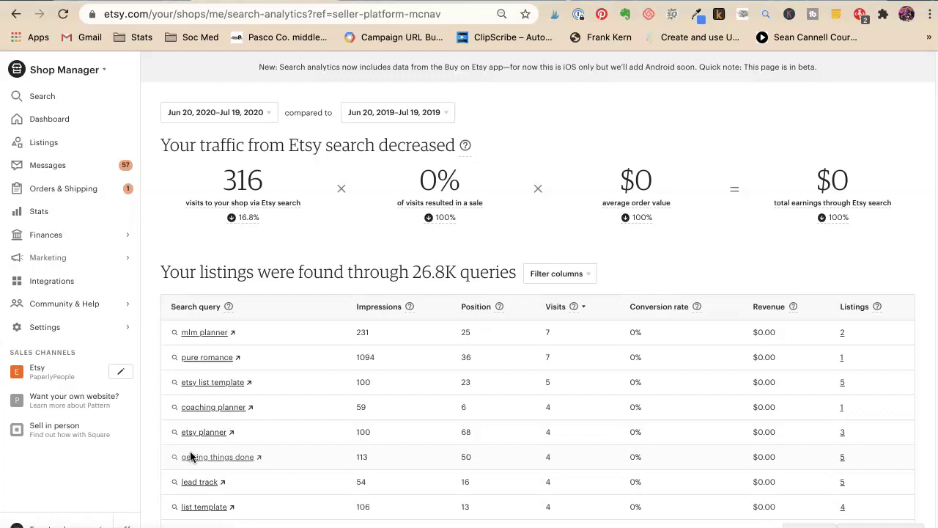
Visit the shop's marketing section, then return to browse the search analytics query table
left_click(195, 486)
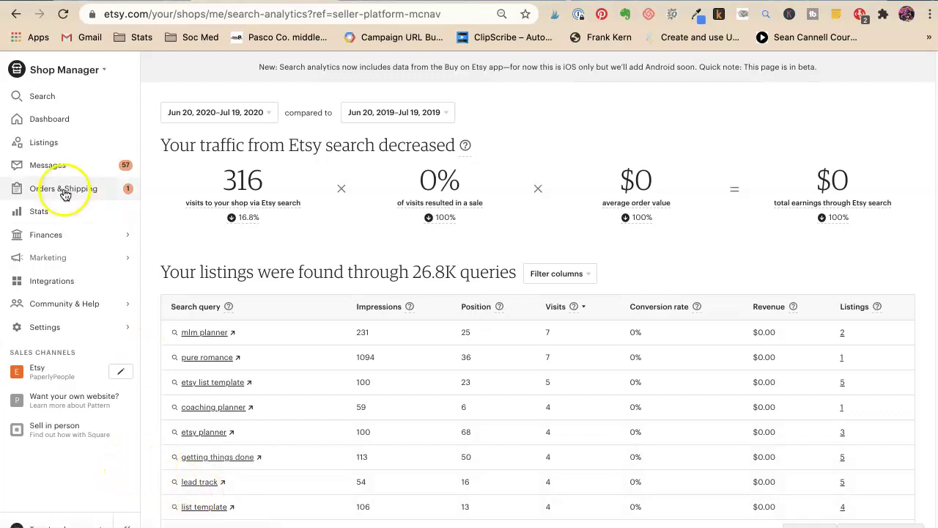
left_click(48, 261)
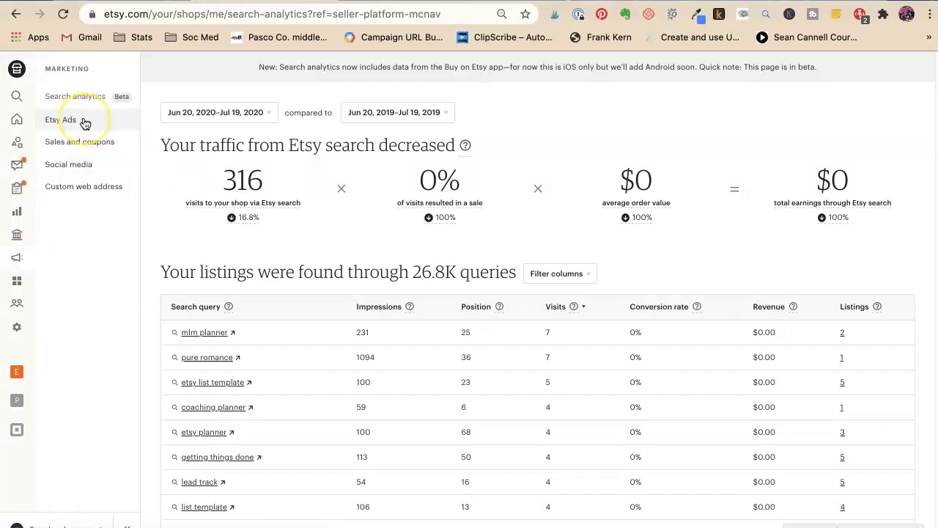
left_click(79, 98)
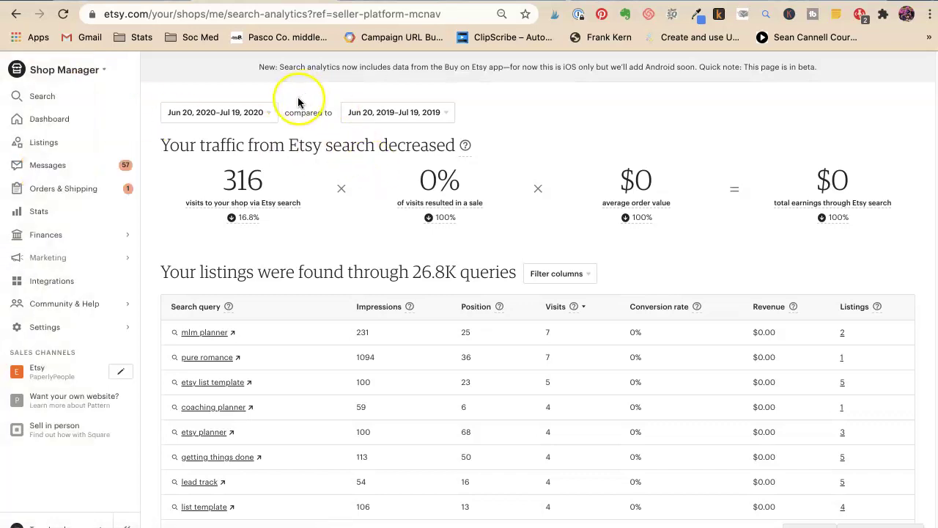
scroll(313, 212, "down", 1)
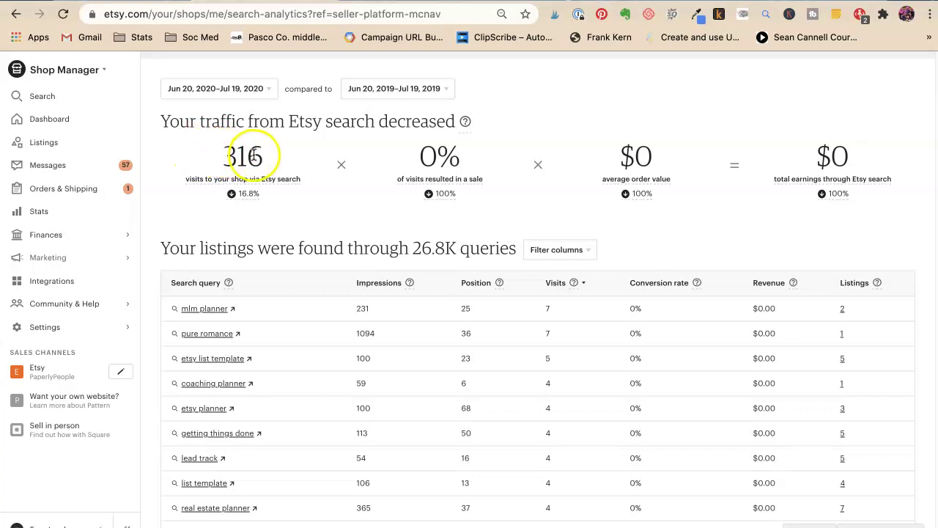
scroll(243, 153, "down", 1)
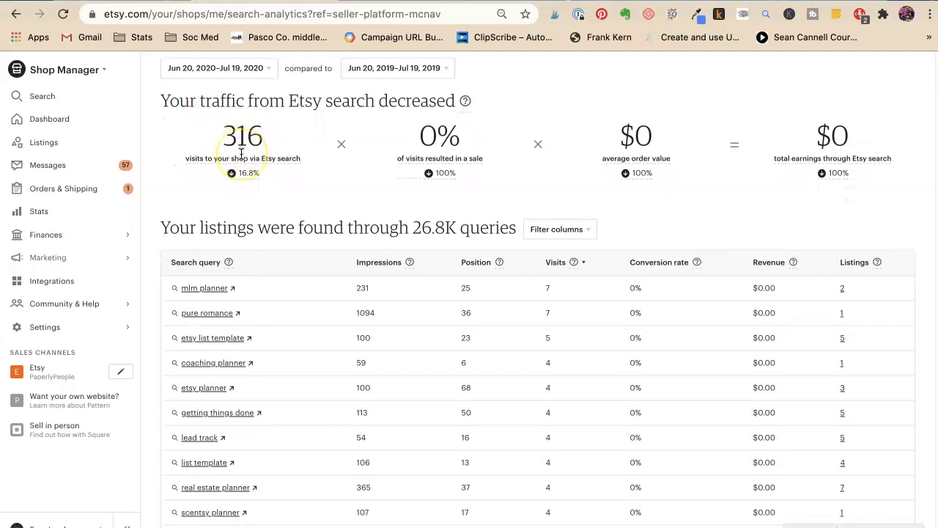
scroll(241, 154, "down", 1)
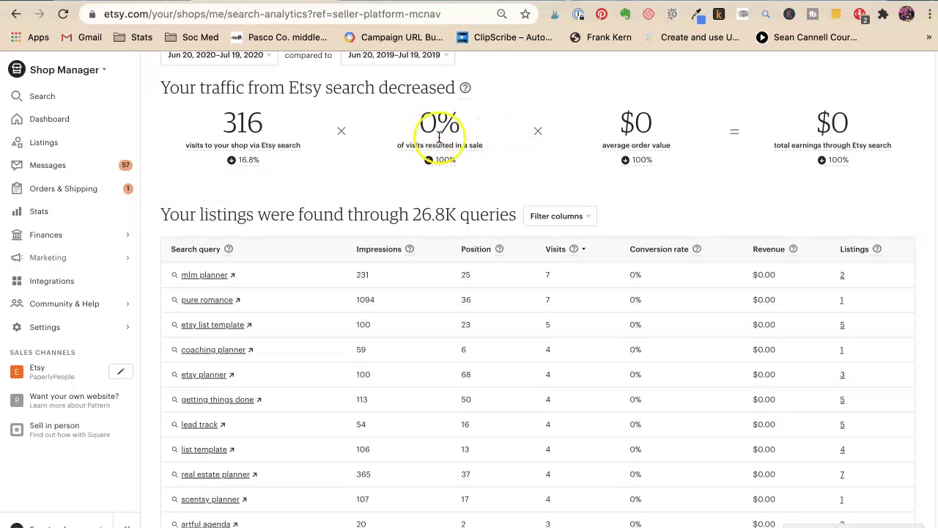
mouse_move(647, 124)
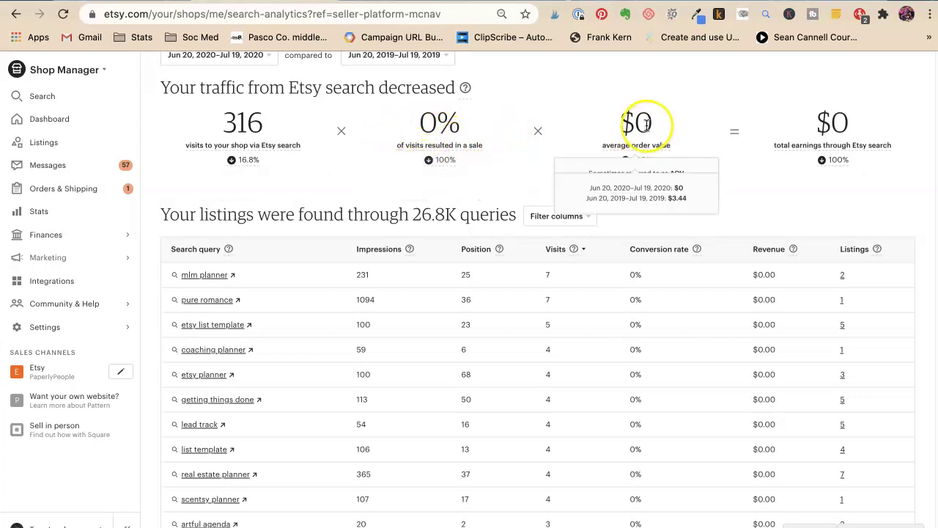
scroll(530, 232, "down", 5)
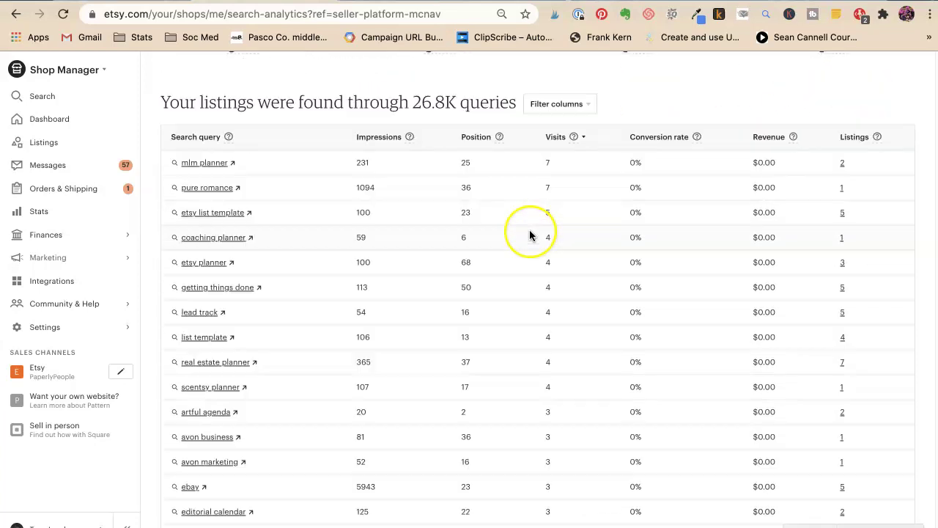
scroll(530, 235, "down", 2)
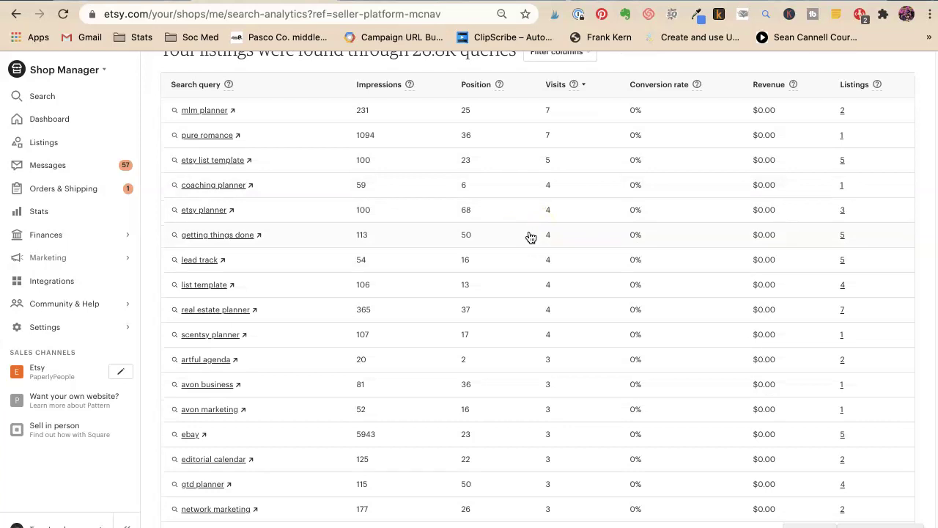
scroll(530, 235, "up", 6)
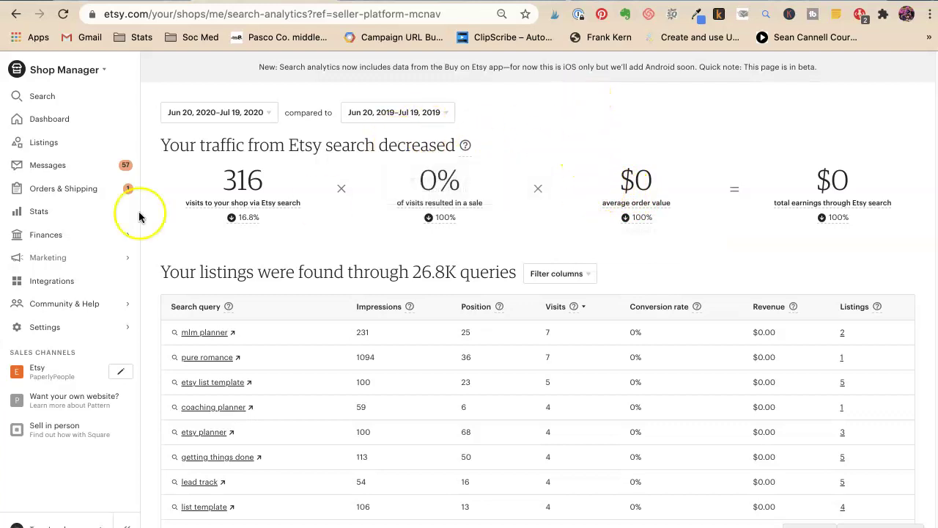
Switch search analytics to This Year (Jan 1–Jul 19, 2020) and review the queries
left_click(217, 119)
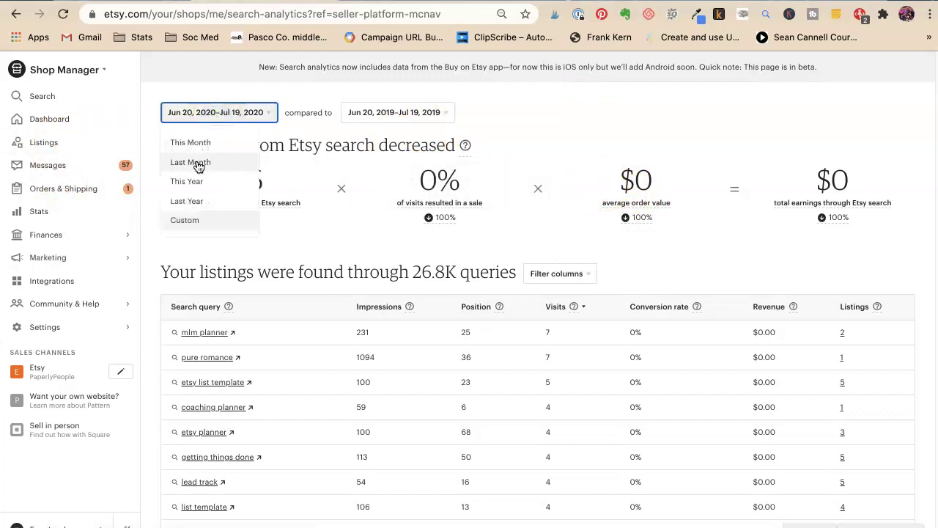
left_click(190, 188)
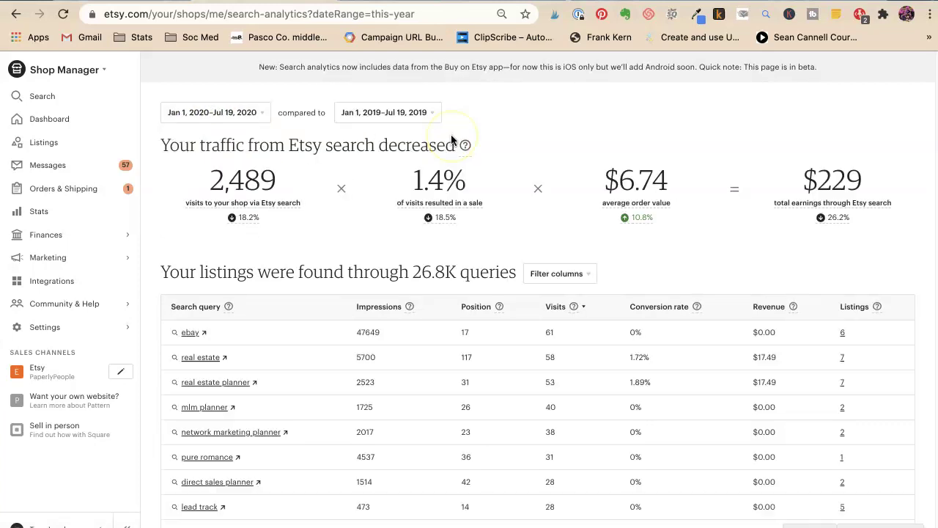
scroll(533, 104, "down", 4)
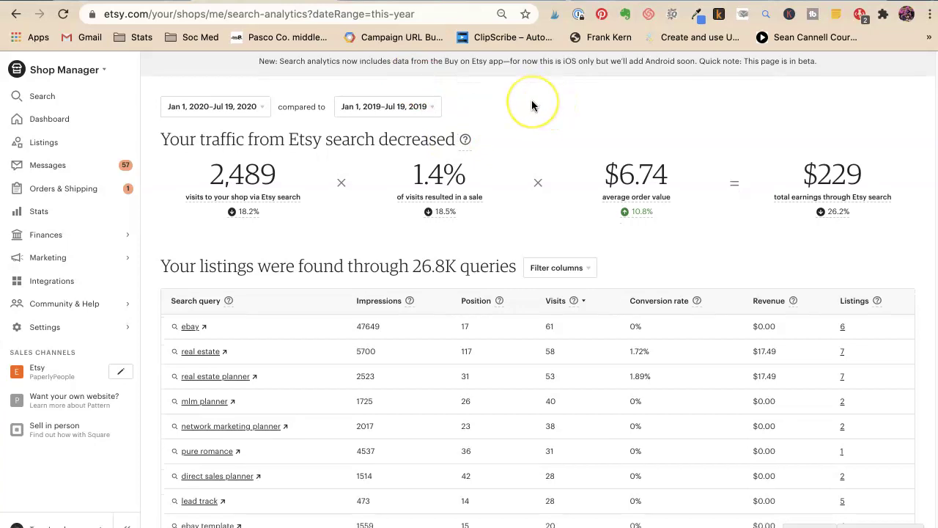
scroll(532, 106, "down", 4)
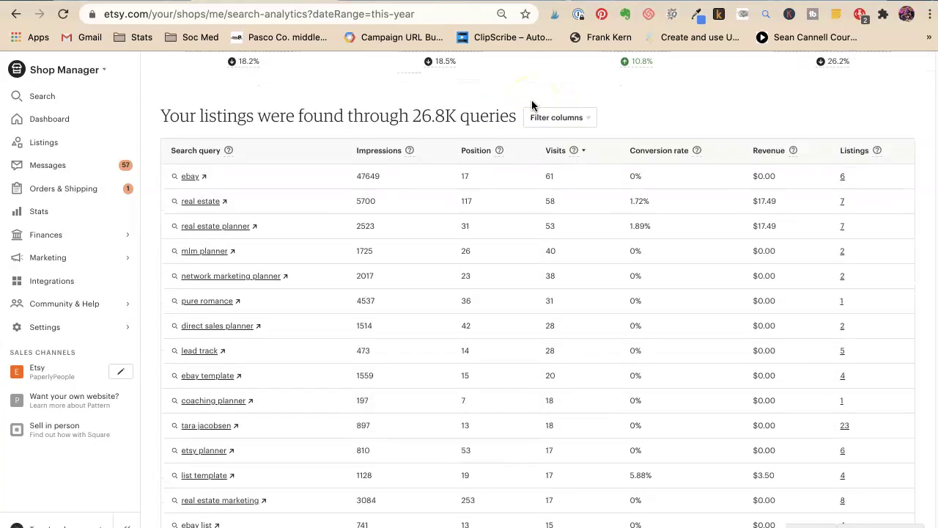
scroll(532, 104, "up", 2)
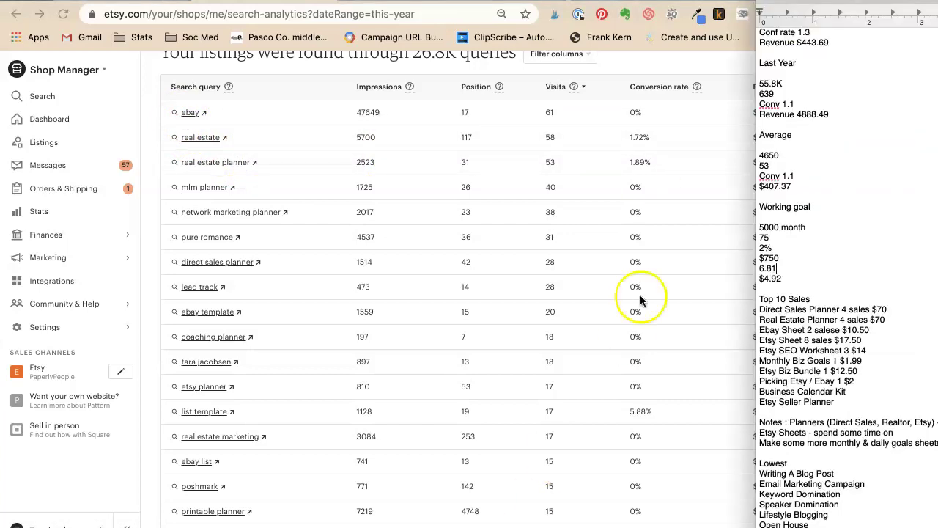
Start a new line at the end of the shop notes and check the Ebay Sheet line
scroll(889, 174, "down", 1)
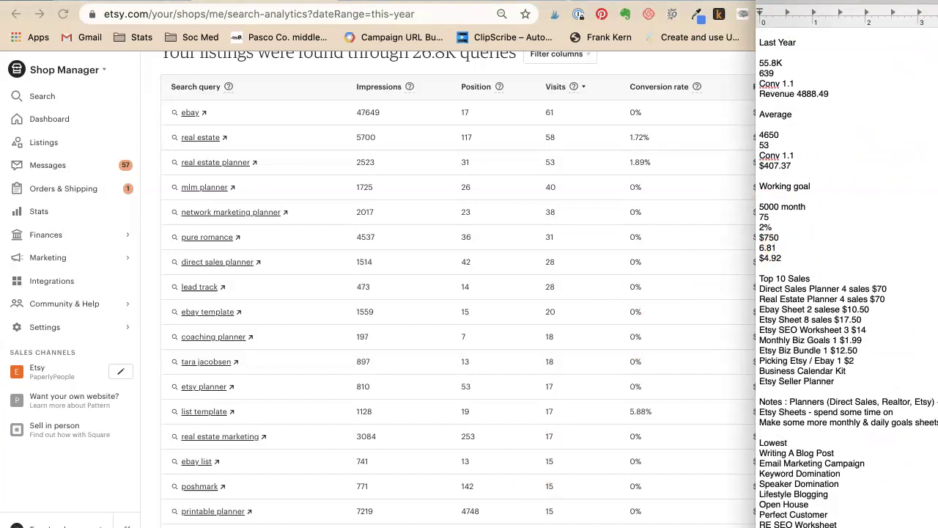
scroll(873, 381, "down", 6)
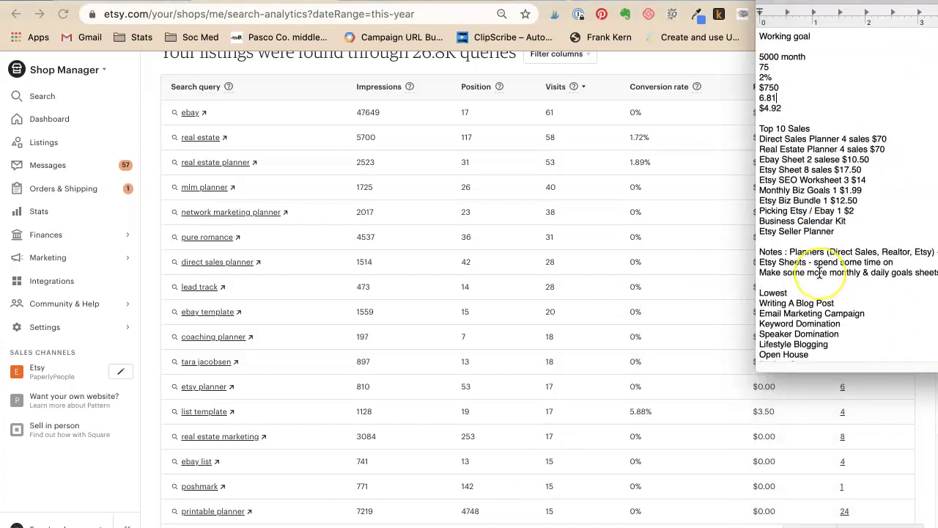
left_click(706, 356)
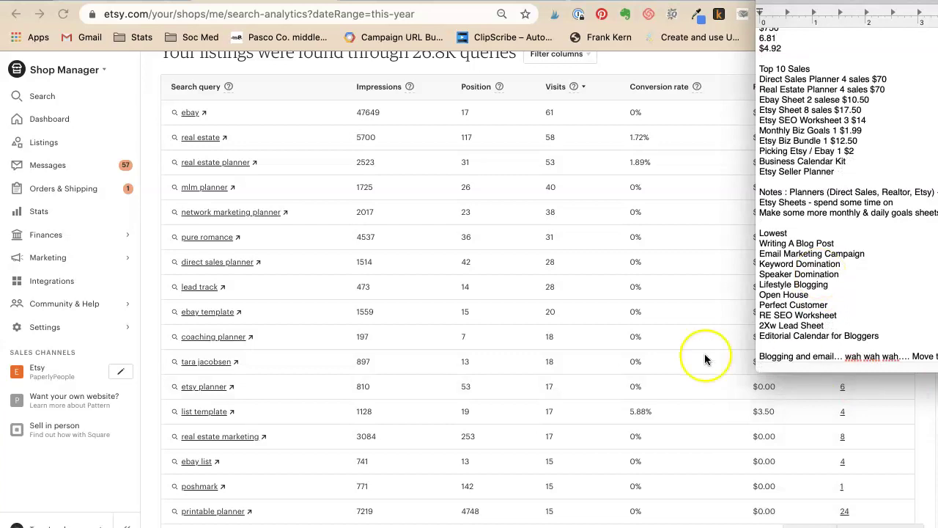
key("Return")
key("Return")
type("Ebay")
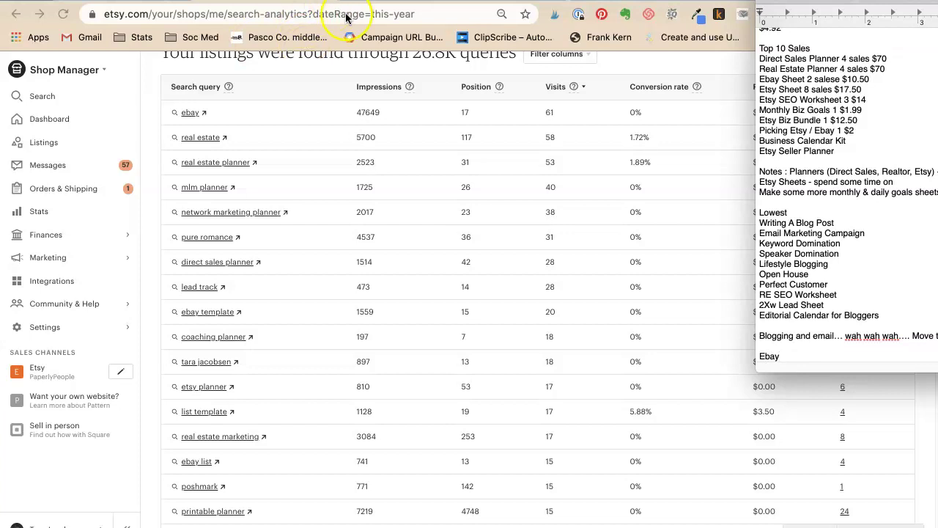
left_click(855, 108)
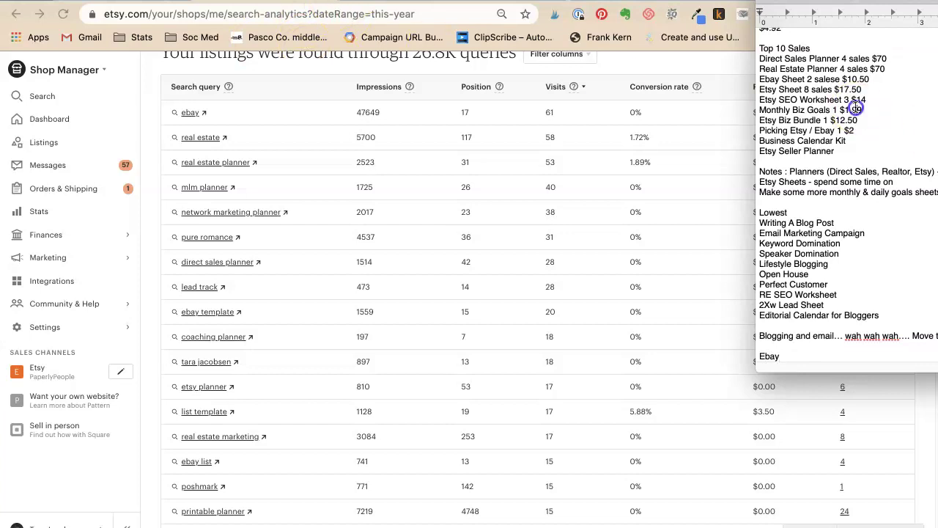
triple_click(782, 78)
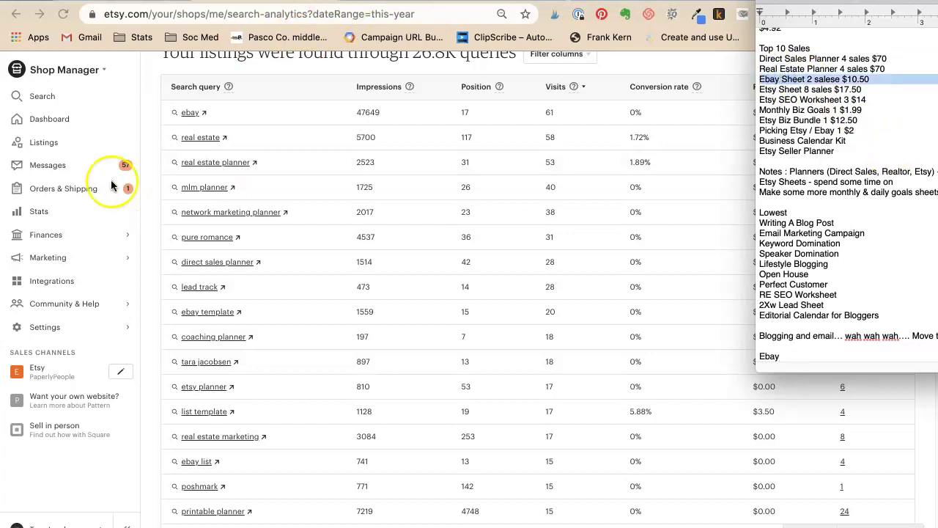
left_click(269, 82)
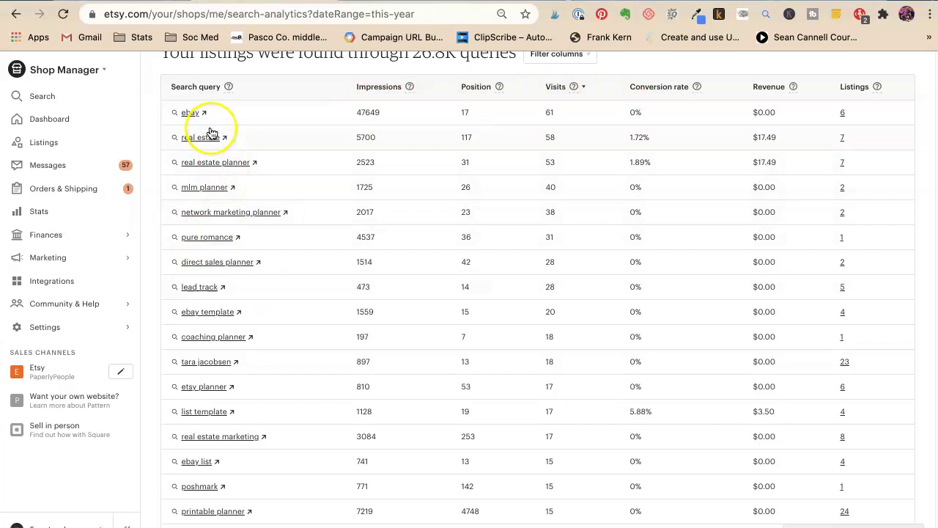
Replace 'Ebay' on the last line with 'Potential Products', capitalising the P
mouse_move(936, 293)
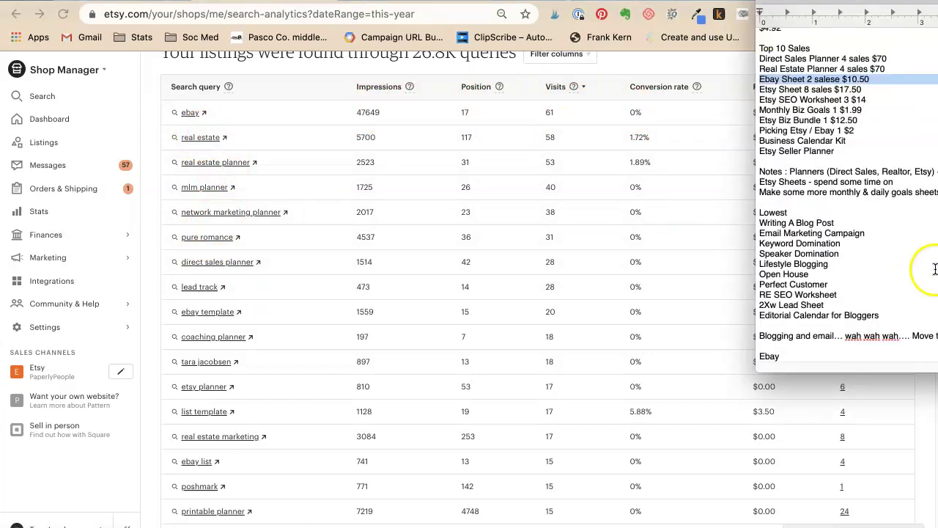
left_click(794, 346)
key("BackSpace")
key("BackSpace")
key("BackSpace")
key("BackSpace")
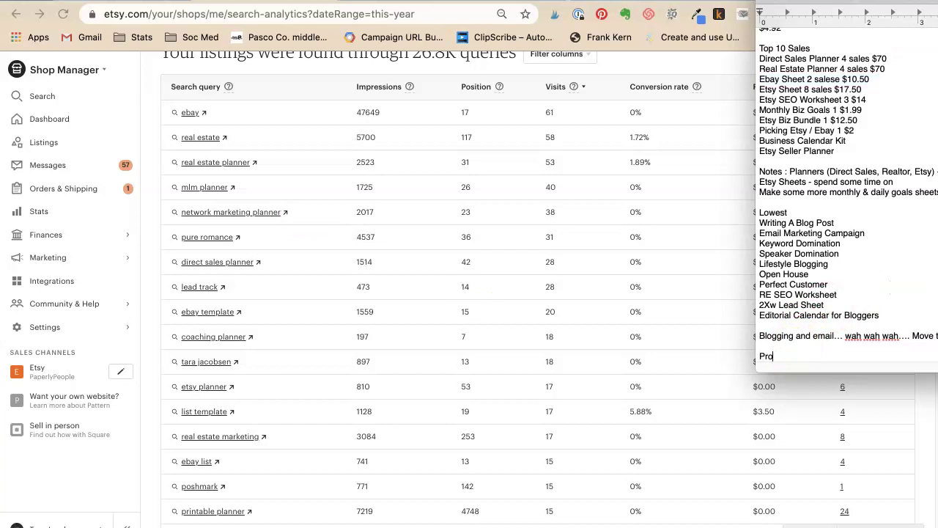
type("Potential products")
left_click(796, 355)
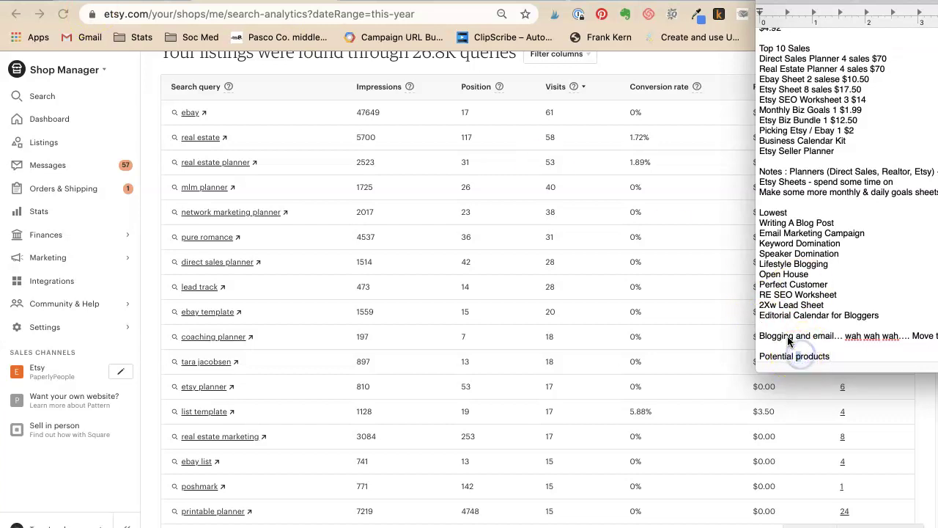
key("Delete")
type("P")
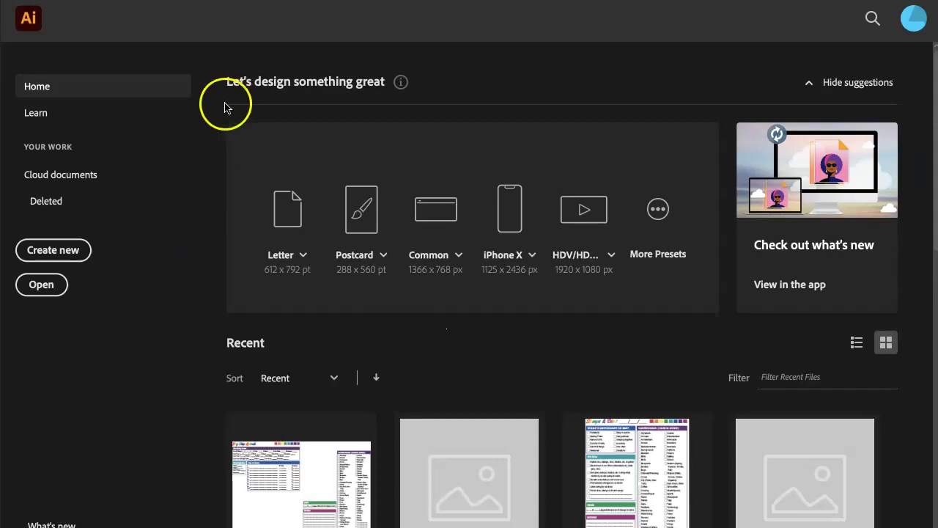
Open etsy-shop-refresh-worksheet.pdf and move the NOTES box beneath the Top 10 list
left_click(308, 500)
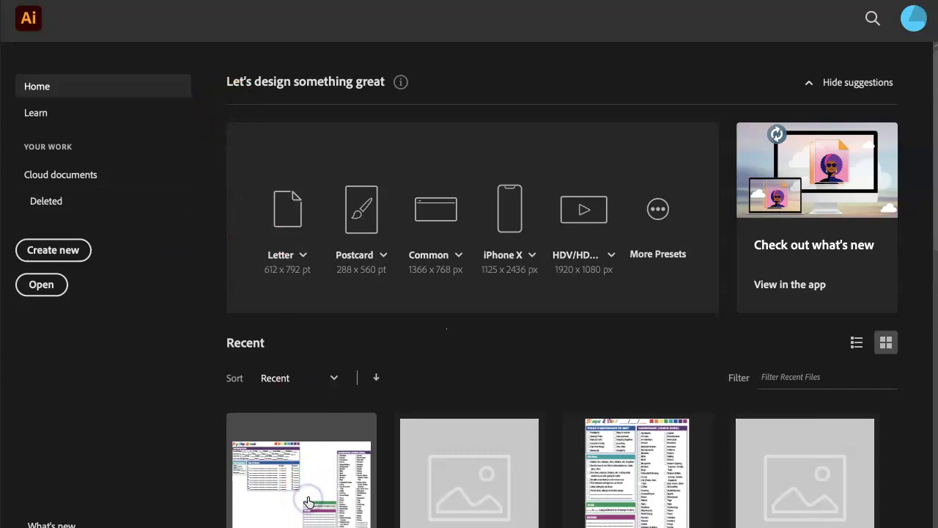
left_click(308, 497)
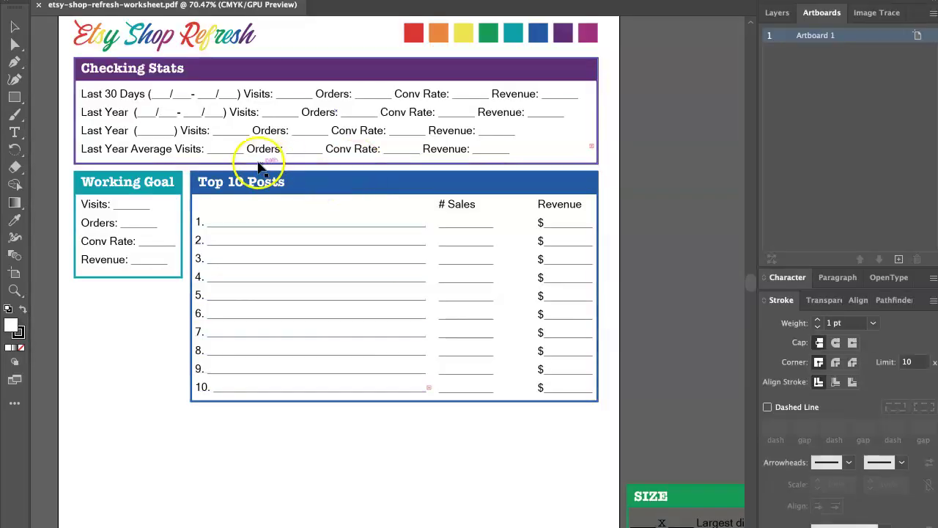
scroll(264, 227, "down", 8)
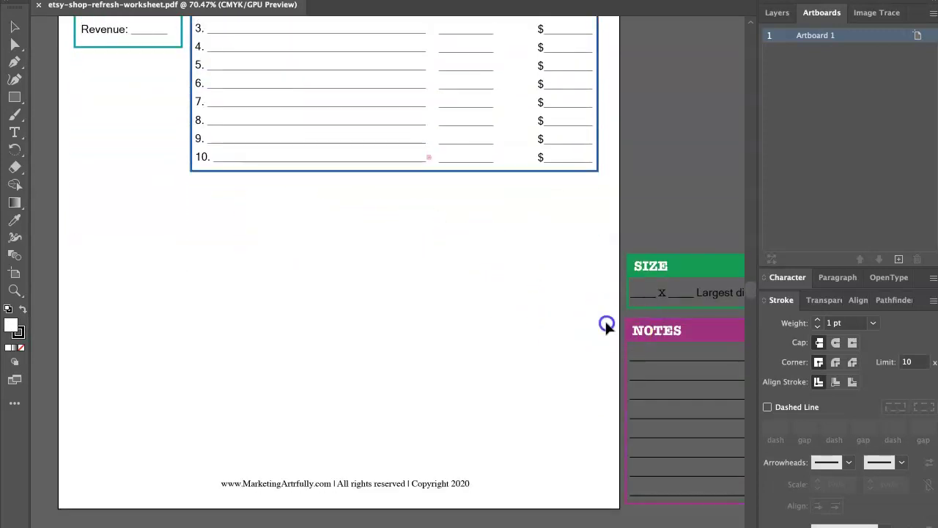
left_click_drag(625, 365, 236, 243)
left_click(484, 269)
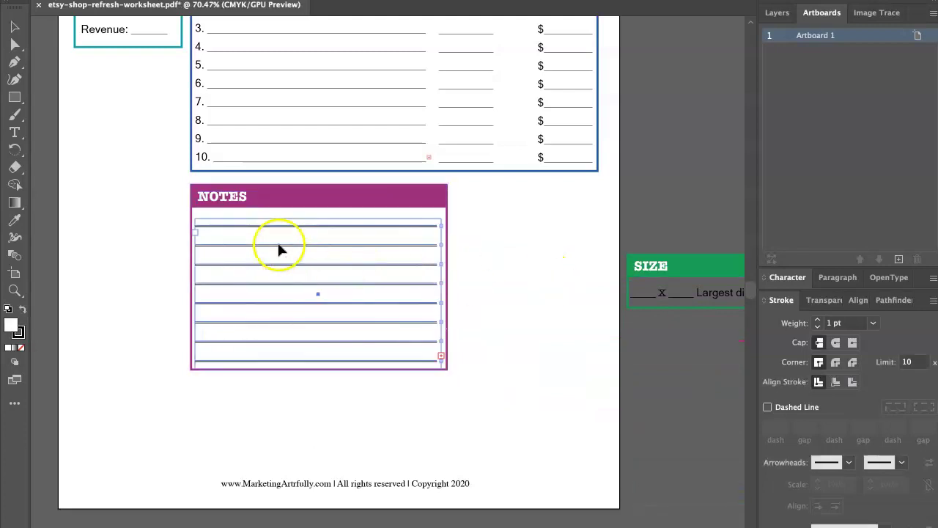
Stretch the NOTES box's ruled lines left to the box's left edge
left_click(290, 250)
left_click_drag(201, 293, 245, 289)
left_click(561, 302)
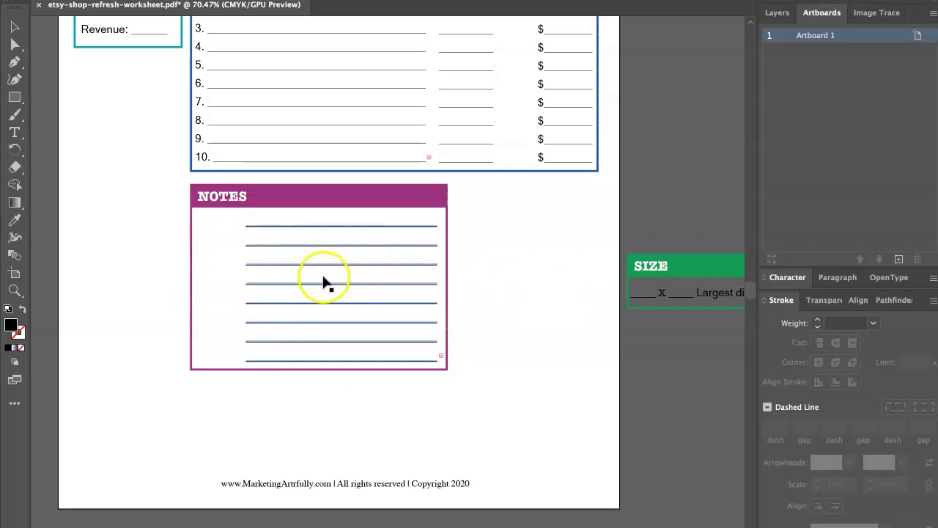
left_click(259, 284)
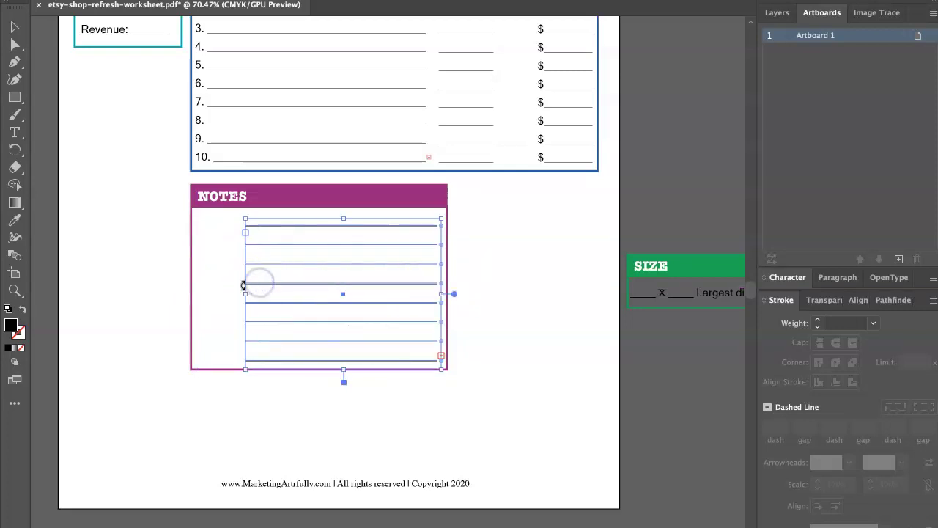
left_click_drag(245, 293, 197, 292)
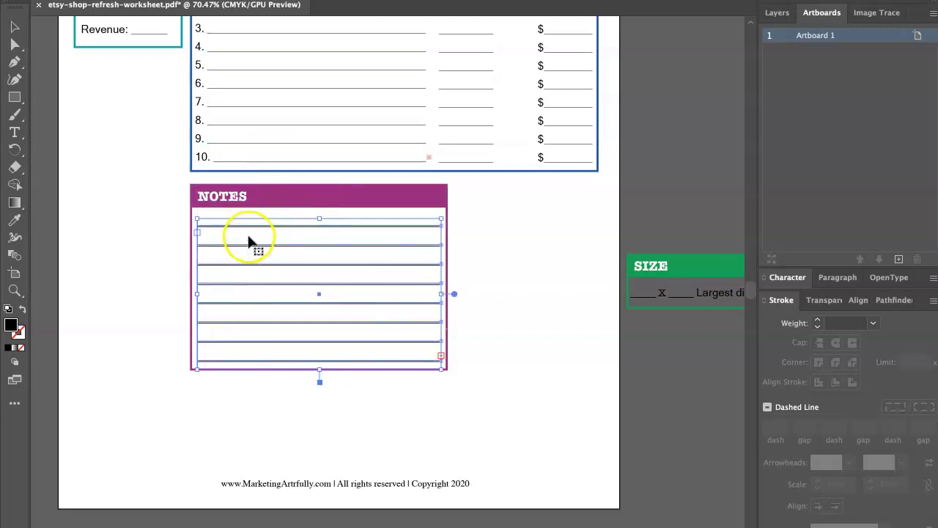
Retype the NOTES heading as 'KEYWORD POTENTAL PRODUCT', fixing typos along the way
double_click(222, 196)
double_click(222, 196)
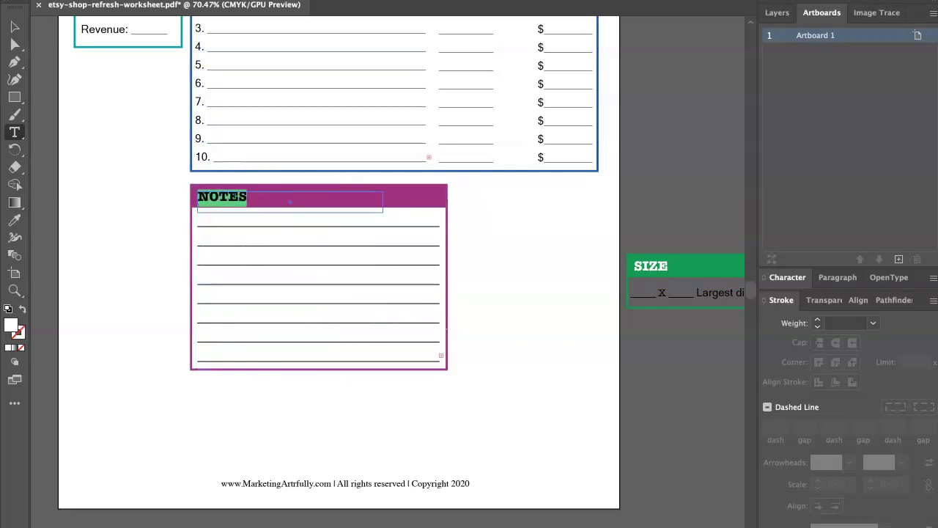
type("KEYWORD")
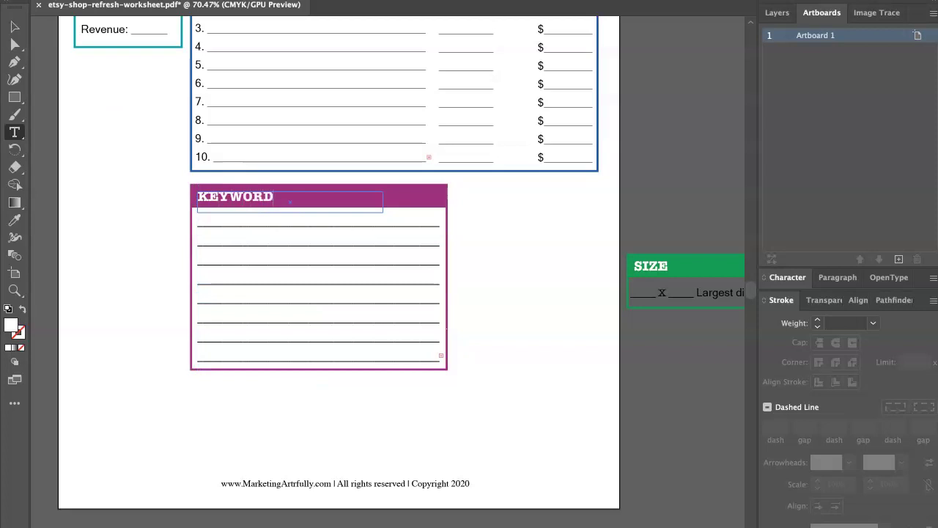
type(" PRODUCT")
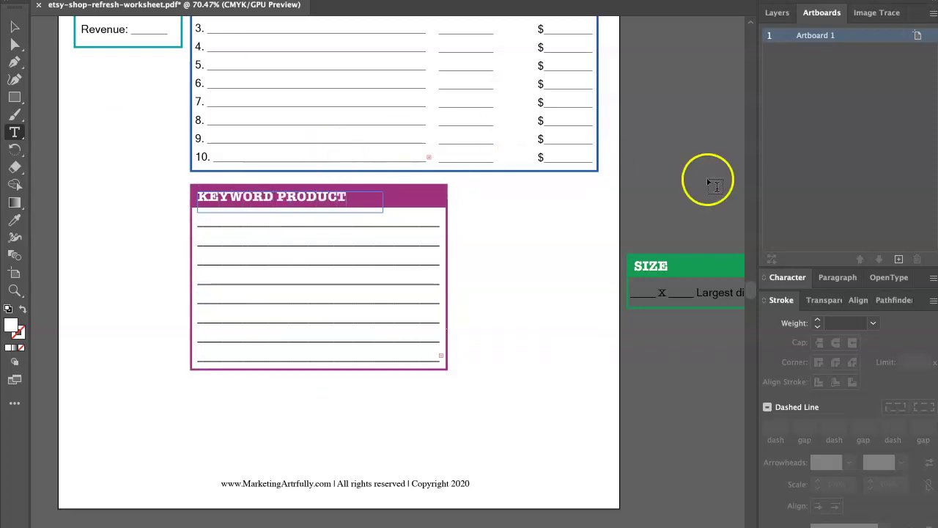
key("super+Tab")
left_click(388, 195)
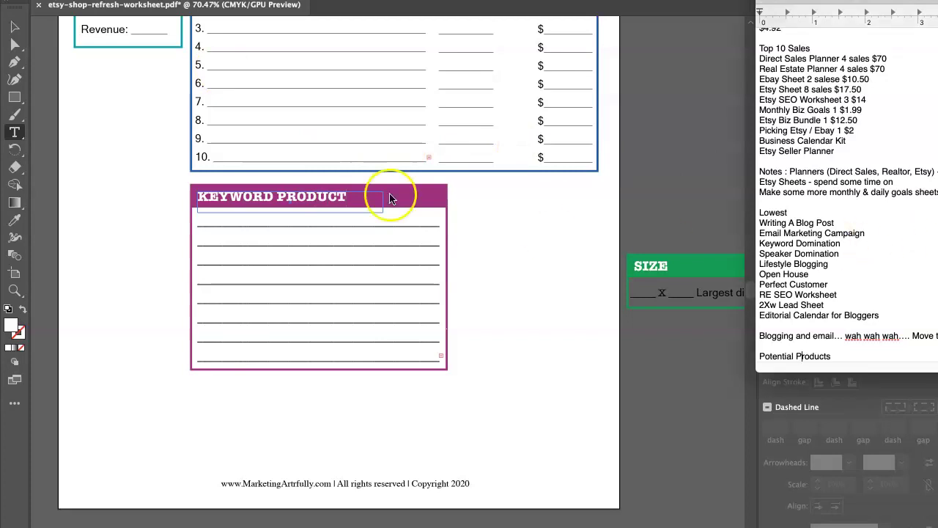
left_click(280, 198)
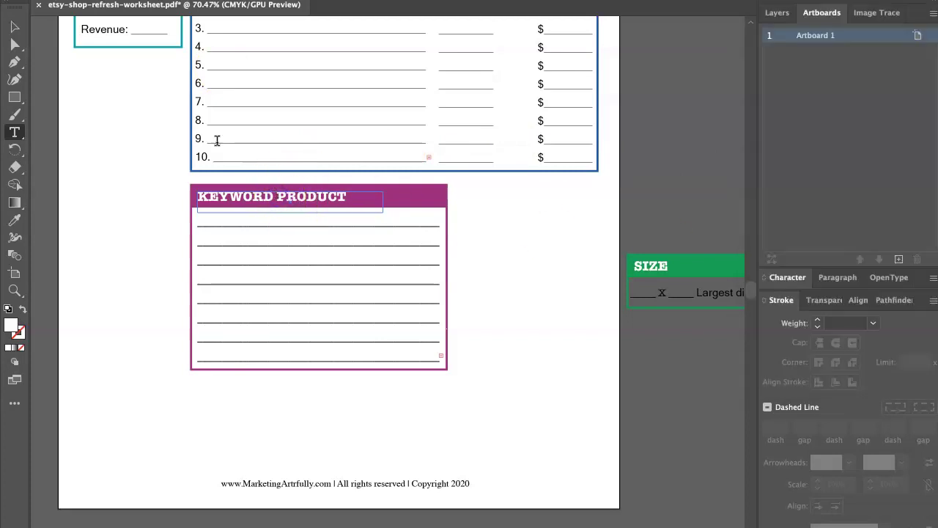
type("PR")
key("BackSpace")
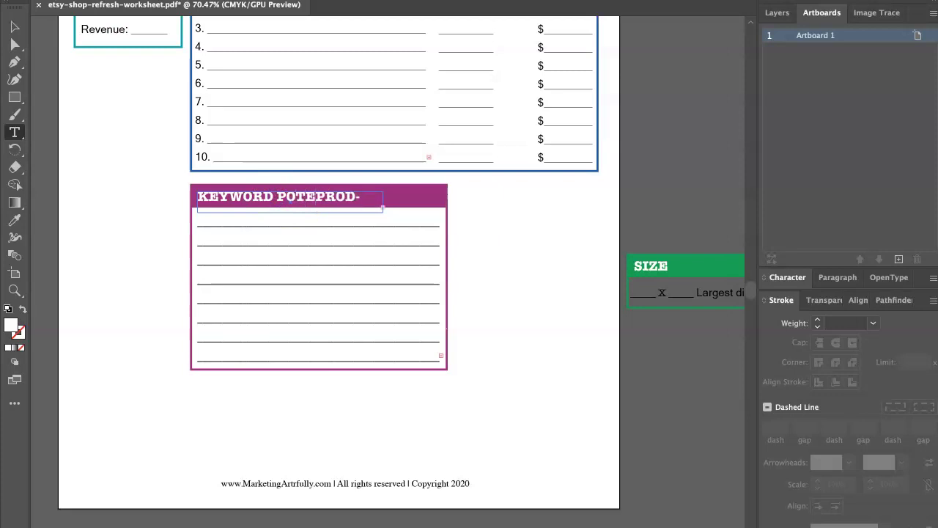
type("NTAL")
key("Delete")
key("Delete")
key("Delete")
key("Delete")
Widen the heading text frame and add the final S to read 'KEYWORD POTENTAL PRODUCTS'
left_click(14, 27)
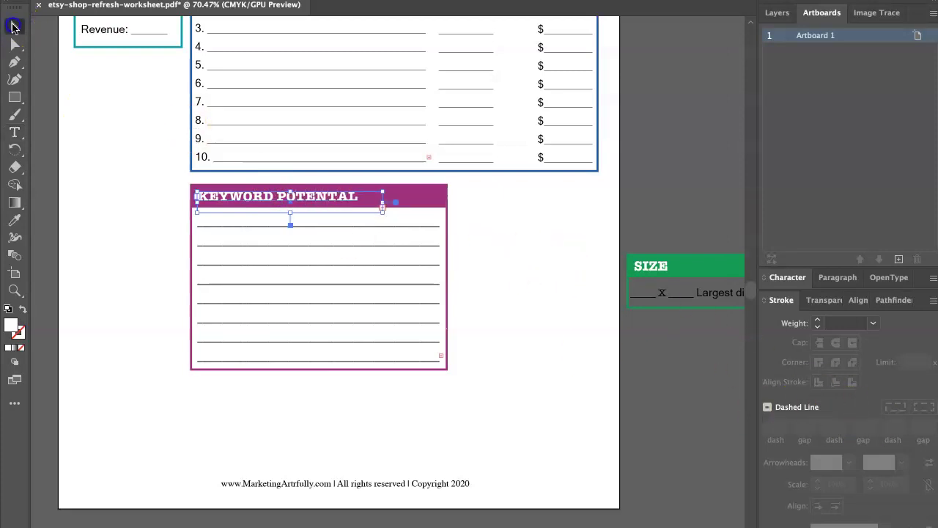
left_click(564, 270)
left_click(370, 198)
left_click_drag(383, 198, 440, 199)
double_click(434, 197)
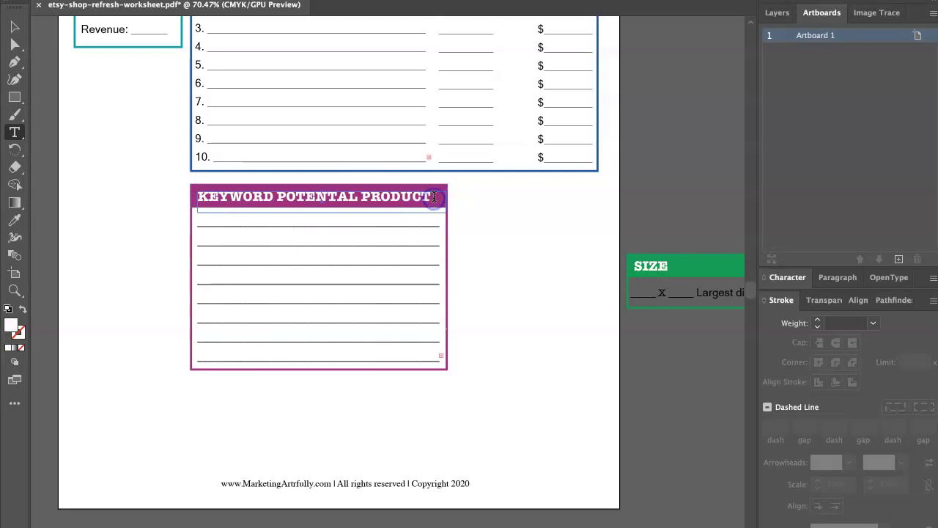
type("S")
Widen the purple keyword box to about 438 pt and stretch its header bar across it
left_click(13, 25)
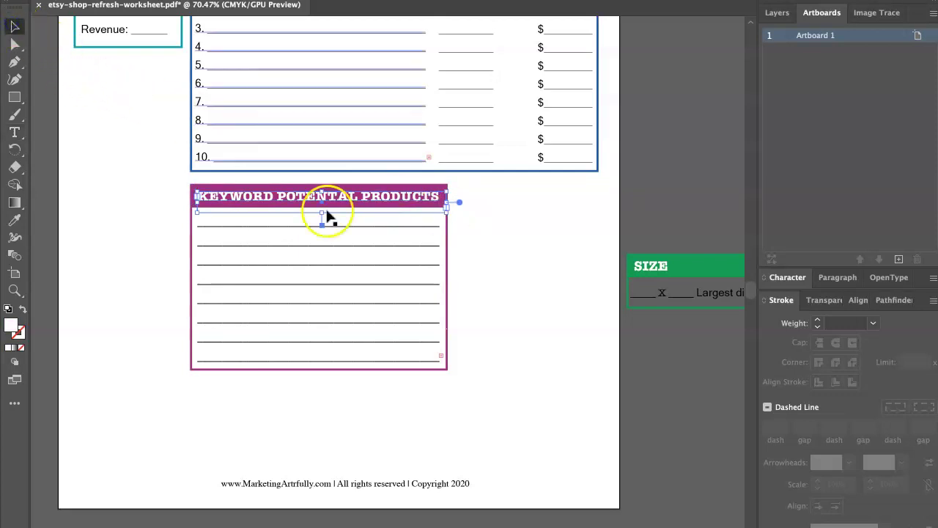
left_click(478, 262)
left_click(447, 257)
left_click(447, 253)
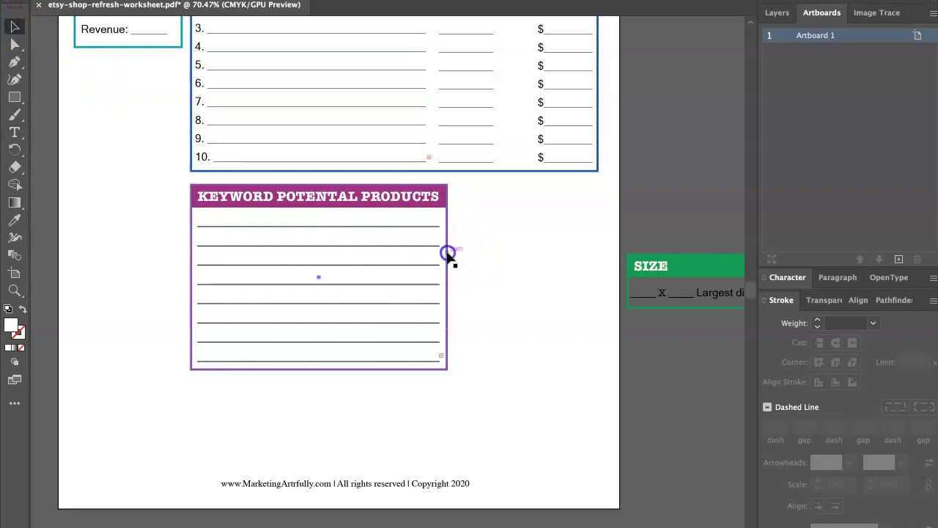
left_click(445, 200)
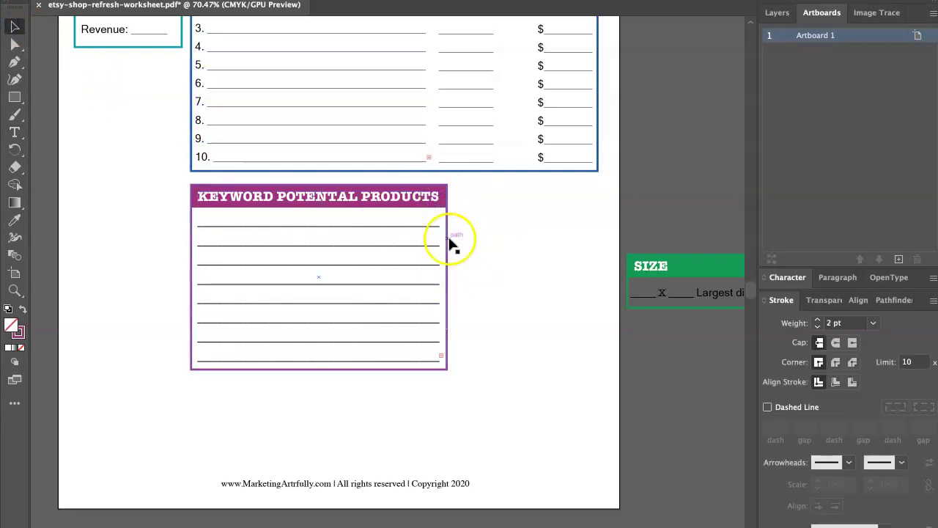
left_click(449, 259)
left_click_drag(449, 259, 596, 258)
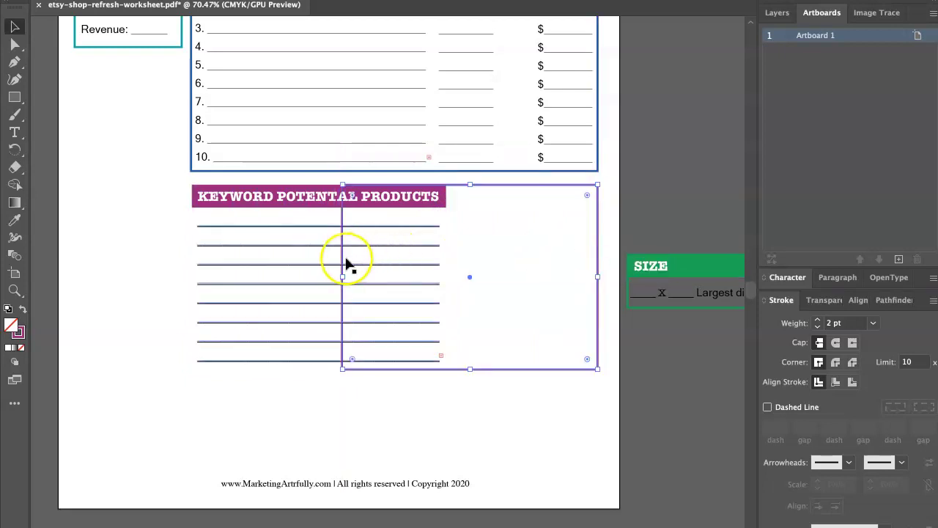
left_click_drag(341, 274, 191, 241)
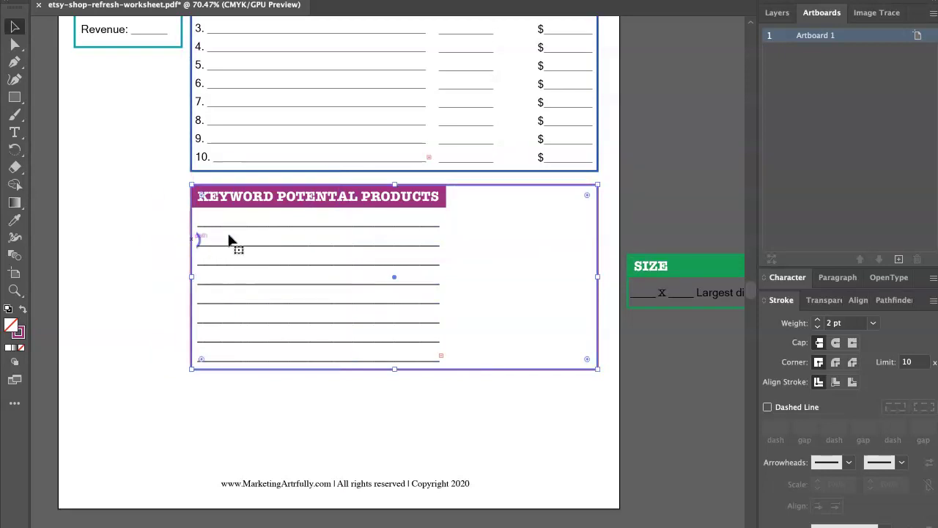
left_click(444, 198)
left_click_drag(448, 198, 598, 196)
Replace the eight ruled lines with a single '1.____' entry and narrow its text frame
left_click(298, 264)
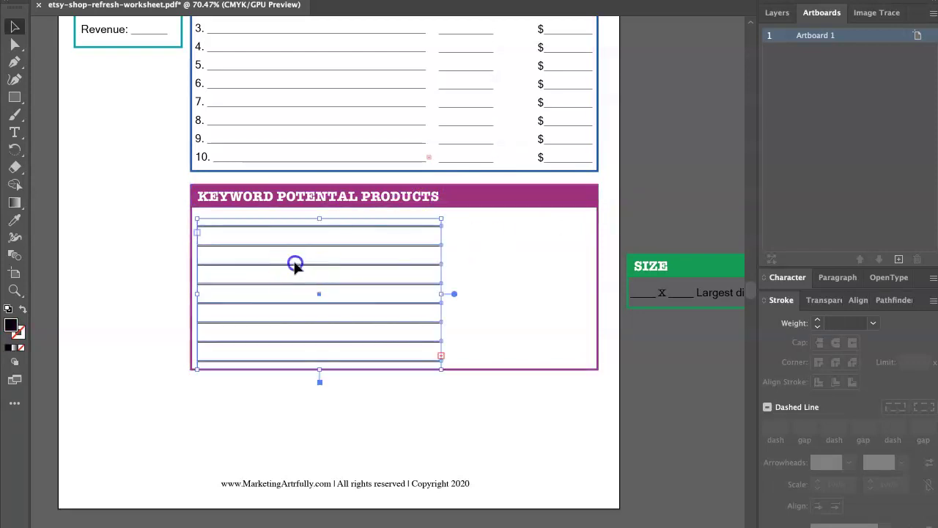
triple_click(297, 265)
type("1.")
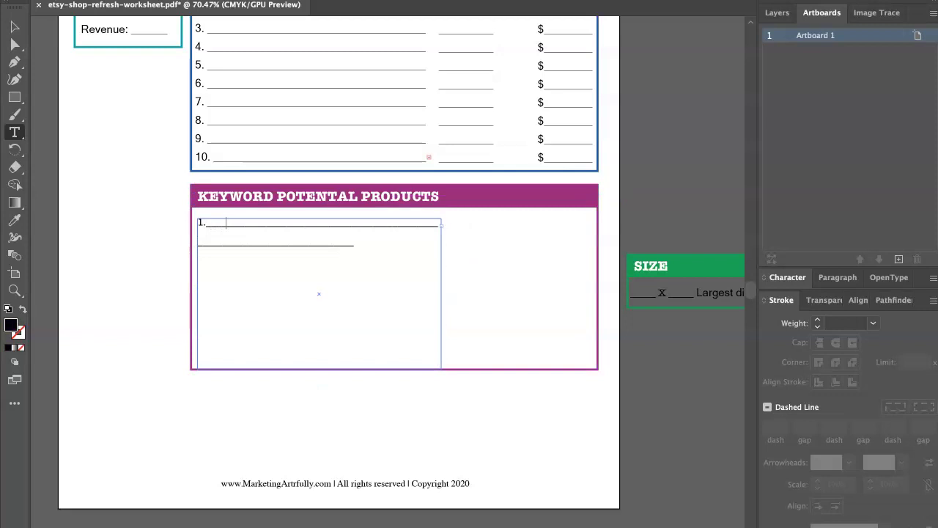
left_click_drag(383, 247, 373, 230)
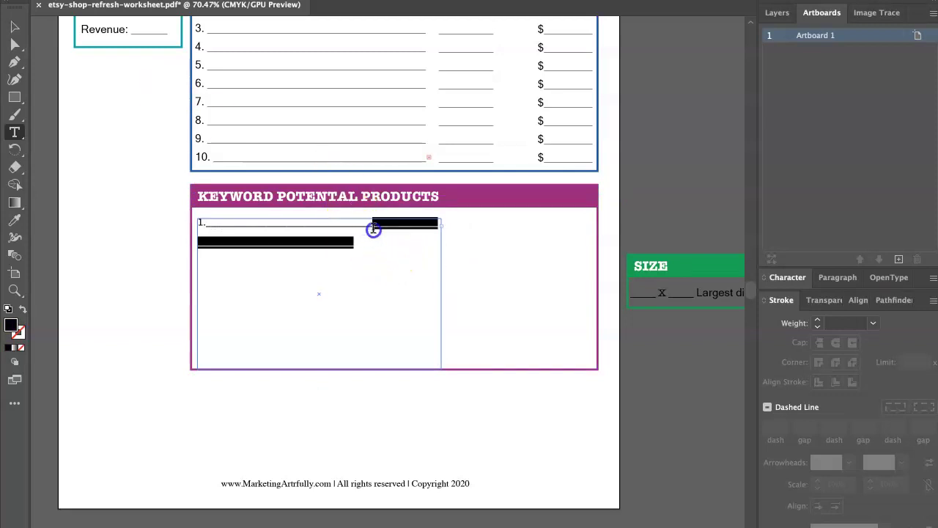
key("BackSpace")
left_click(10, 31)
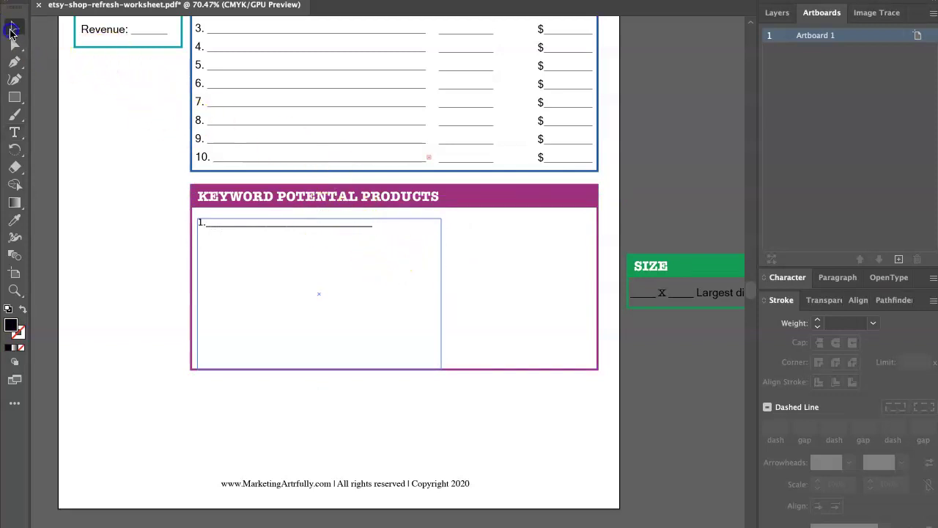
left_click_drag(445, 295, 380, 289)
left_click(505, 324)
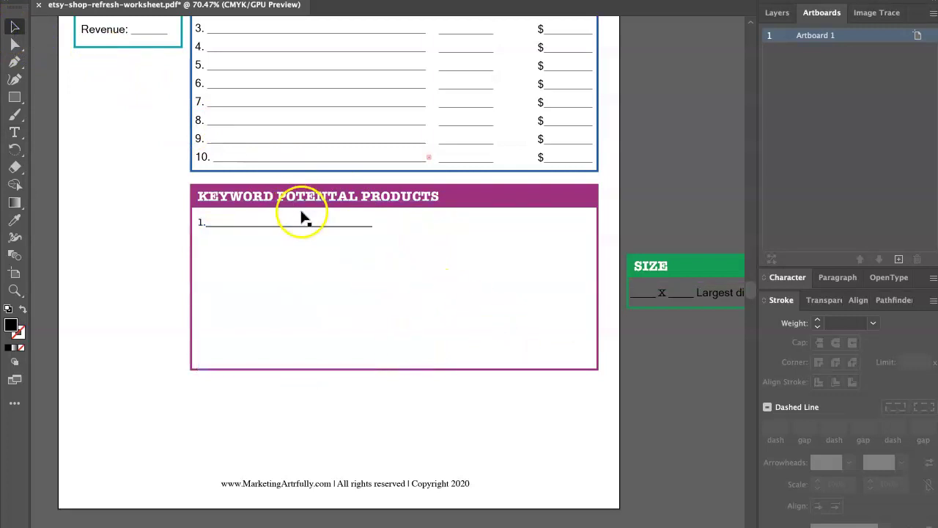
Bring the shop notes forward and delete 'Ebay' from the last line
key("super+Tab")
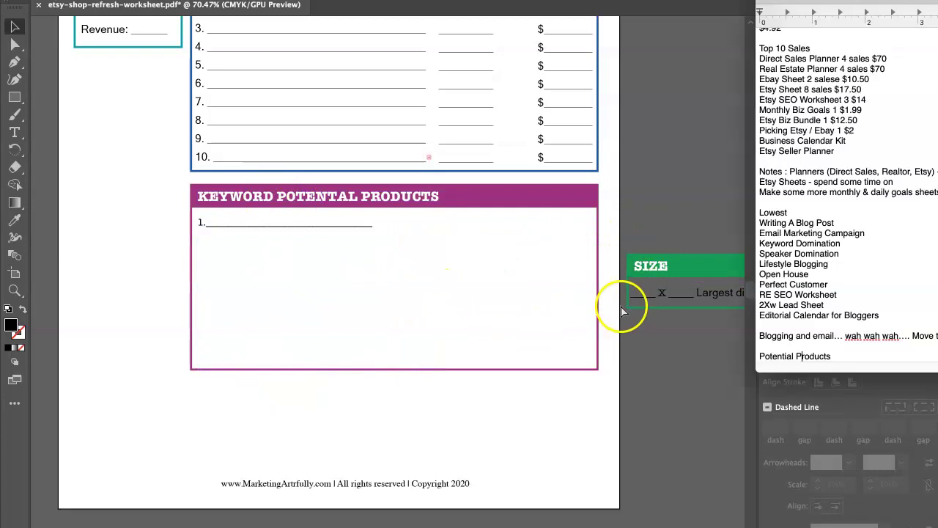
key("super+Tab")
key("super+Tab")
key("super+Tab")
key("super+Tab")
key("super+Tab")
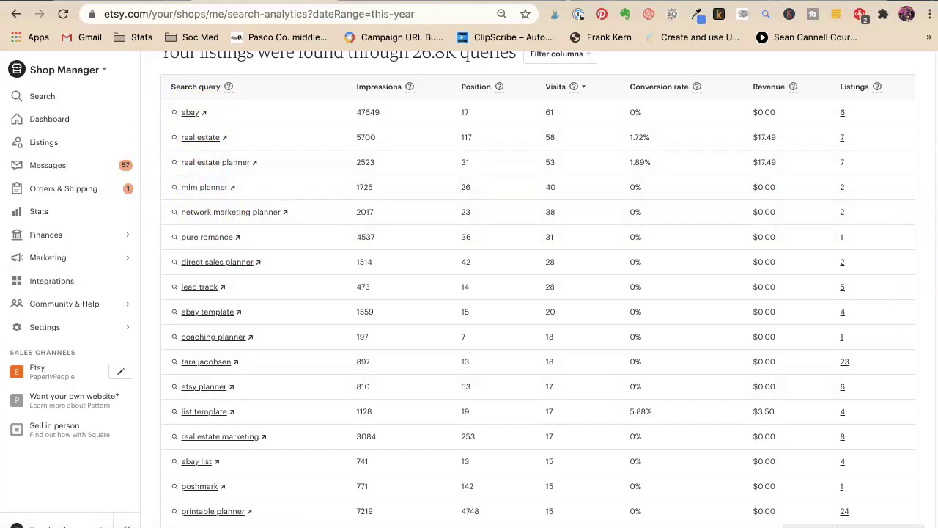
left_click(775, 365)
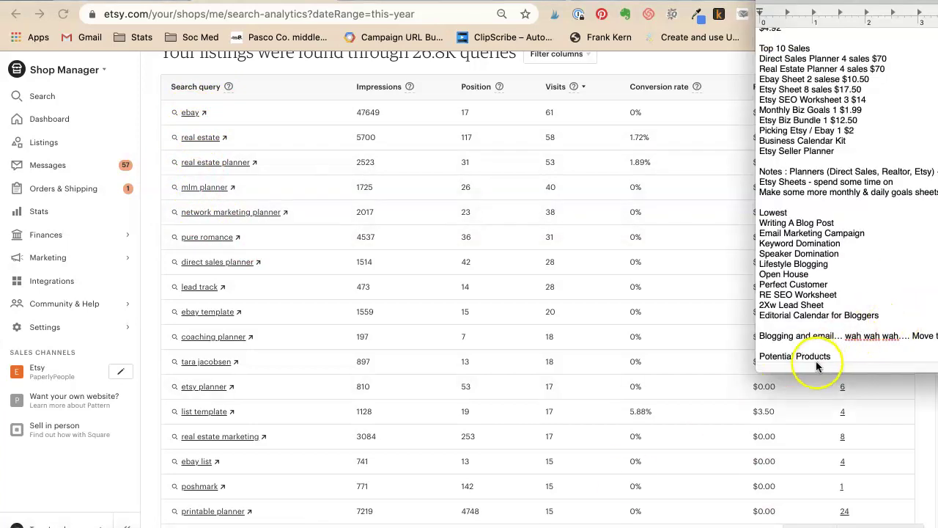
scroll(843, 198, "down", 1)
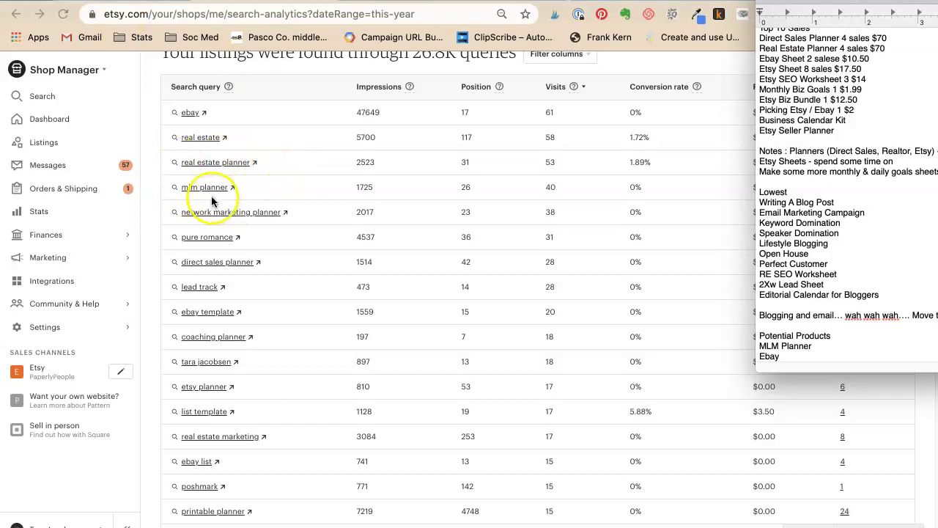
key("BackSpace")
key("BackSpace")
key("BackSpace")
key("BackSpace")
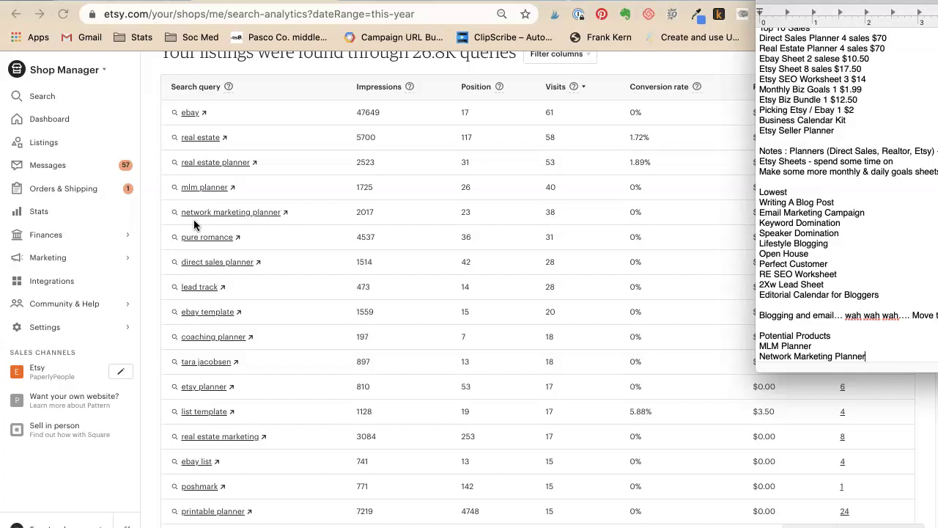
Add a Direct Sales Planner entry below Network Marketing Planner in the notes
scroll(271, 296, "down", 2)
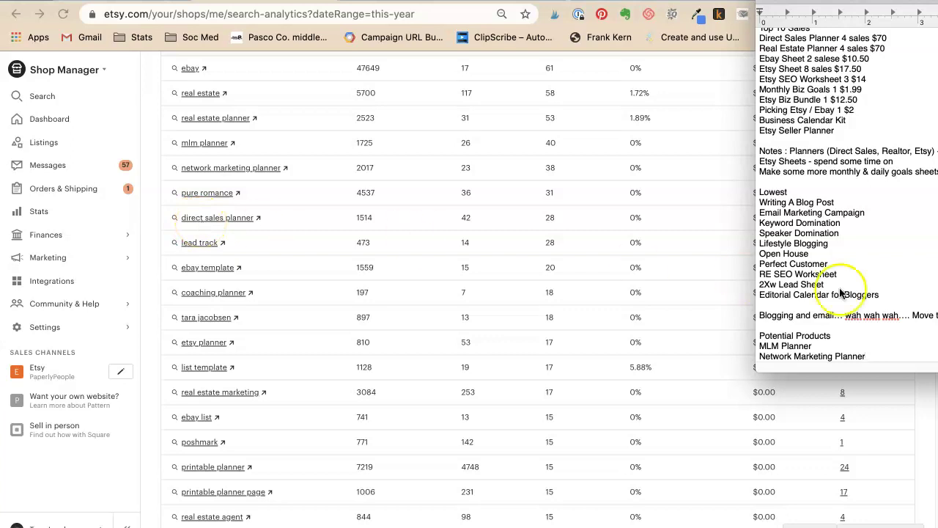
triple_click(870, 352)
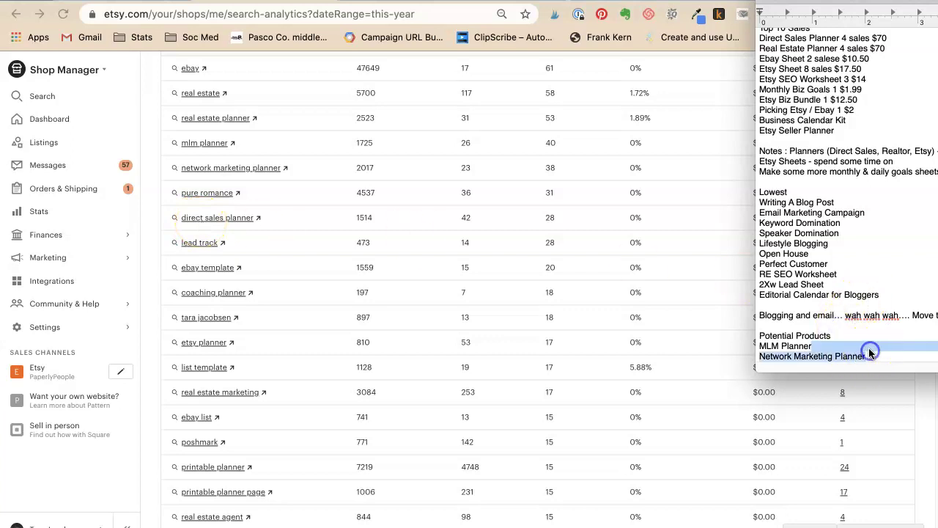
left_click(880, 353)
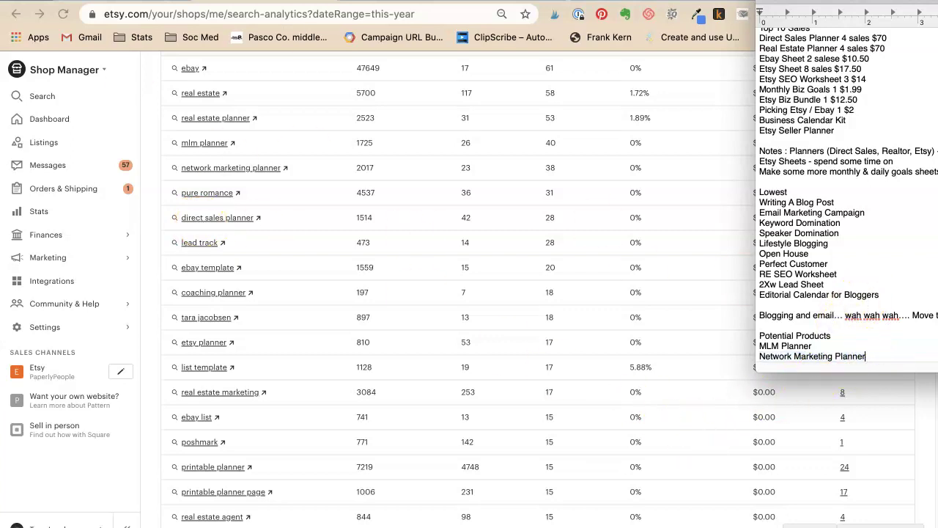
key("Return")
type("Direct Sasl")
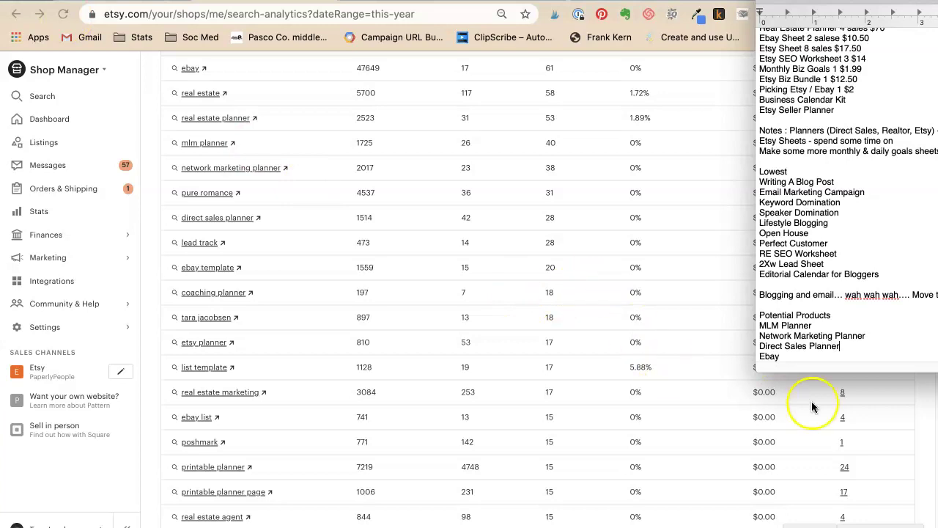
left_click(764, 335)
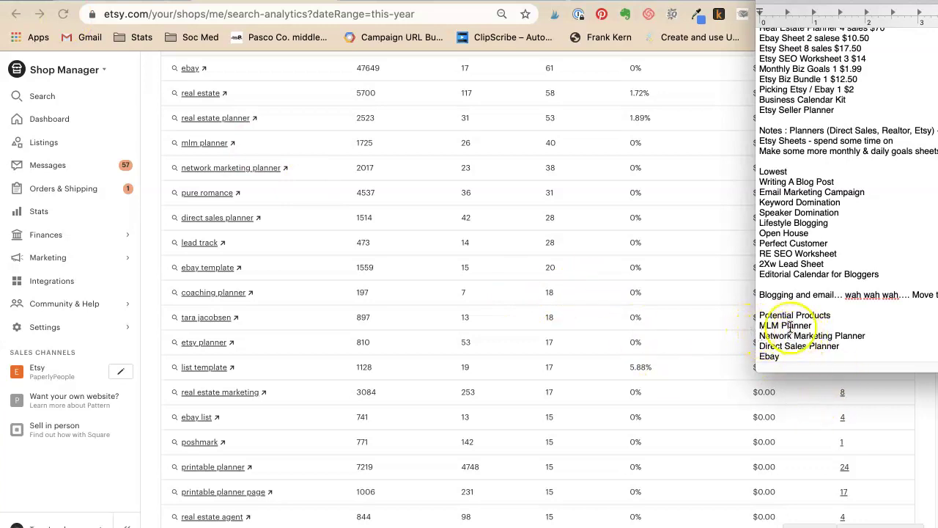
left_click(783, 325)
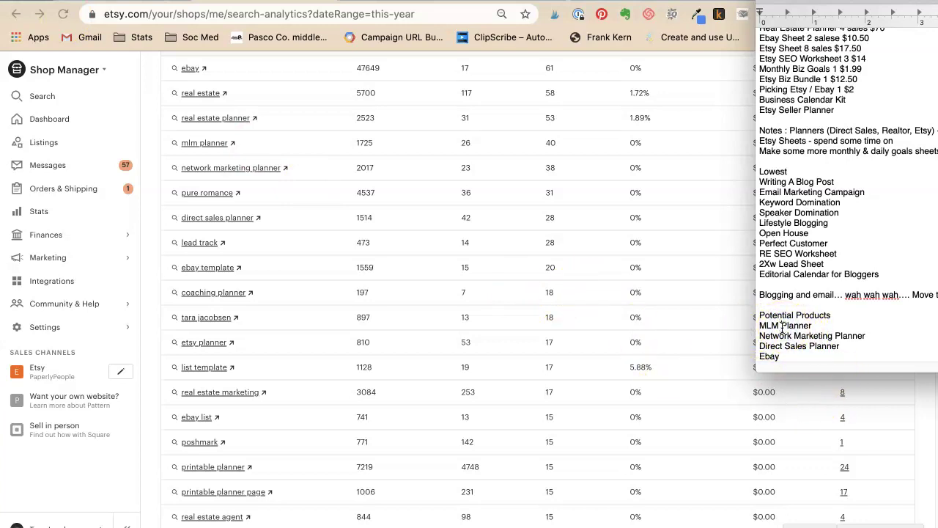
Start a new Potential Products line below the Ebay entry
scroll(220, 202, "down", 2)
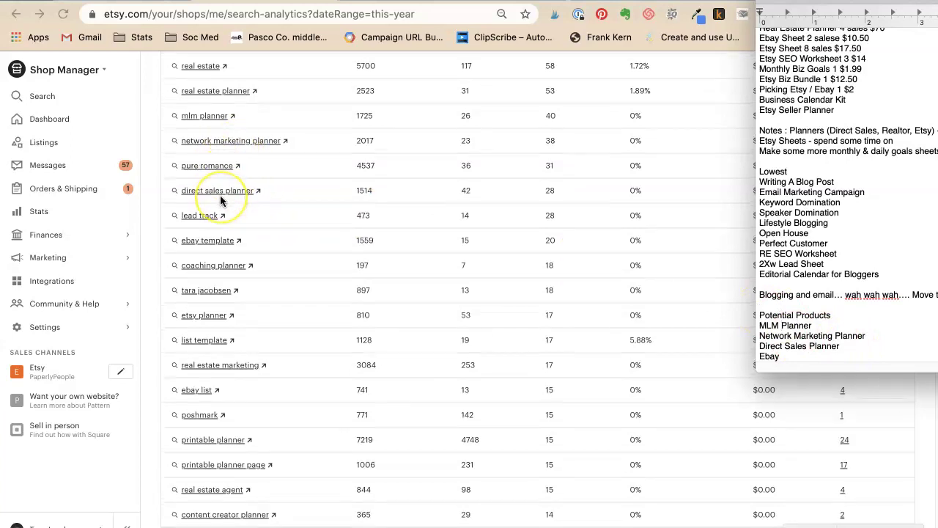
scroll(220, 201, "down", 1)
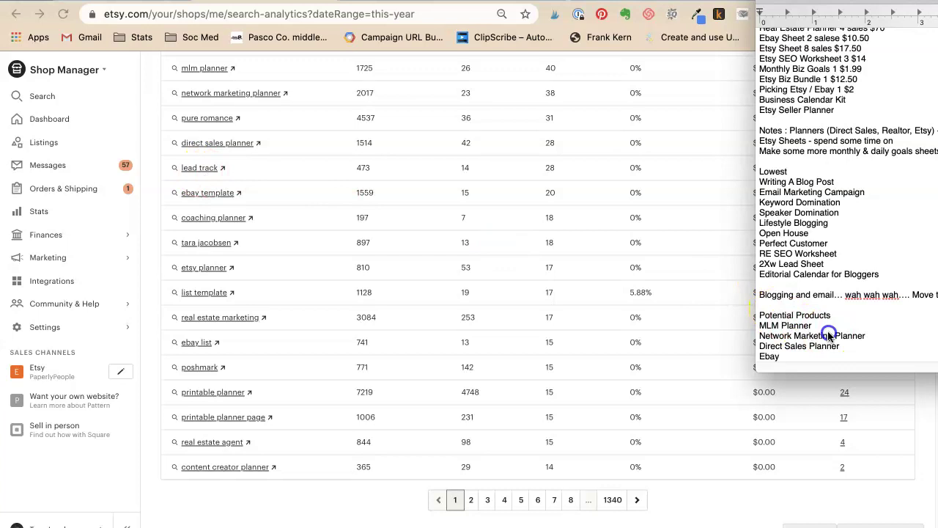
left_click(784, 355)
key("Return")
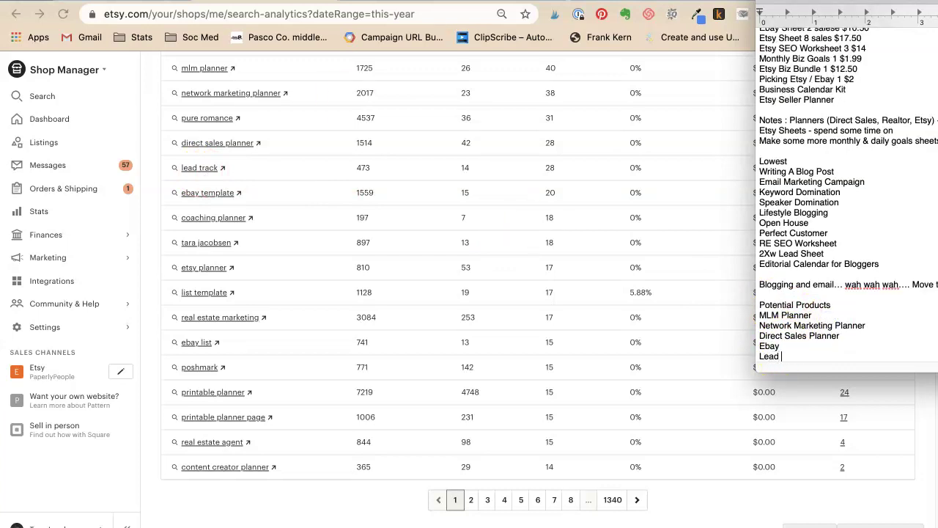
Go to etsy.com and search the marketplace for 'lead track'
left_click(326, 15)
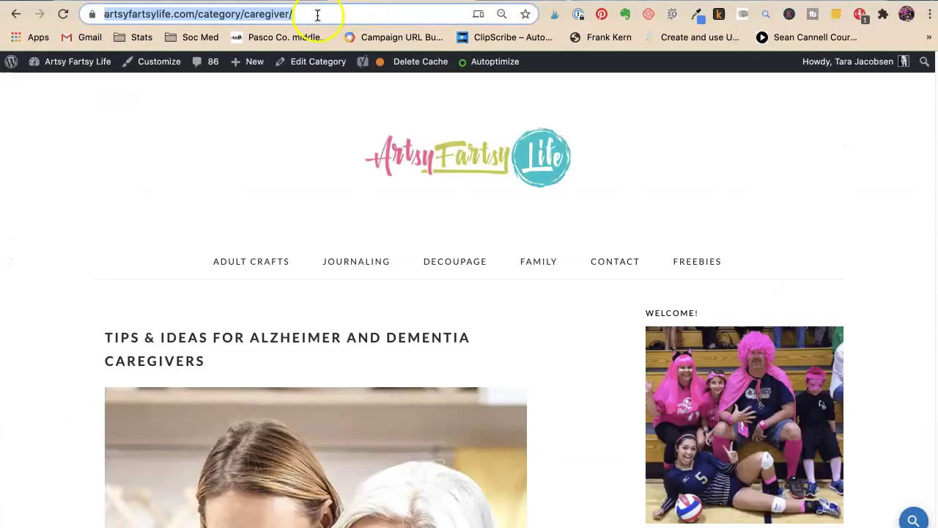
left_click(318, 14)
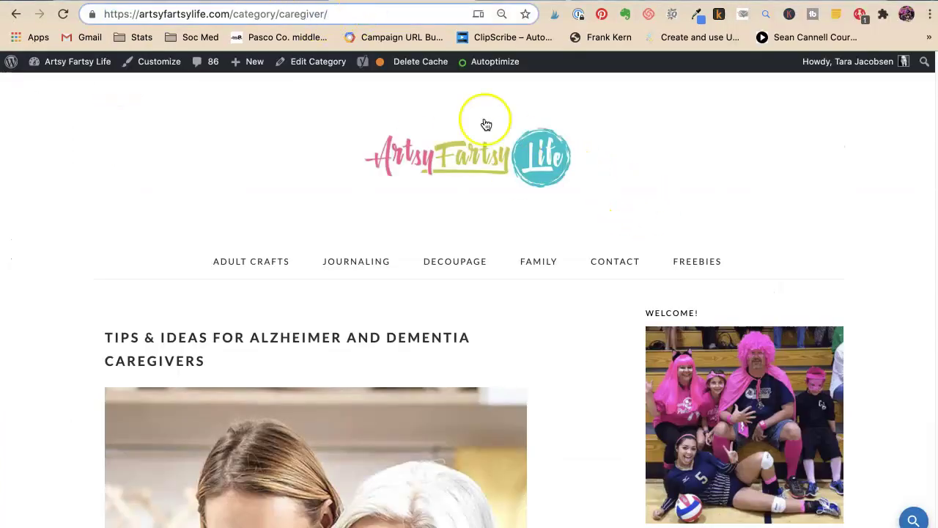
triple_click(339, 9)
type("et")
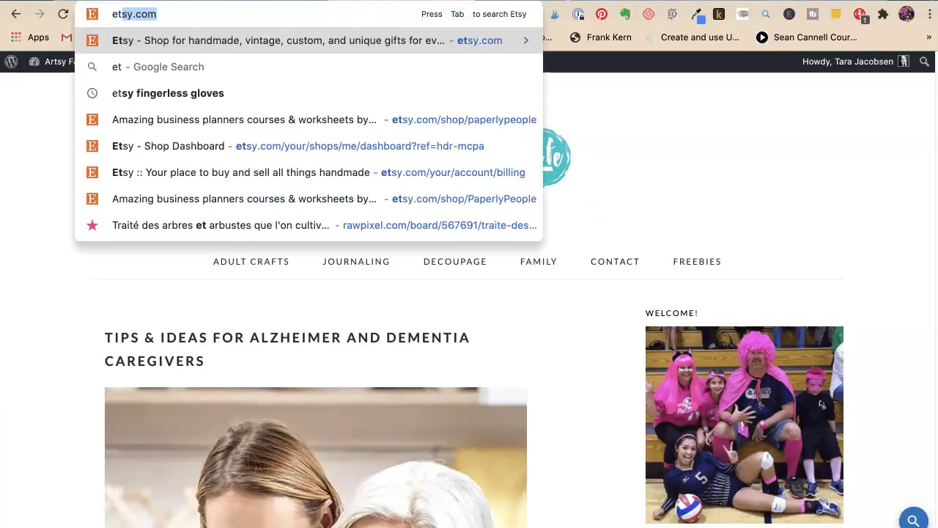
key("Return")
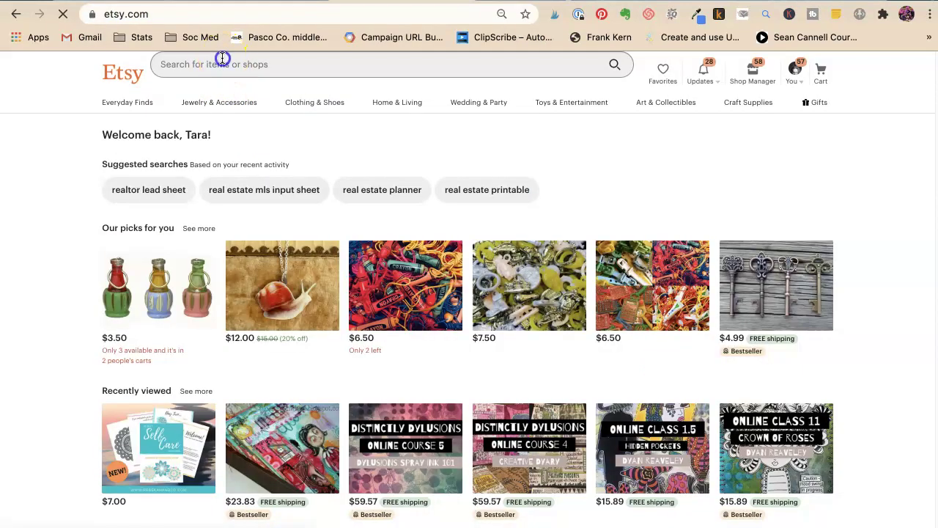
left_click(224, 61)
type("lead track")
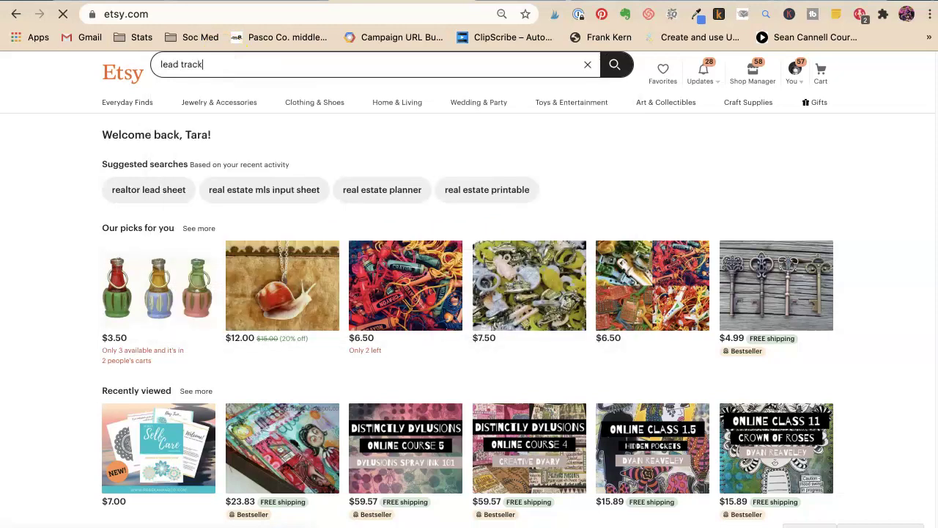
key("Return")
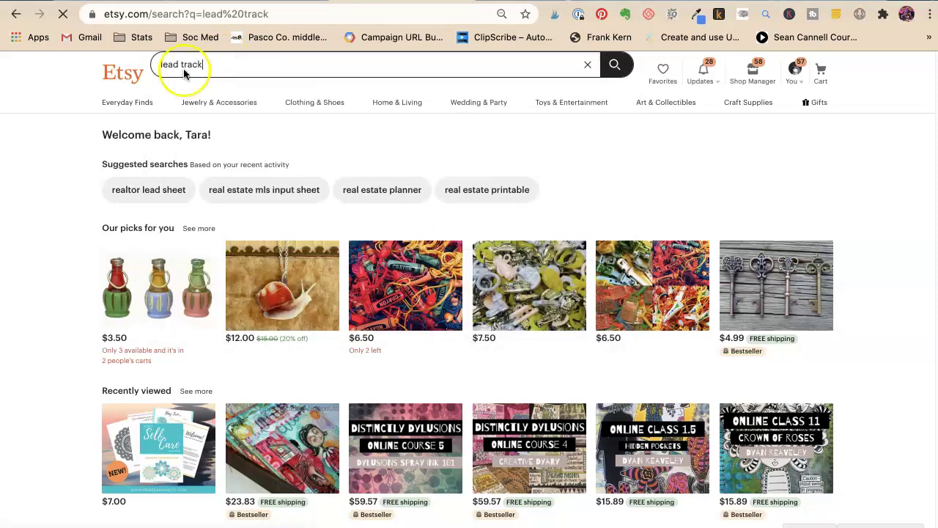
Extend the notes line to 'Lead Track - Lead tracker - Lead Tracking'
key("super+Tab")
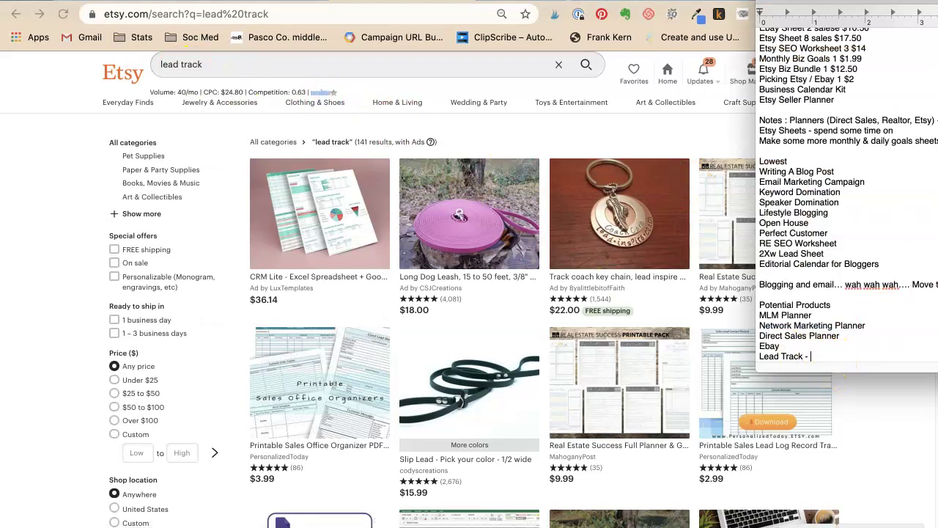
key("BackSpace")
key("BackSpace")
type("ead tracker - Lead Tracking")
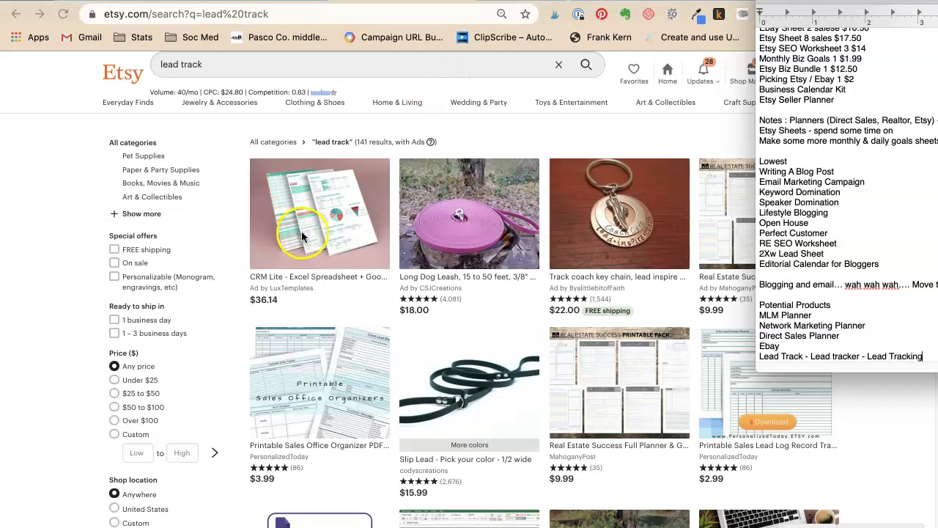
left_click(369, 150)
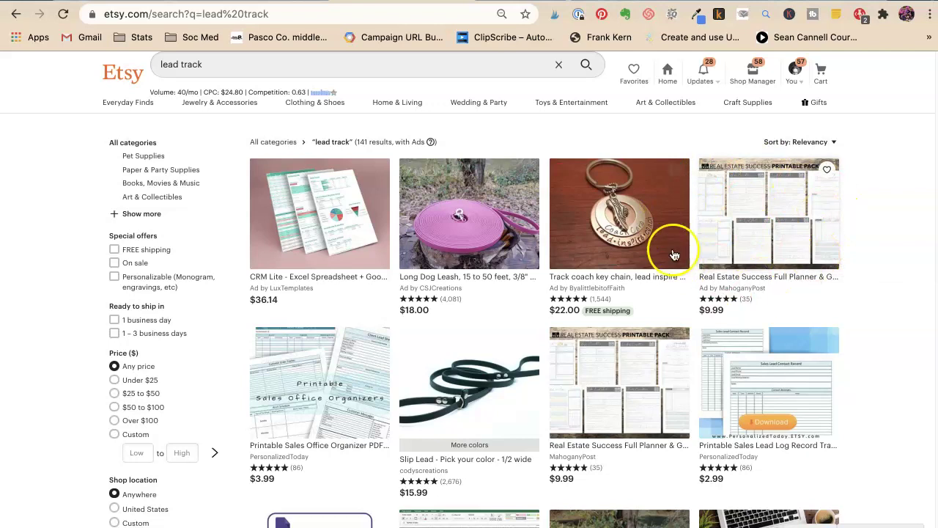
Review the lead track results and add '(Real estate lead tracker)' to the notes
scroll(775, 245, "down", 1)
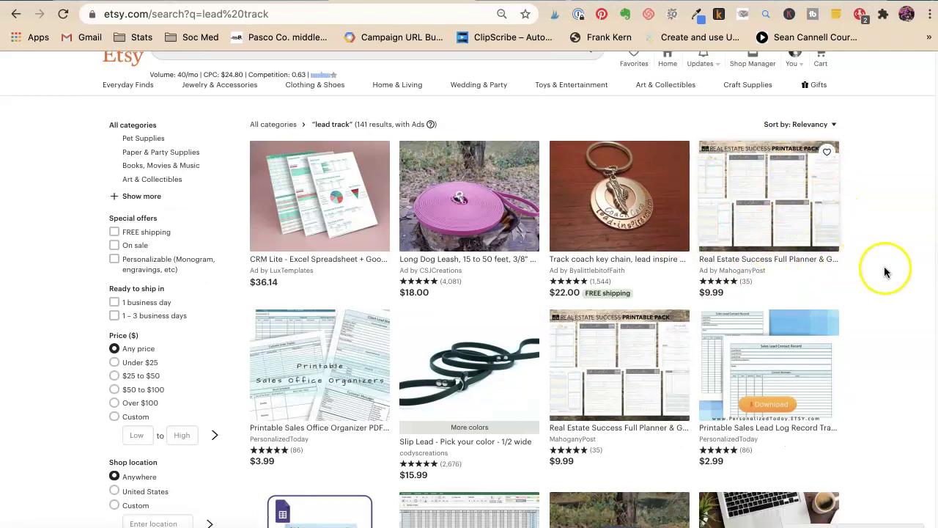
scroll(724, 277, "down", 4)
key("super+Tab")
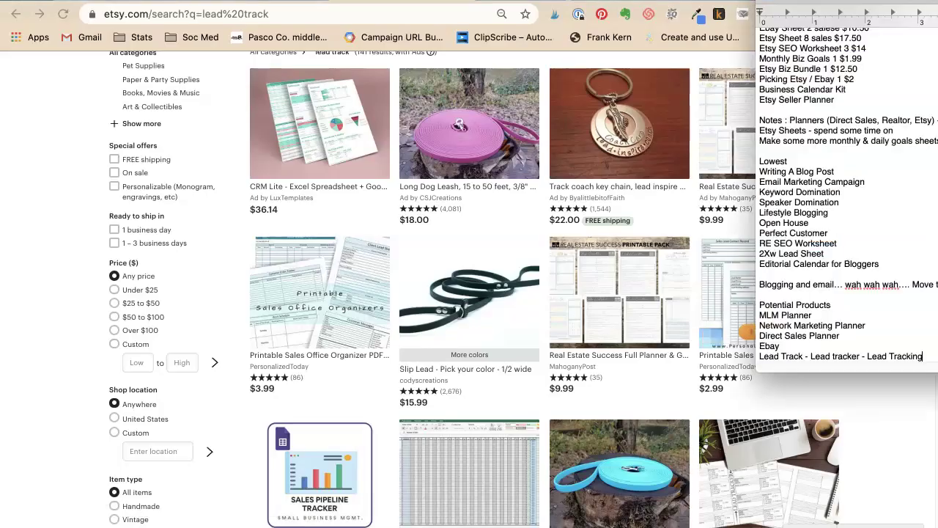
left_click(928, 357)
left_click(334, 215)
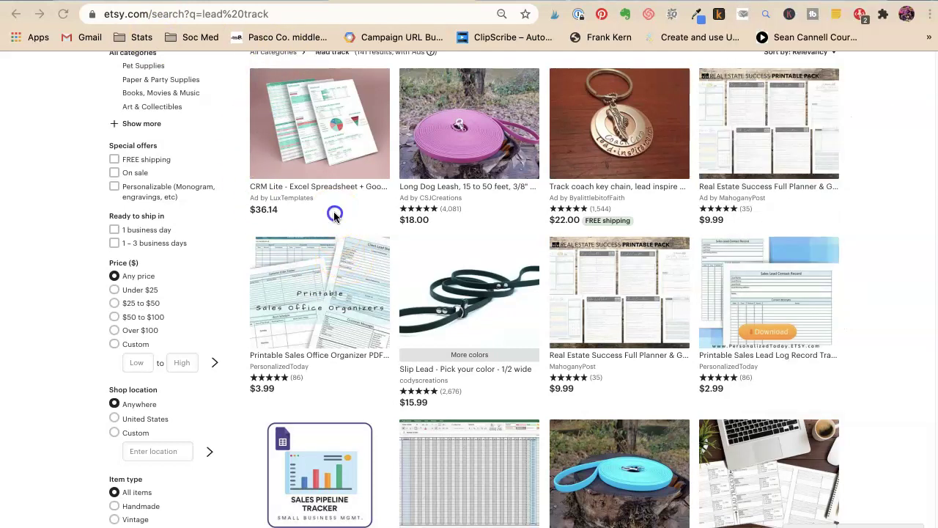
Add the note 'FIX PICTURES ON LEAD TRACKING FORMS' after reviewing more results
scroll(311, 245, "down", 1)
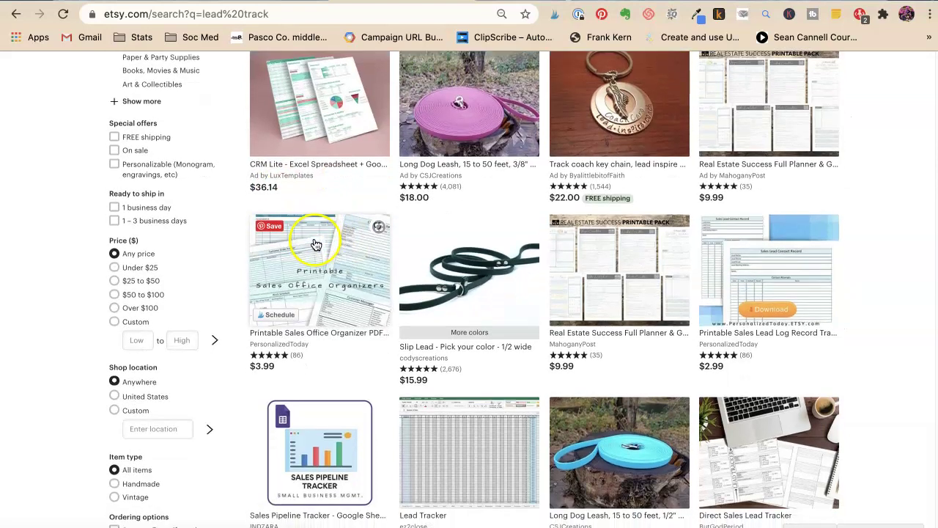
scroll(315, 244, "down", 4)
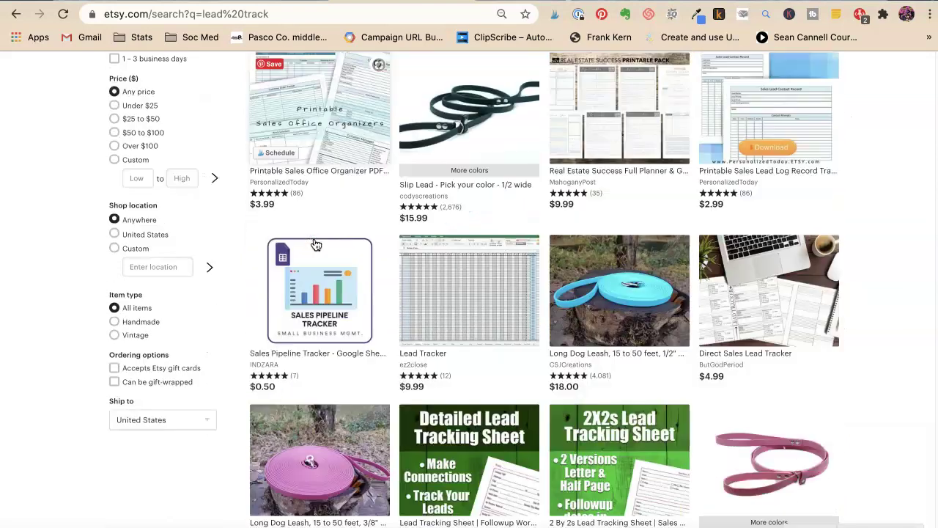
scroll(316, 244, "down", 2)
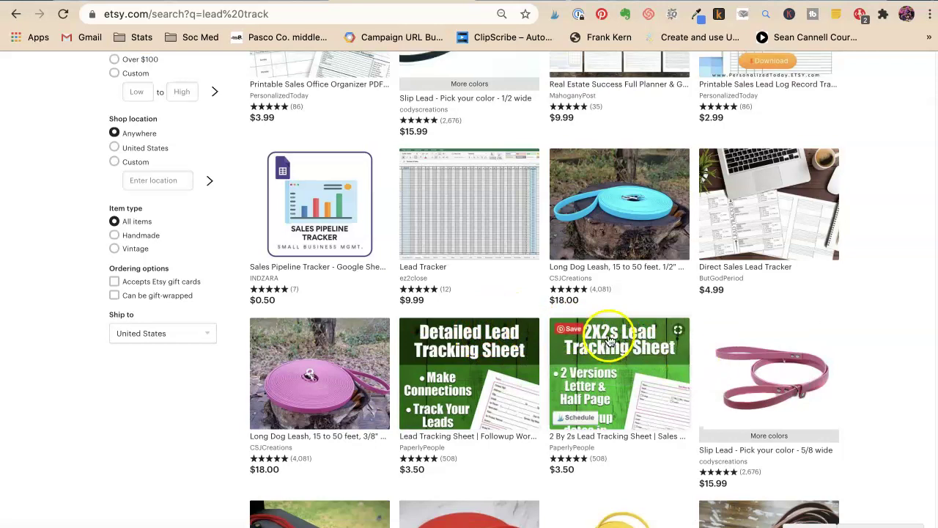
scroll(660, 330, "up", 4)
key("super+Tab")
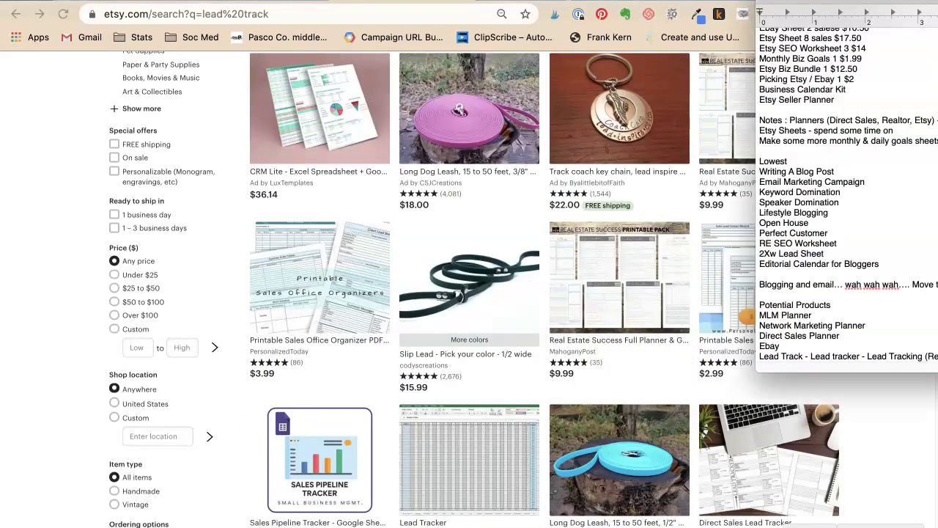
key("Return")
key("Return")
type("F")
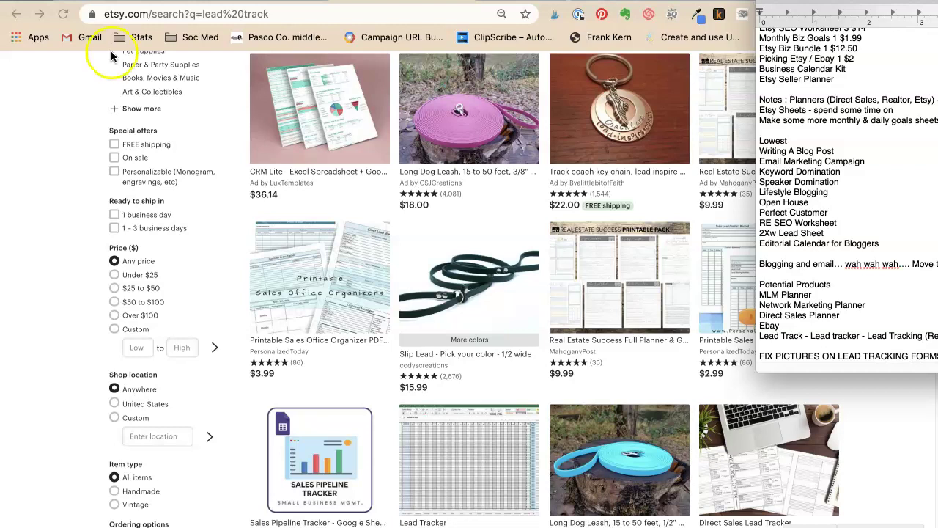
scroll(386, 239, "up", 3)
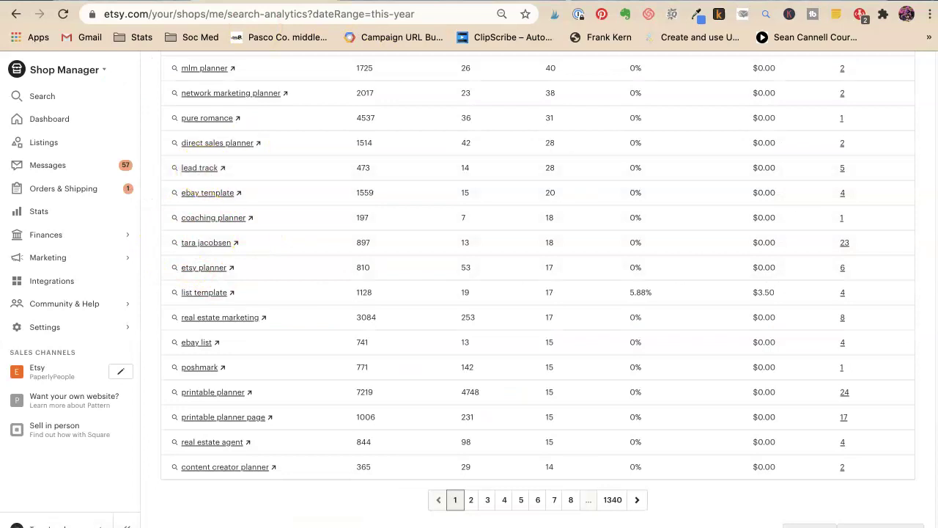
Bring up the TextEdit notes and scroll through the sales and product lists
key("super+Tab")
left_click(704, 139)
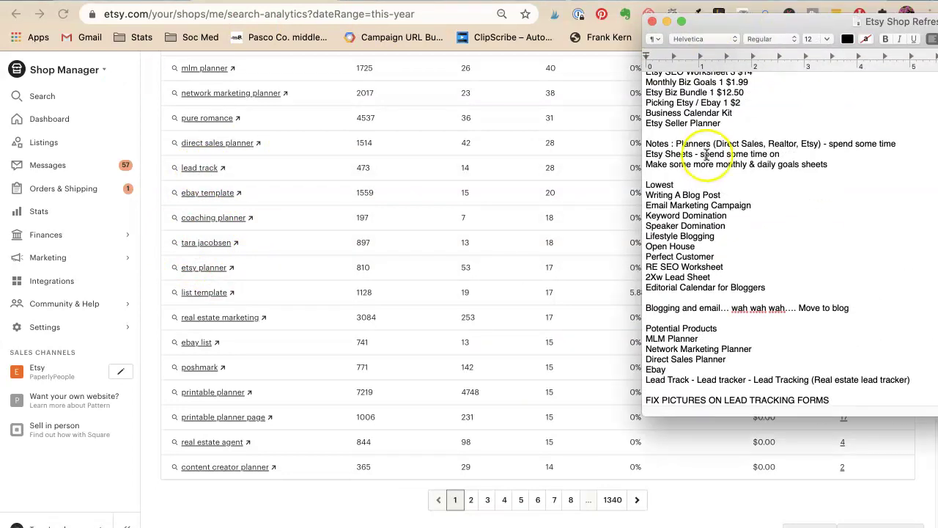
scroll(708, 154, "up", 5)
scroll(709, 154, "up", 2)
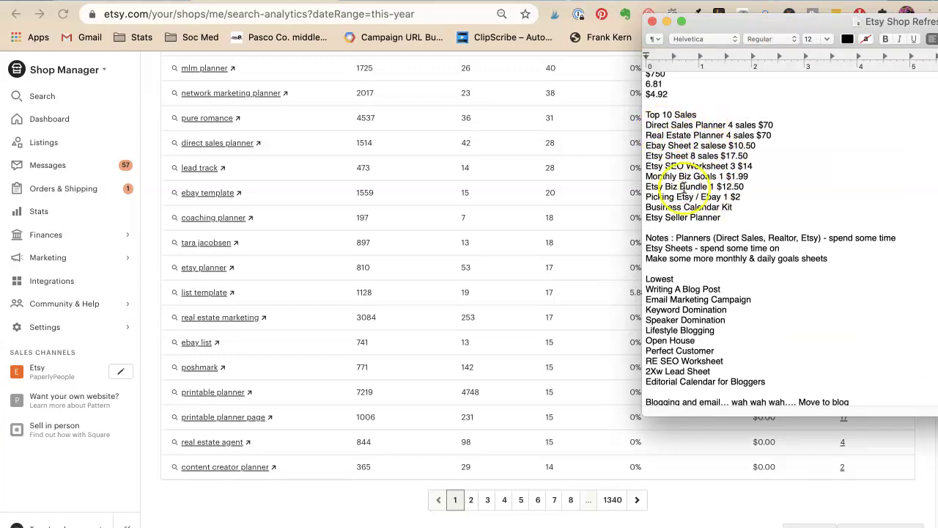
scroll(718, 211, "down", 4)
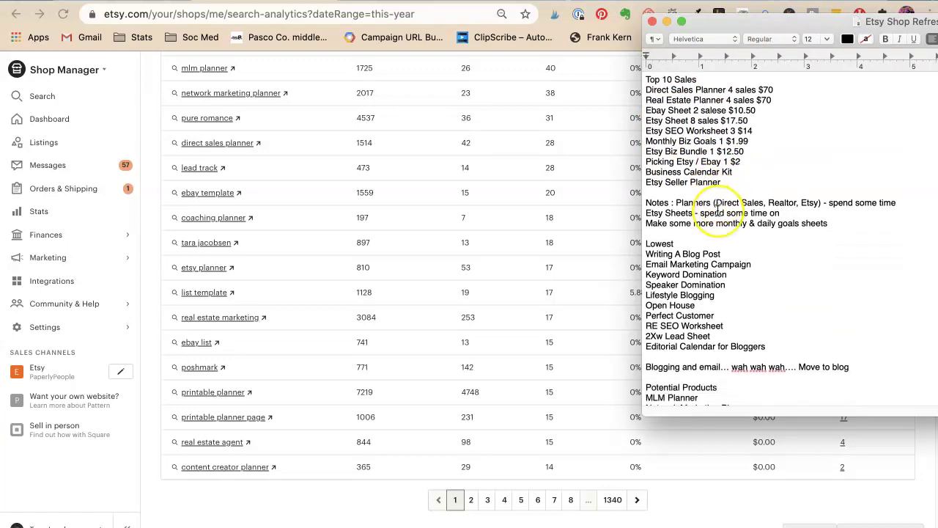
scroll(716, 209, "down", 1)
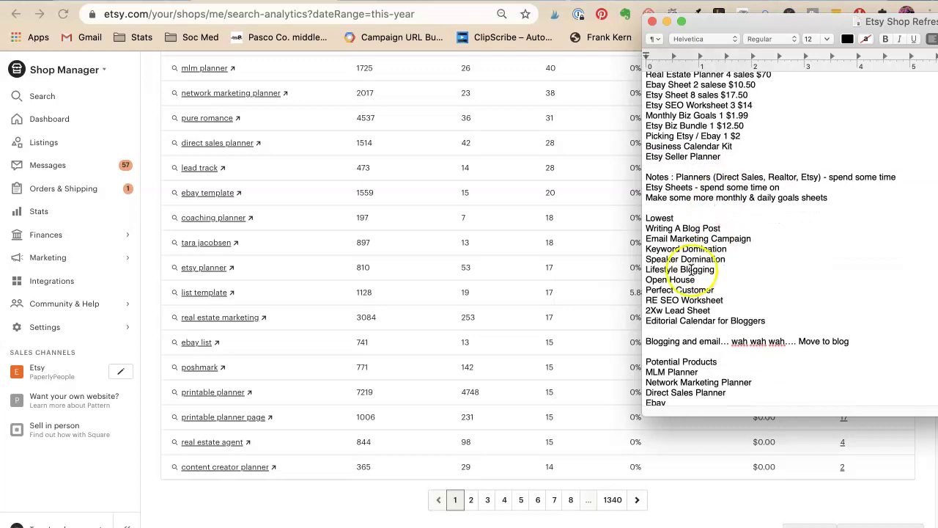
Select the '2Xw Lead Sheet' entry and move the notes window to the right edge
left_click(688, 311)
left_click_drag(633, 312, 731, 313)
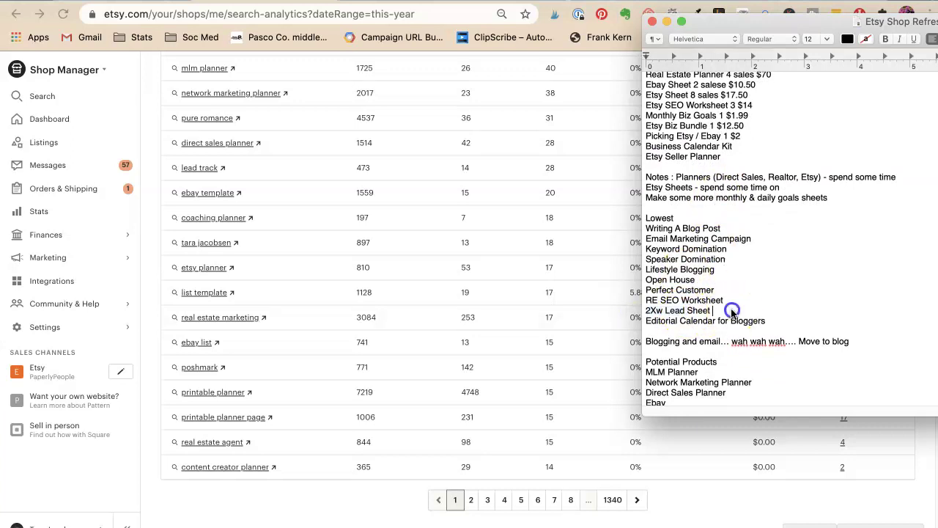
left_click_drag(731, 21, 907, 21)
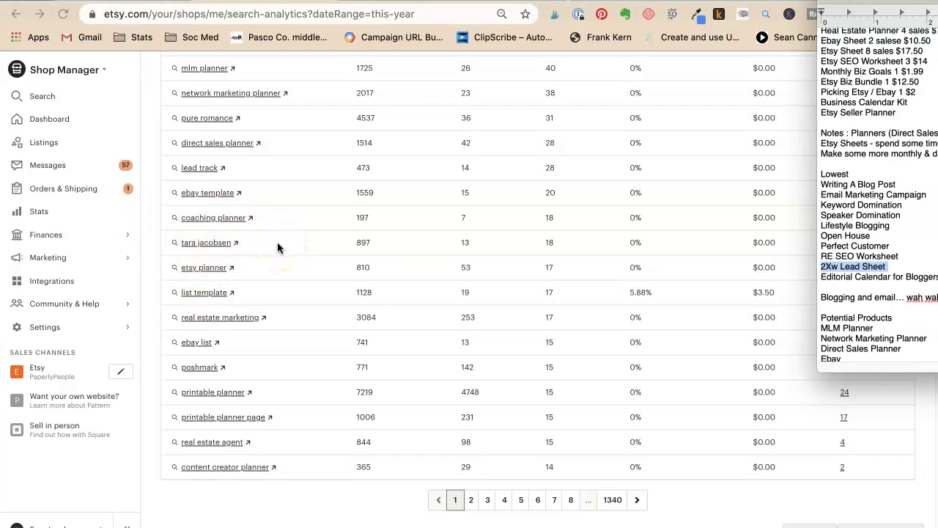
Replace the search text with 'list temp' and run the list template search on Etsy
left_click(191, 282)
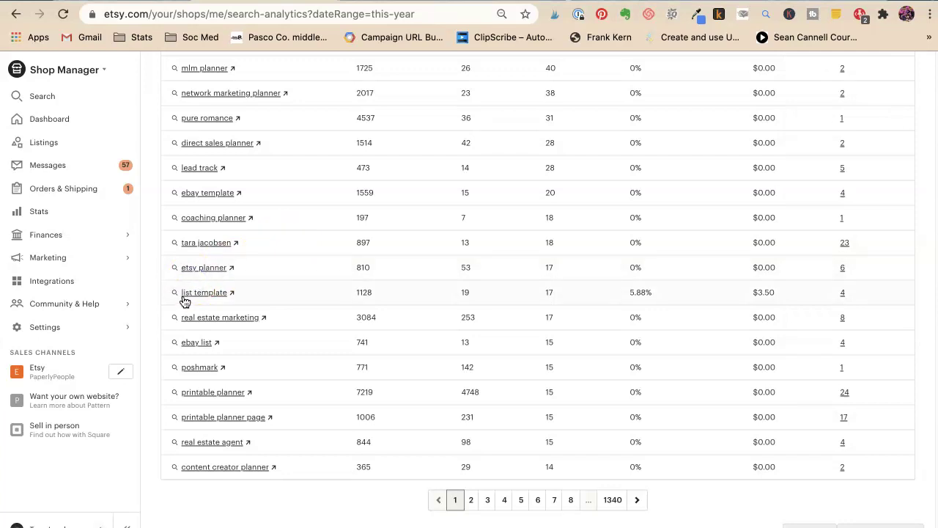
key("ctrl+Tab")
left_click(251, 73)
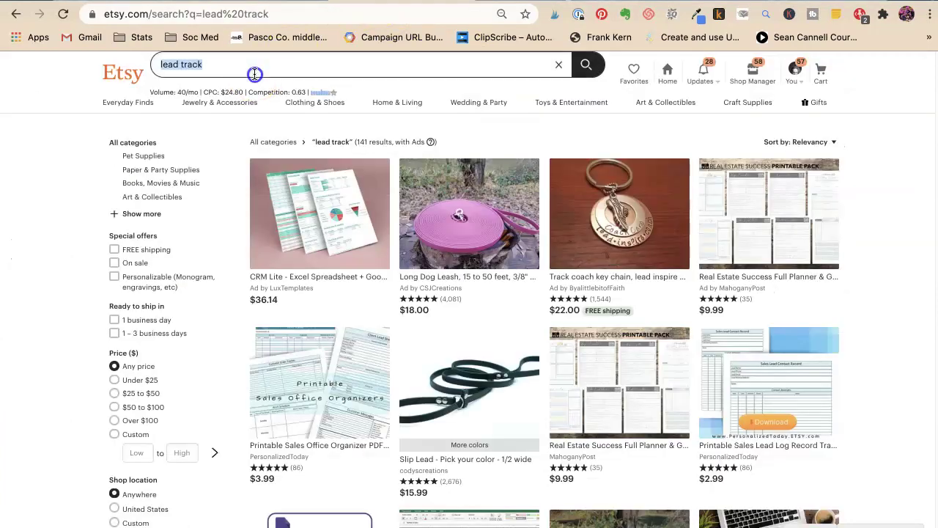
type("list template")
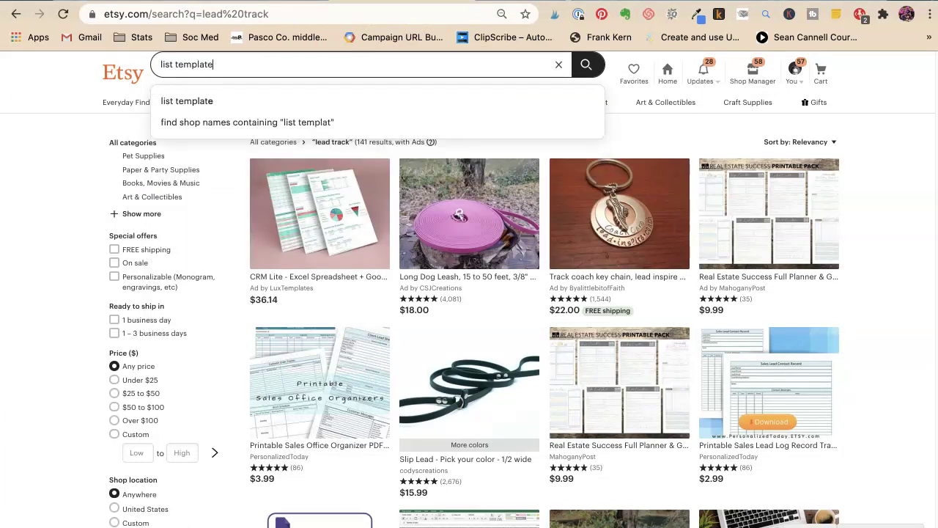
key("Return")
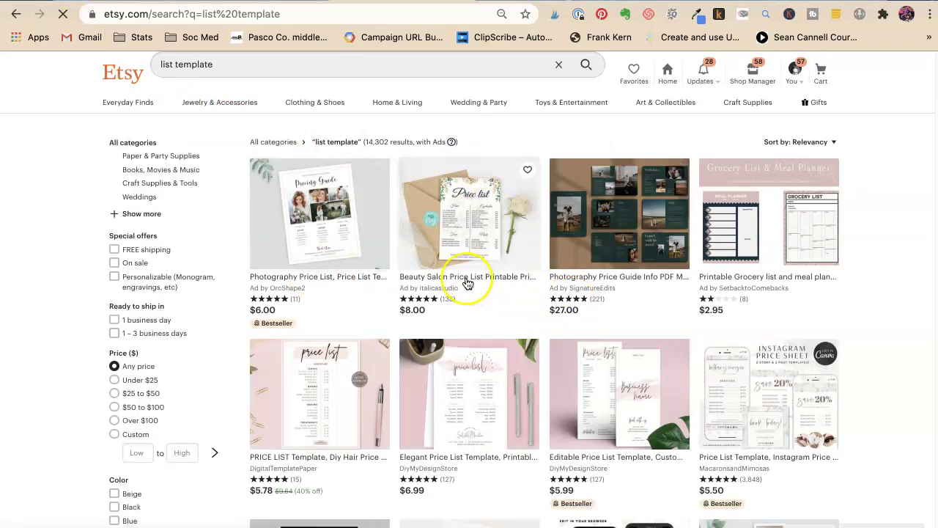
Scroll down through the list template marketplace results
scroll(441, 264, "down", 1)
scroll(442, 264, "down", 3)
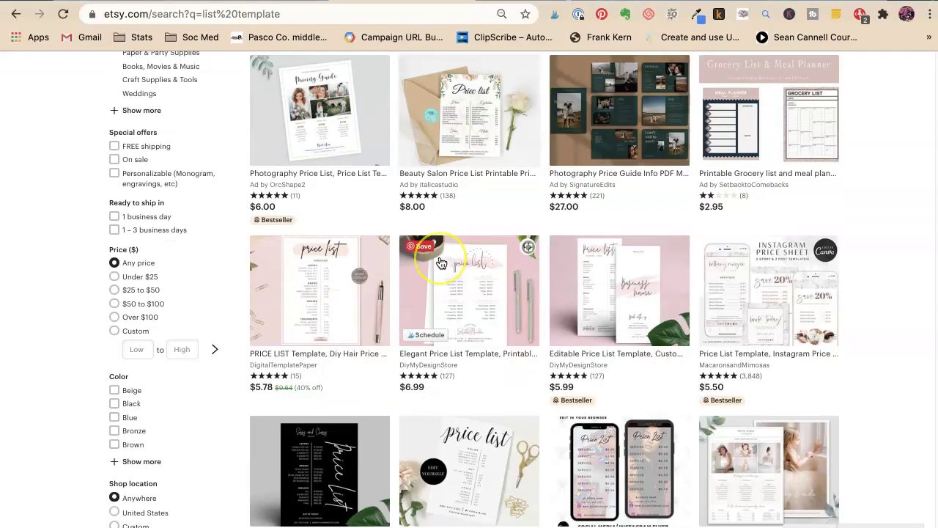
scroll(441, 264, "down", 7)
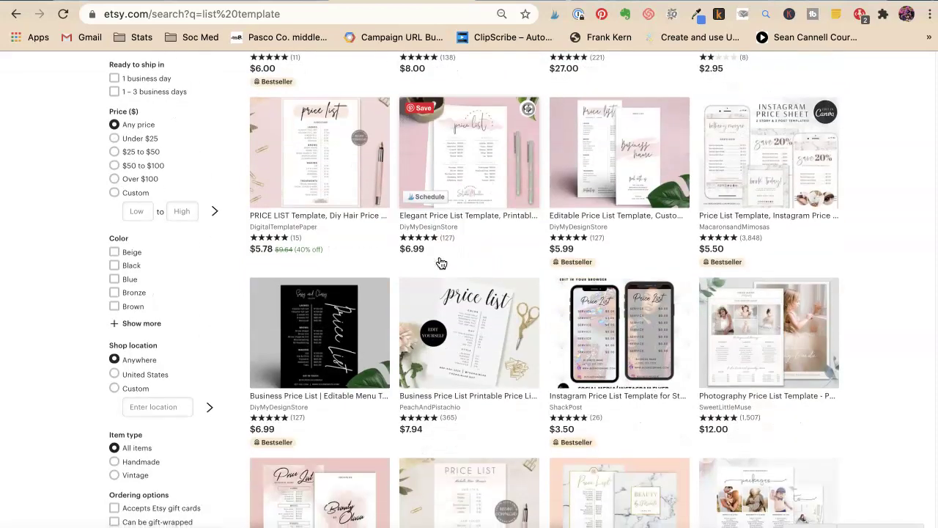
scroll(442, 264, "down", 8)
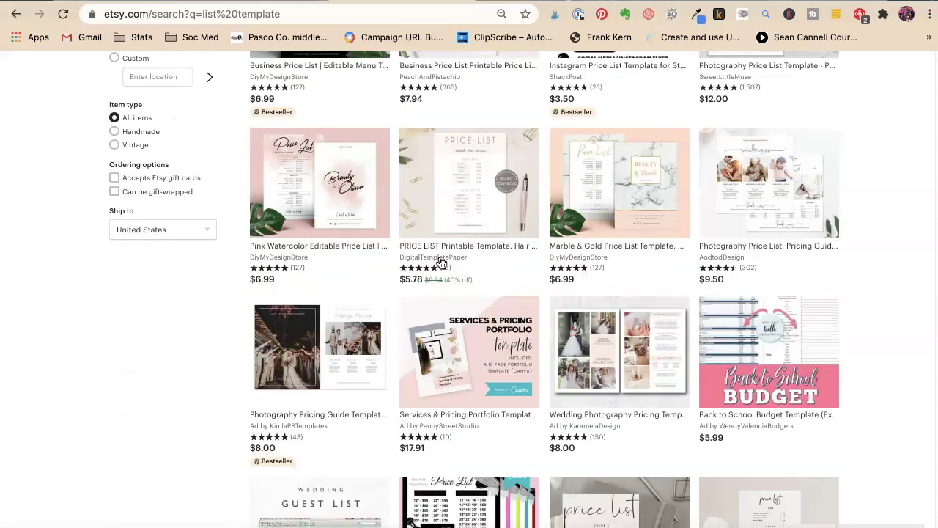
scroll(442, 264, "down", 8)
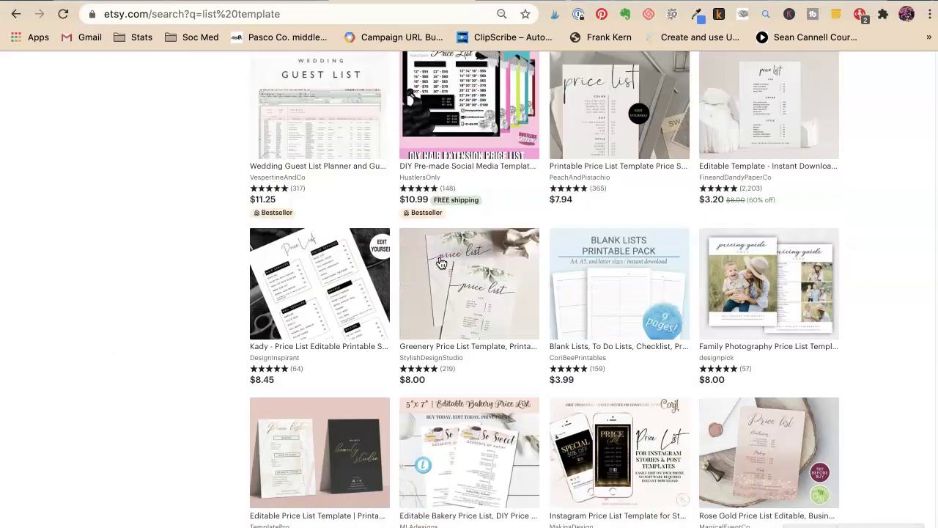
scroll(441, 264, "down", 9)
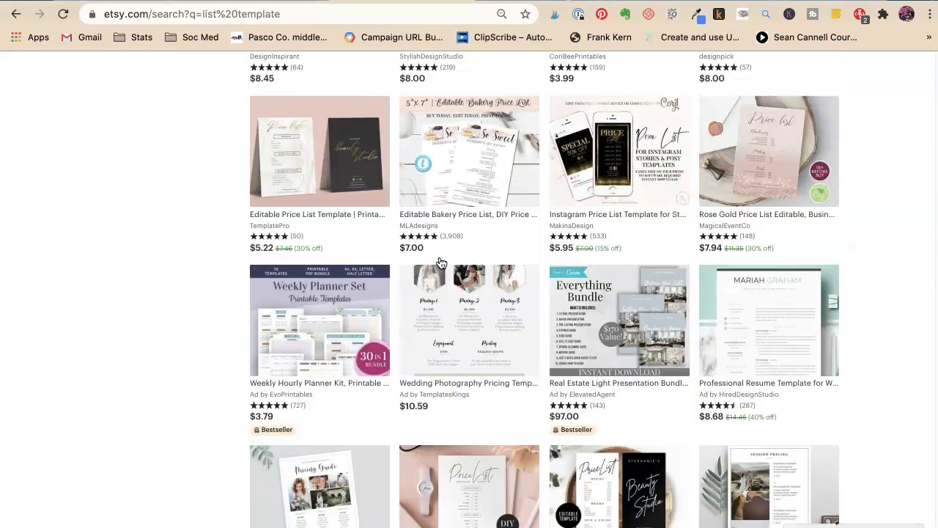
scroll(441, 264, "down", 10)
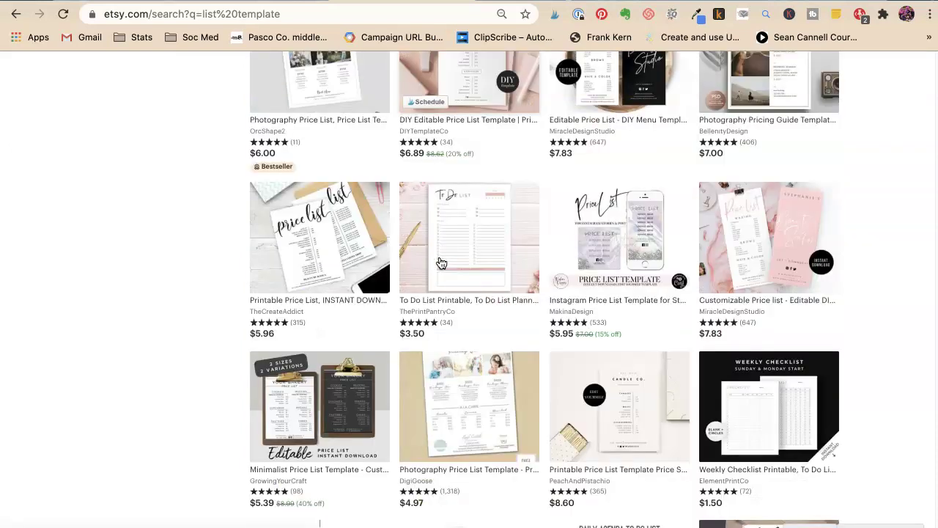
scroll(442, 264, "down", 10)
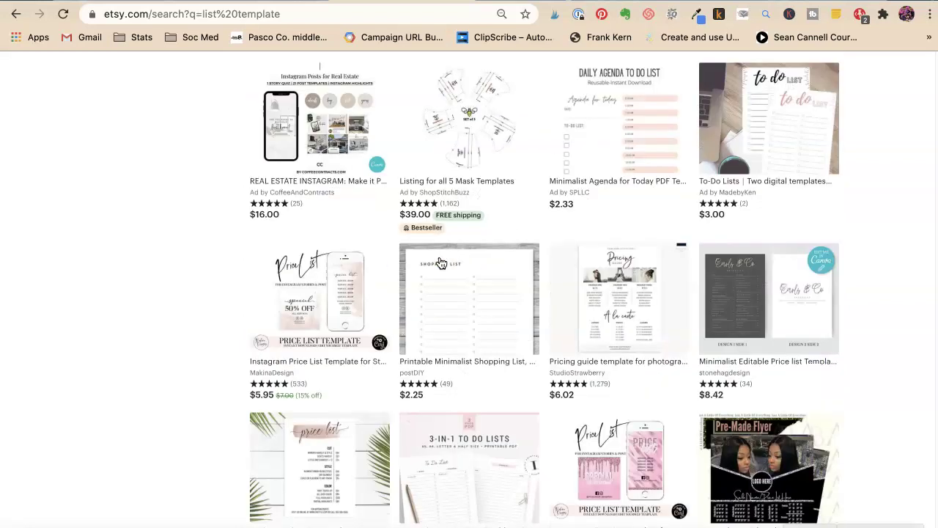
scroll(442, 263, "down", 3)
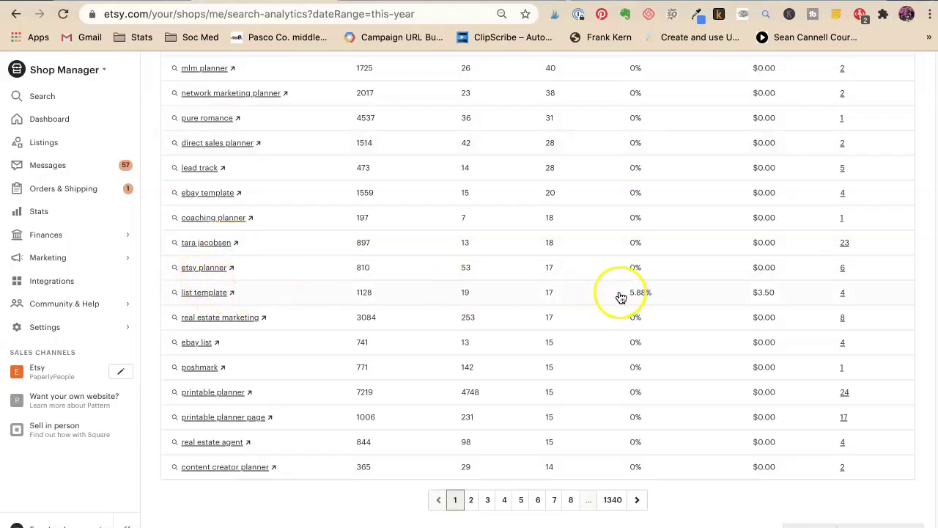
scroll(647, 295, "up", 3)
scroll(647, 293, "down", 4)
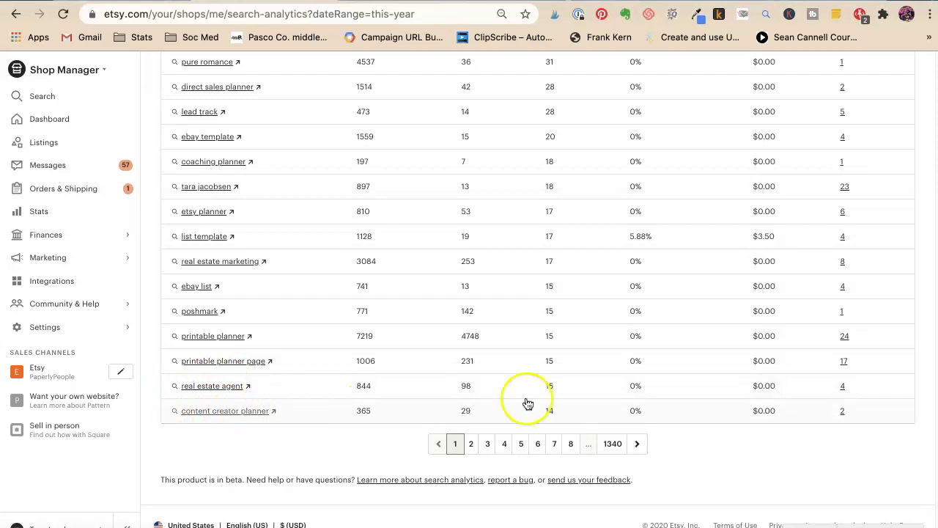
In the product notes, start a new line directly after the Ebay entry
key("super+Tab")
scroll(865, 332, "down", 2)
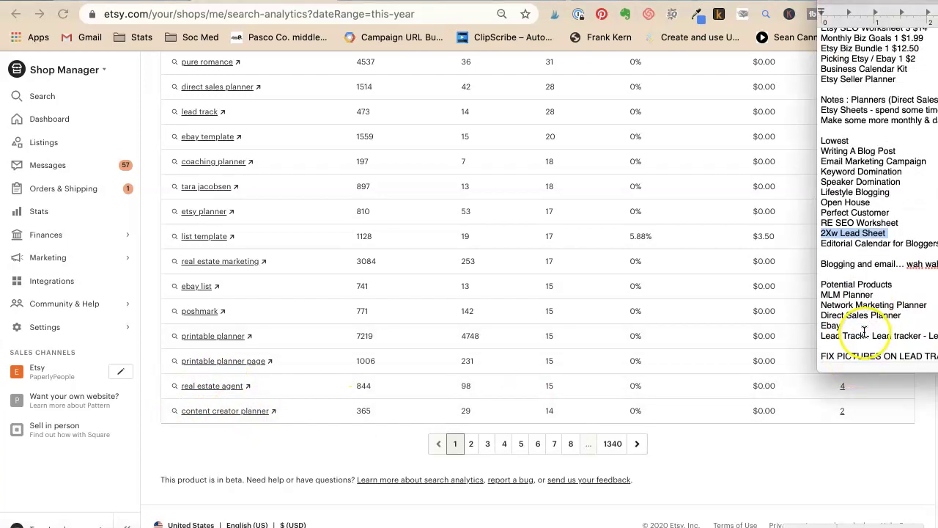
left_click(858, 326)
key("Return")
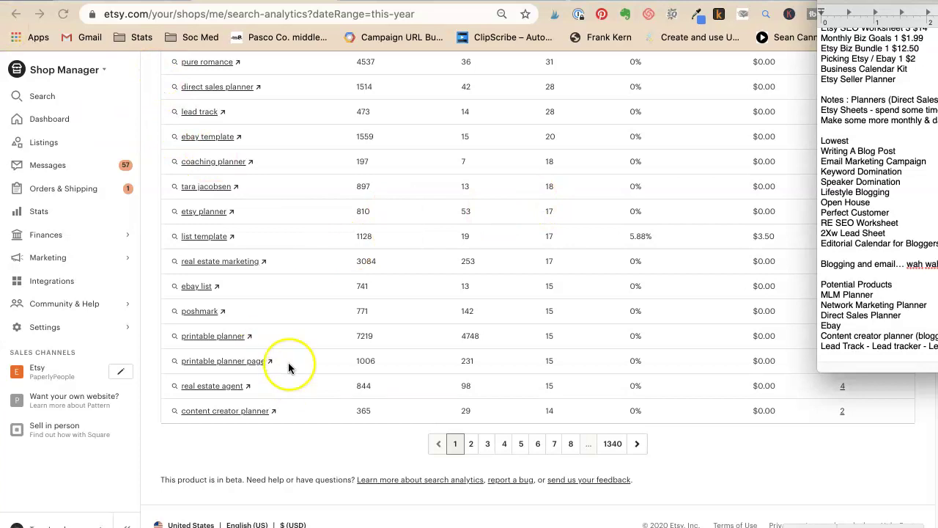
Switch the browser to the other shop's profile
left_click(473, 445)
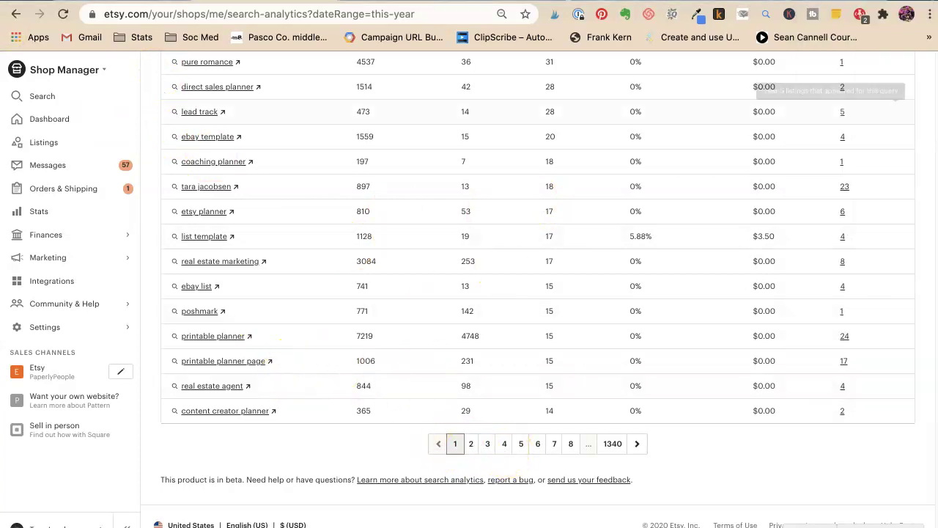
left_click(907, 15)
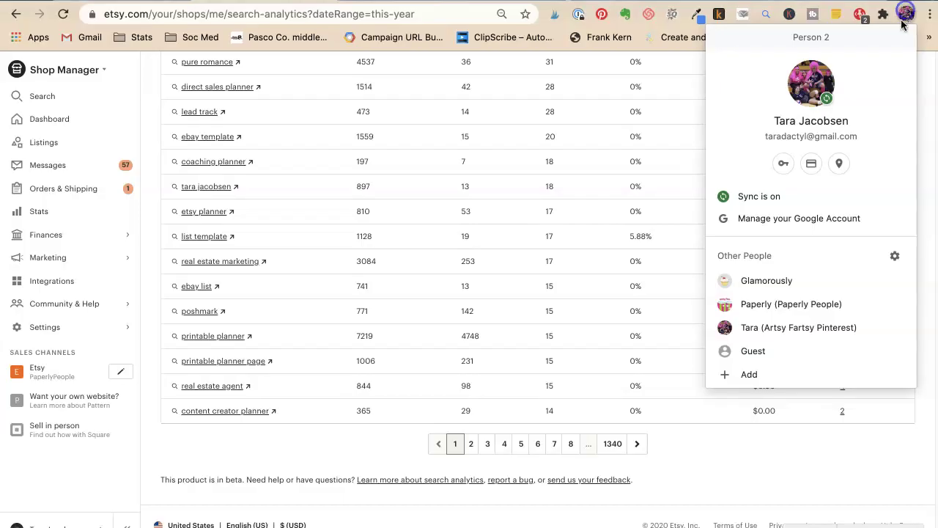
left_click(780, 284)
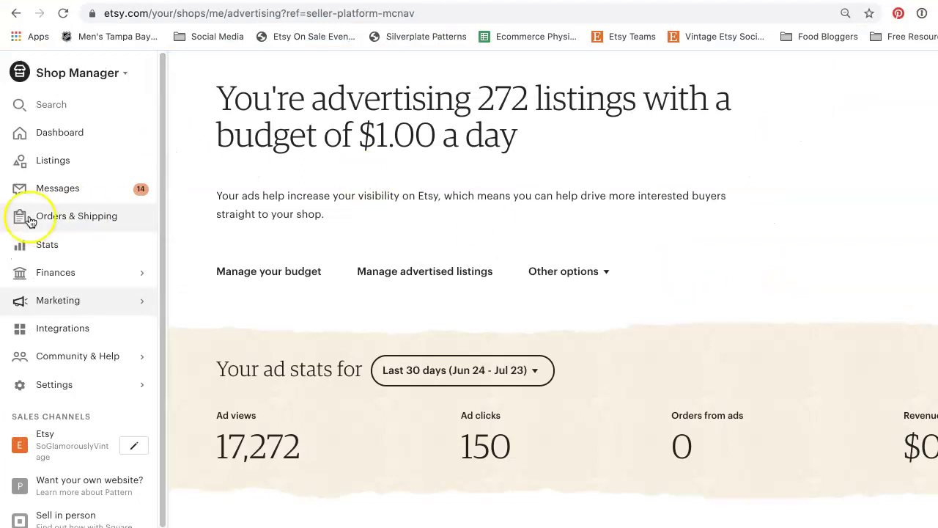
Show that shop's Marketing search analytics for This Year and fit the window to the screen
scroll(51, 220, "down", 1)
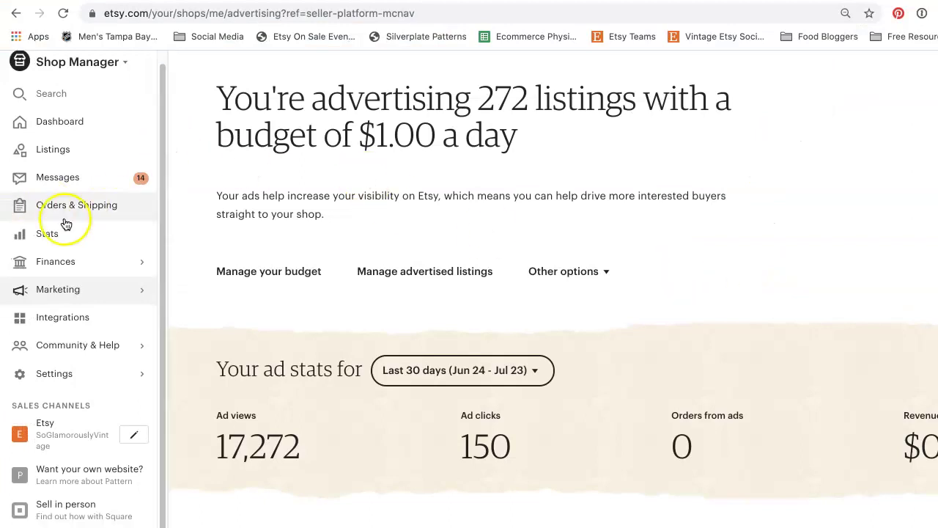
left_click(63, 289)
left_click(80, 102)
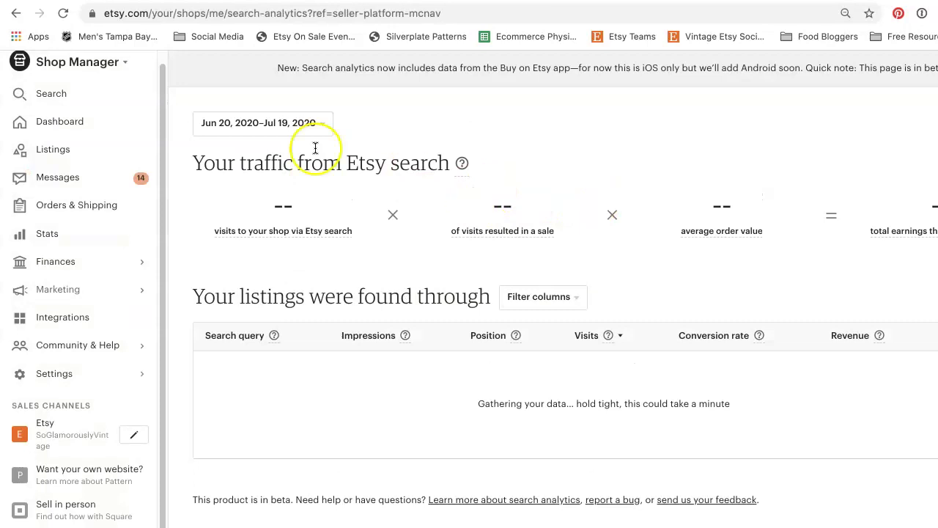
left_click(232, 122)
left_click(234, 205)
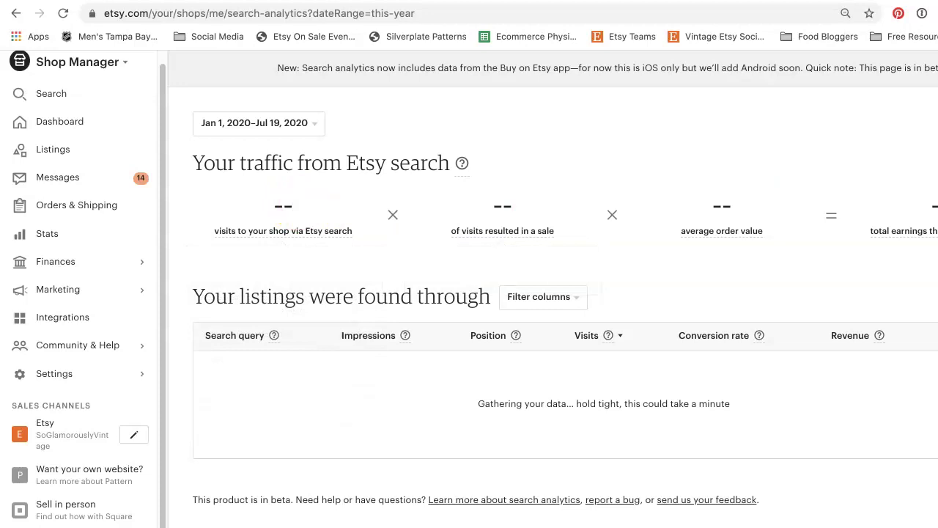
mouse_move(937, 184)
left_mouse_down()
mouse_move(924, 184)
mouse_move(929, 176)
left_mouse_up()
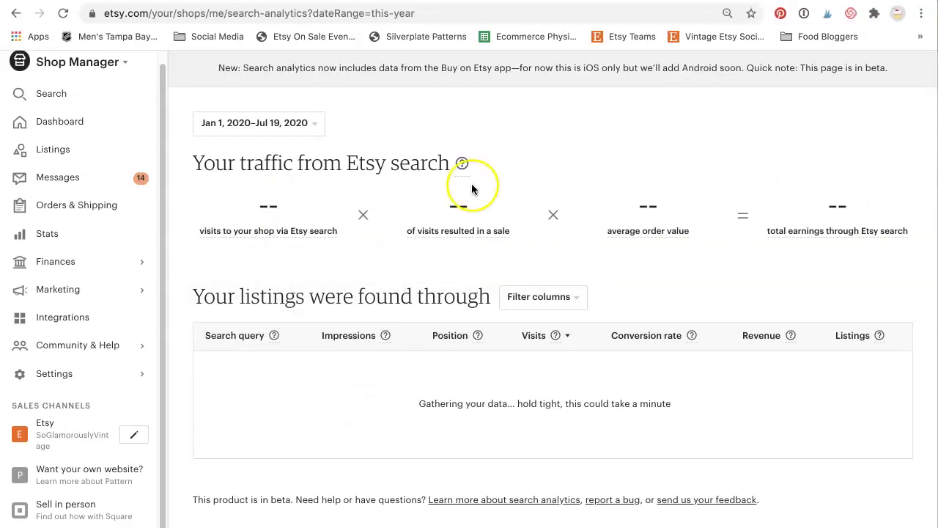
left_click(255, 14)
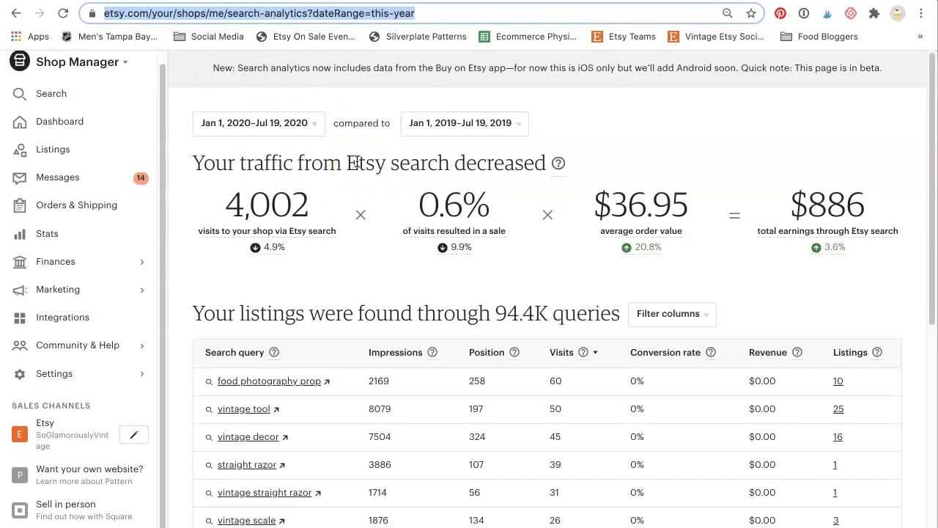
mouse_move(233, 256)
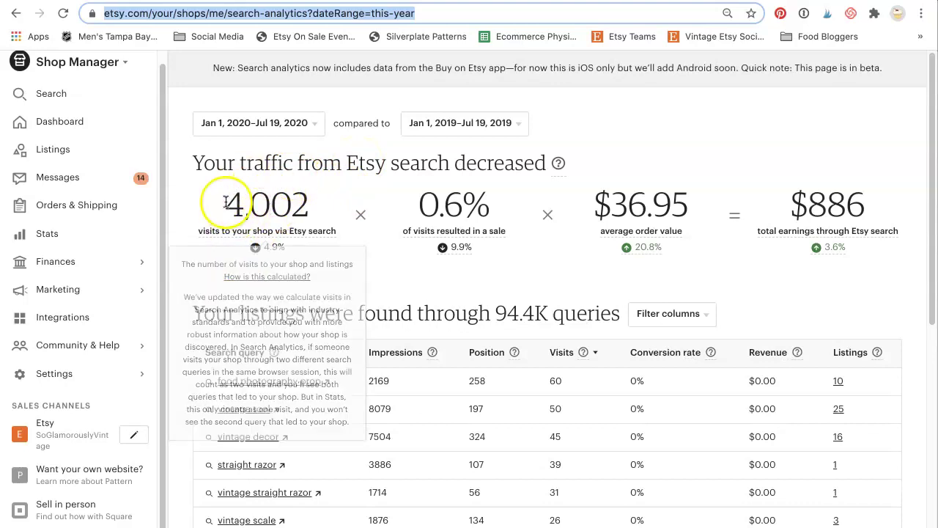
scroll(253, 203, "down", 3)
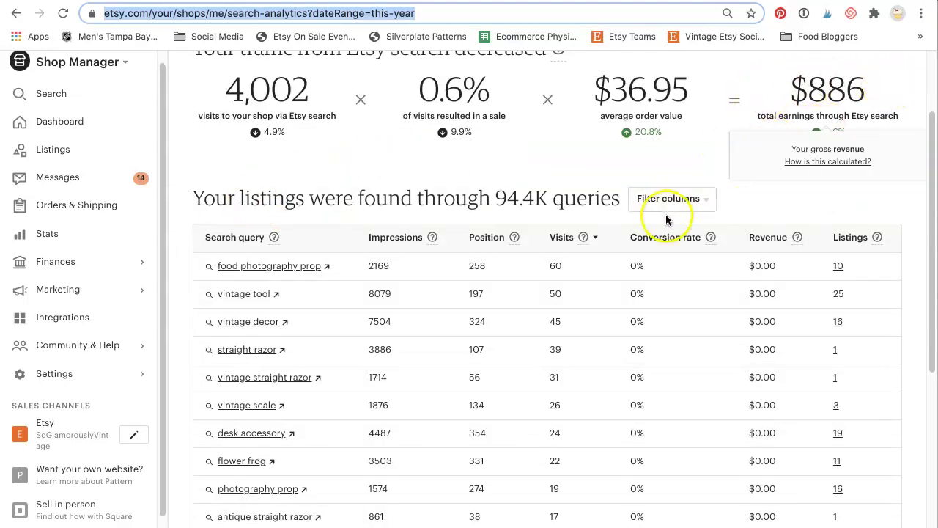
scroll(666, 214, "down", 4)
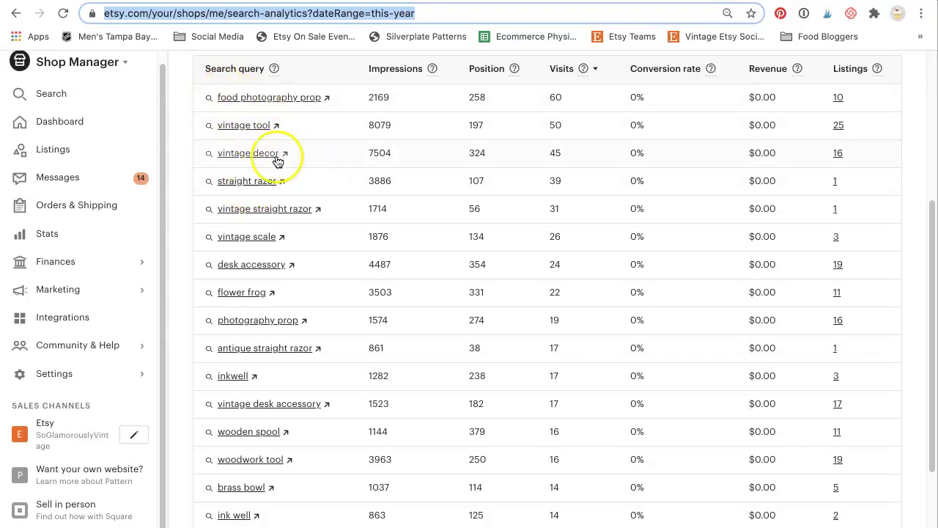
Scroll to the bottom of the vintage shop's search-query table toward the pagination
scroll(224, 268, "down", 1)
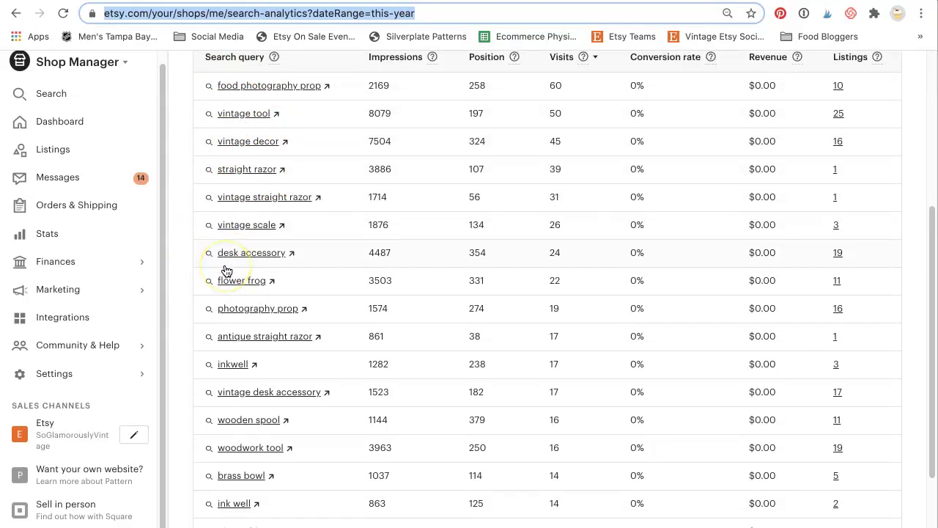
scroll(226, 268, "down", 1)
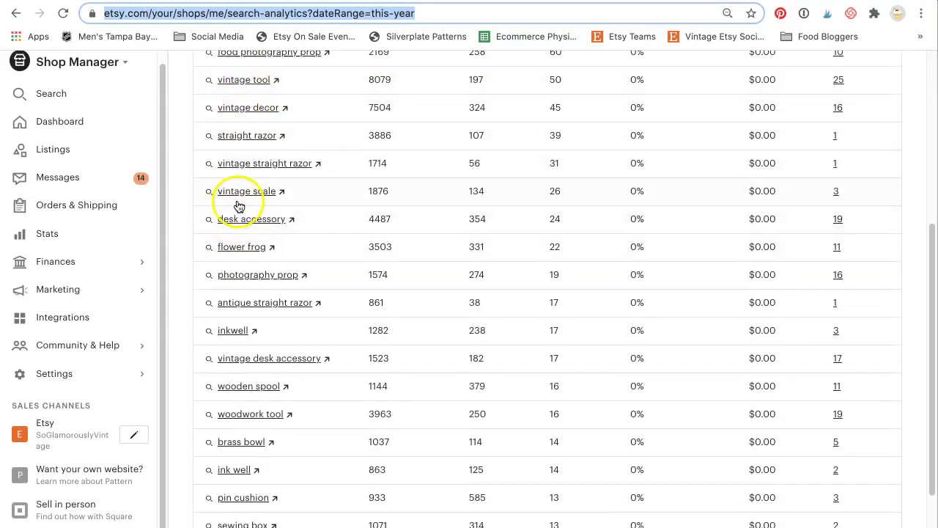
scroll(227, 268, "down", 1)
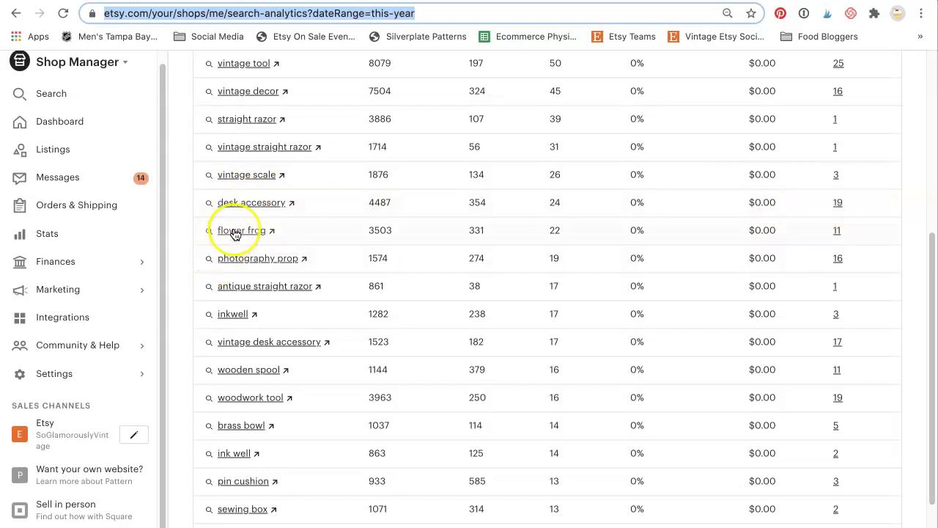
scroll(236, 235, "down", 2)
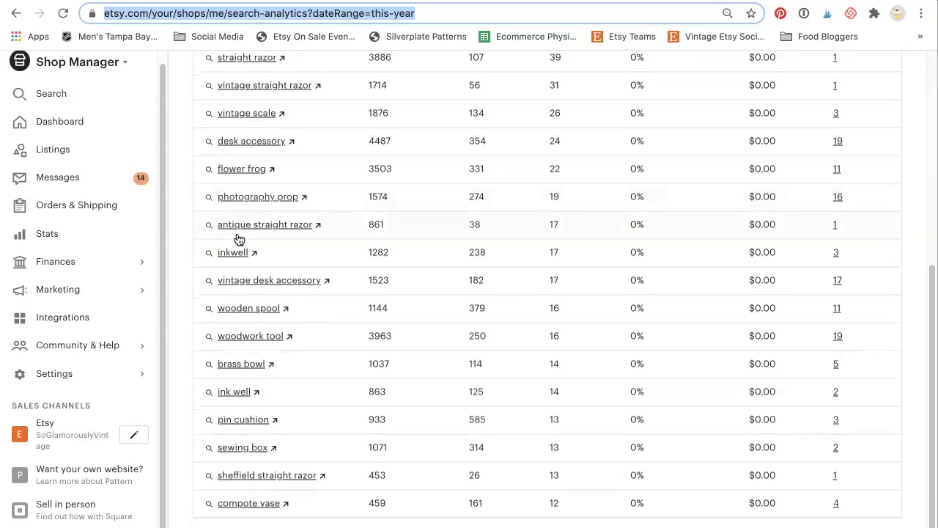
scroll(238, 238, "down", 2)
left_click(258, 163)
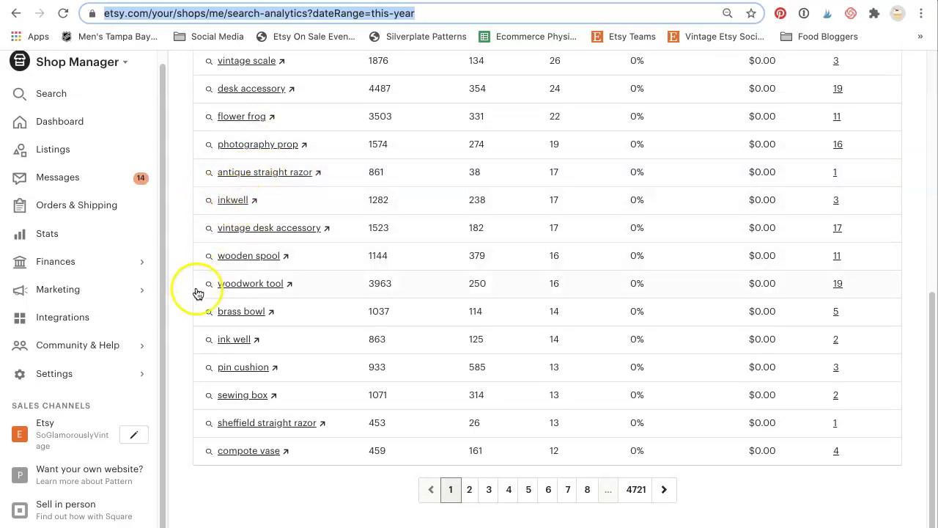
scroll(220, 293, "down", 1)
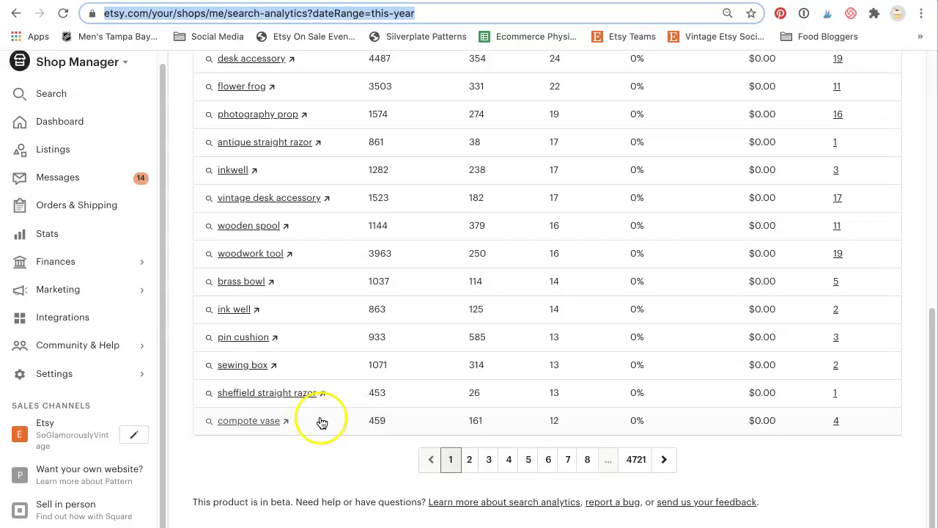
Open page 2 of the search queries, then load etsy.com in the eBay tab
left_click(472, 459)
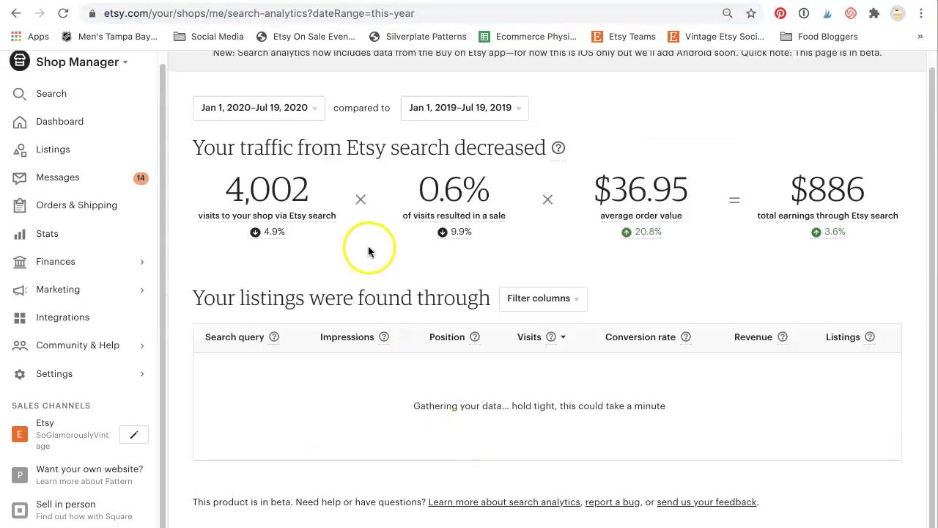
key("ctrl+Tab")
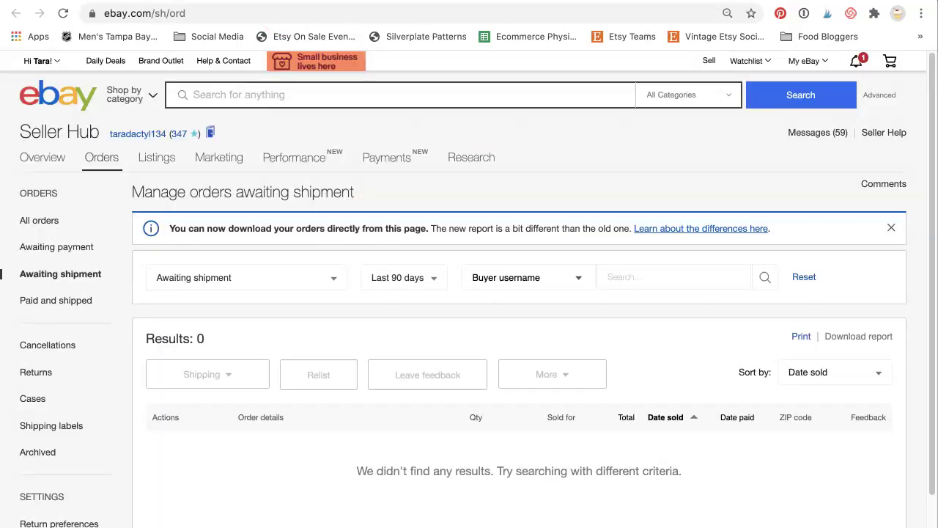
left_click(199, 13)
type("etsy")
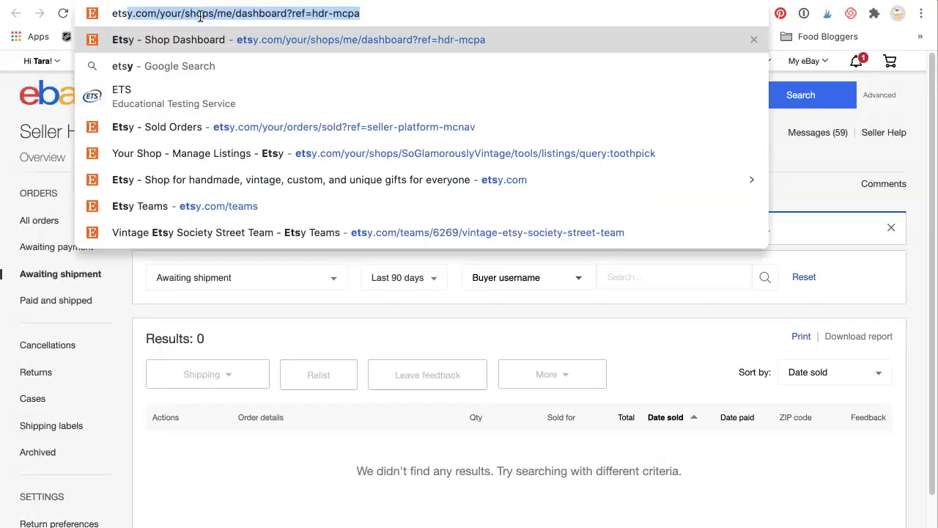
key("Return")
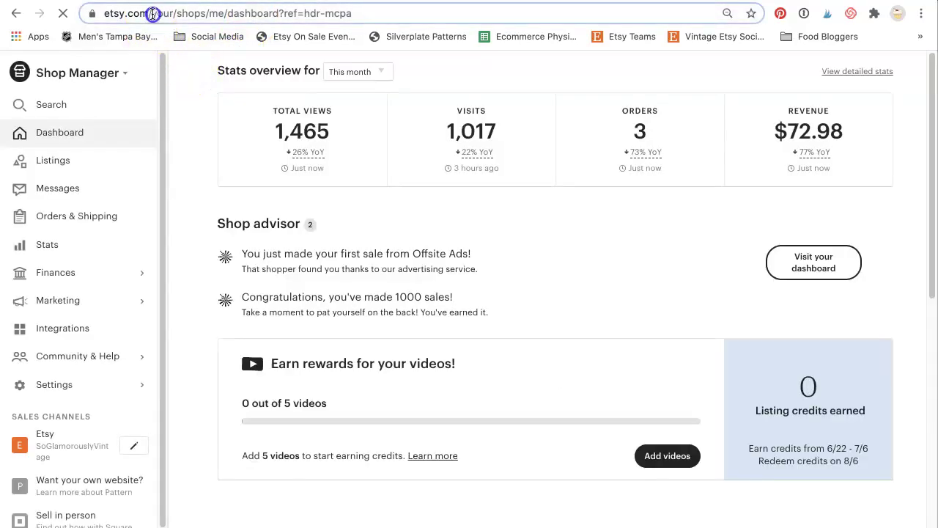
left_click_drag(150, 13, 451, 55)
key("BackSpace")
key("Return")
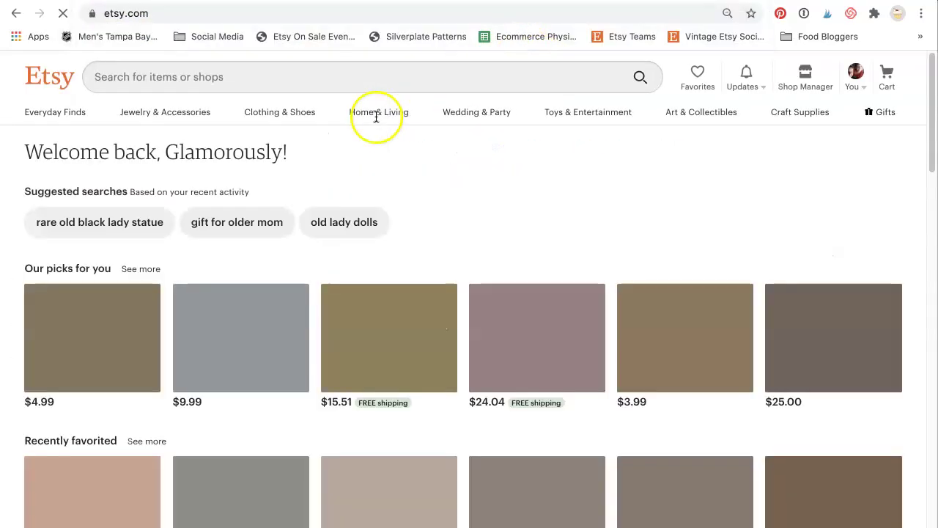
Search the Etsy marketplace for 'compote vase'
left_click(212, 72)
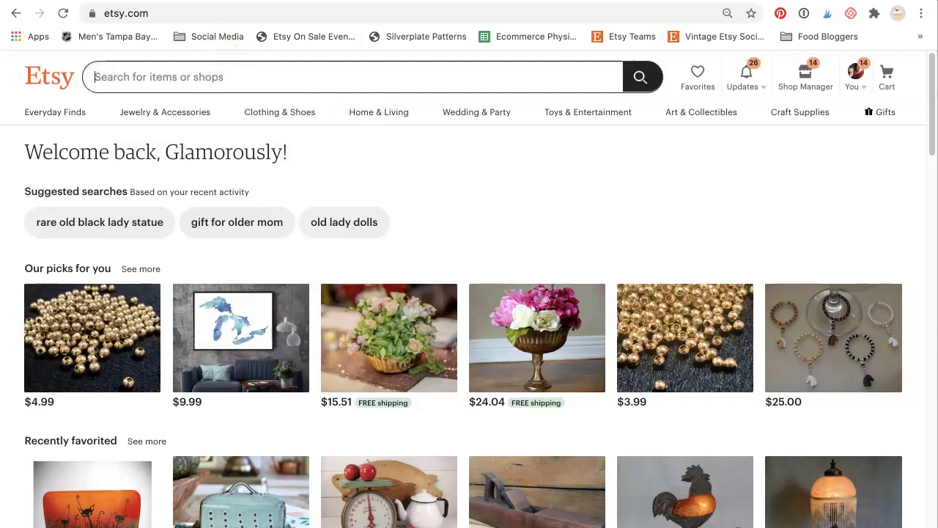
type("comp")
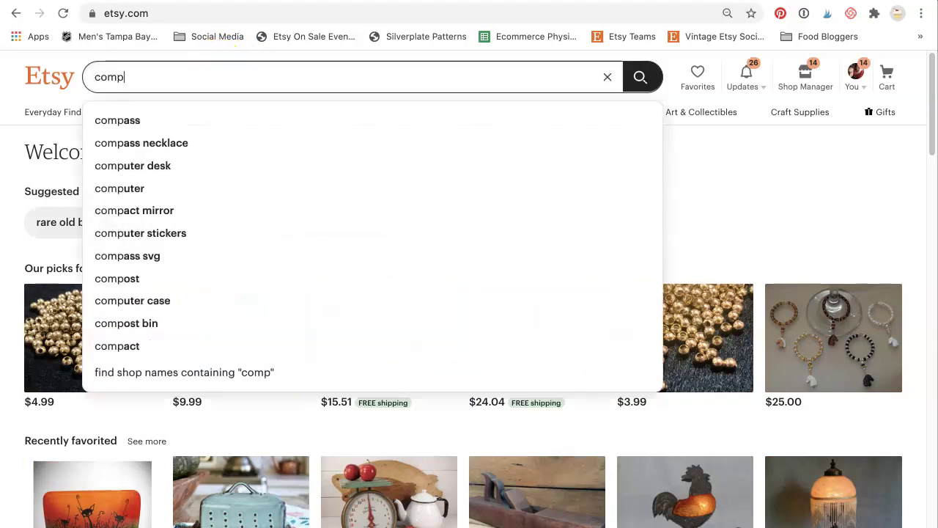
type("ote vase")
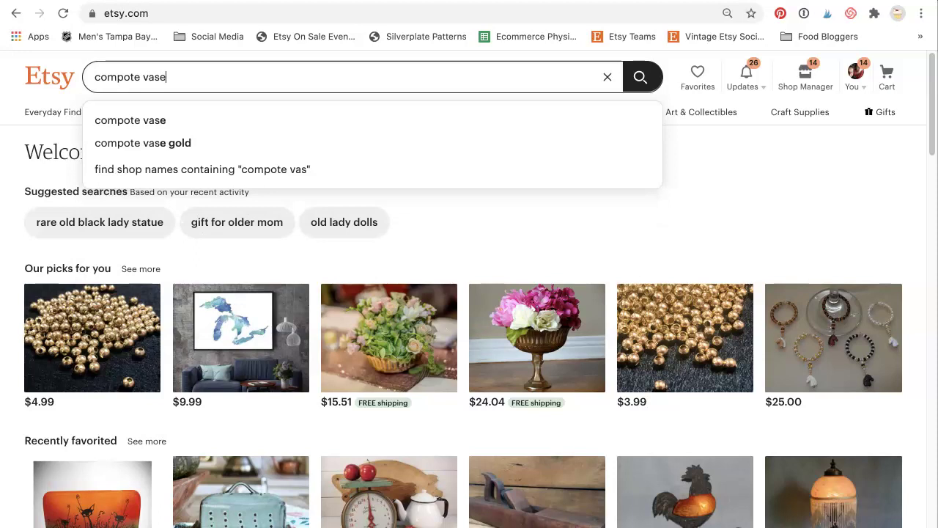
key("Return")
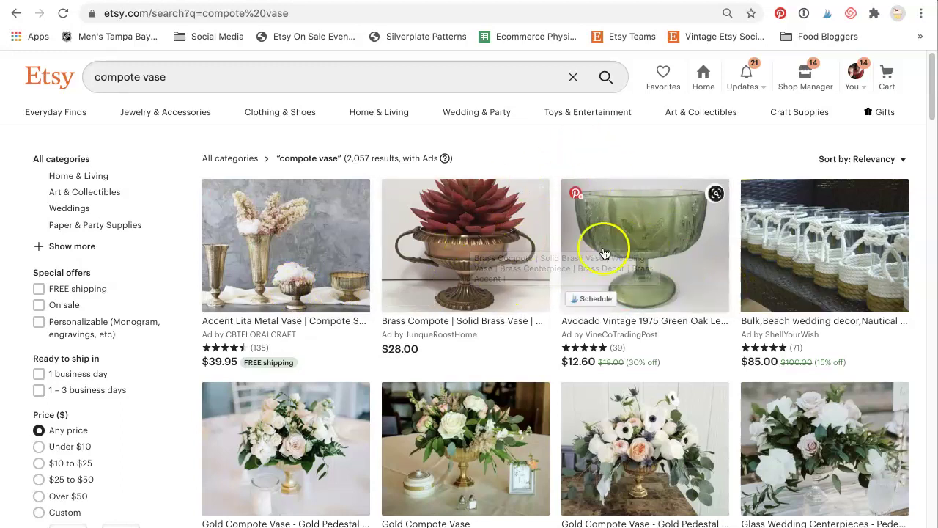
Scroll through the compote vase results and read the Ads explanation
scroll(440, 253, "down", 5)
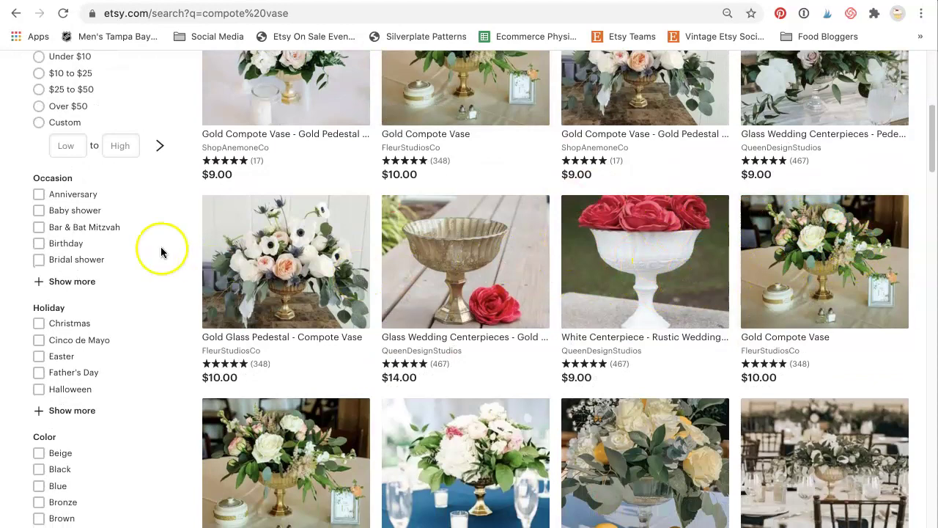
scroll(359, 358, "down", 5)
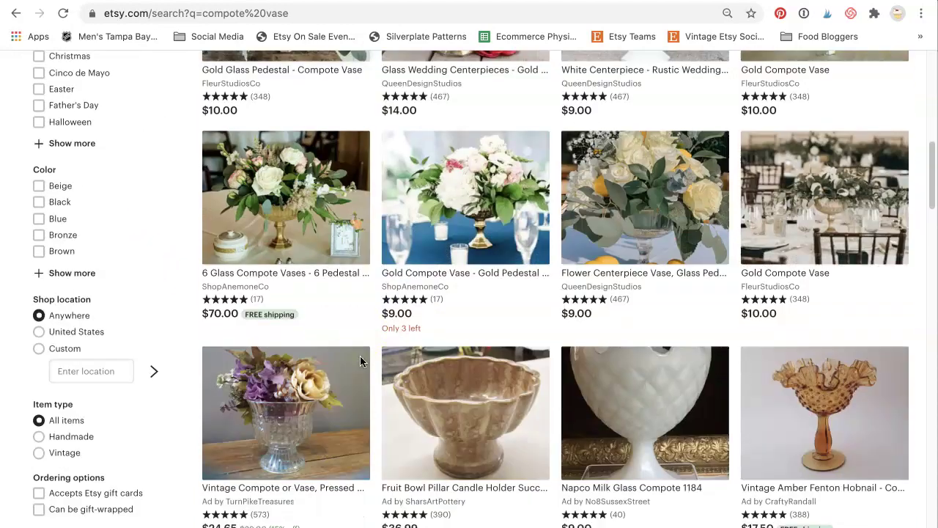
scroll(360, 355, "down", 6)
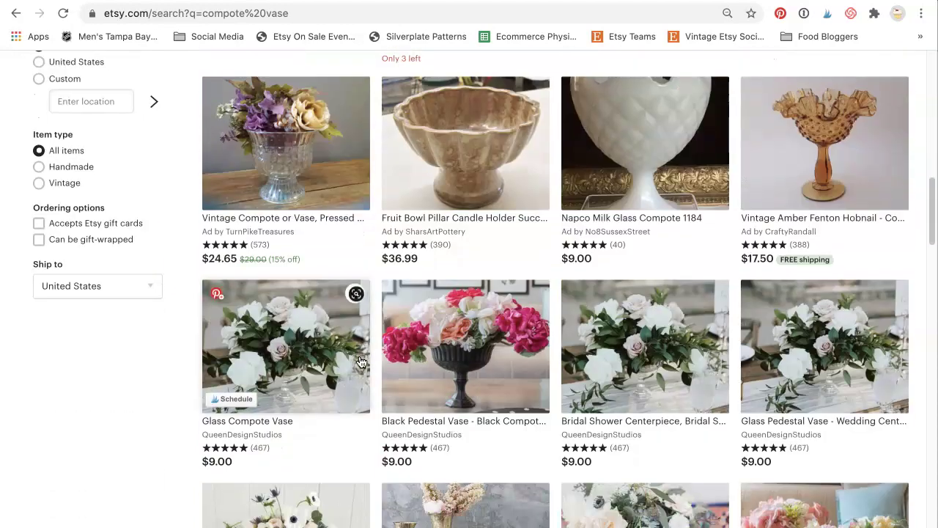
scroll(360, 362, "down", 2)
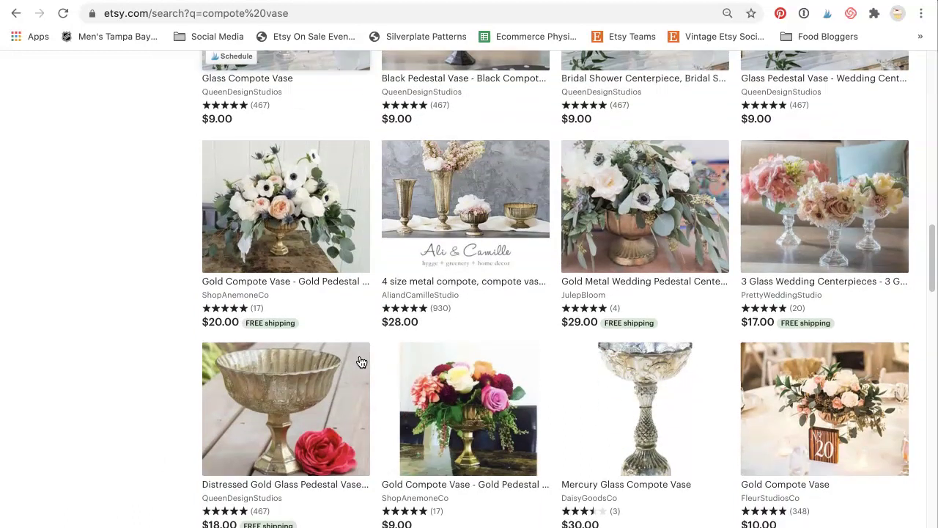
scroll(360, 363, "down", 1)
scroll(359, 319, "down", 3)
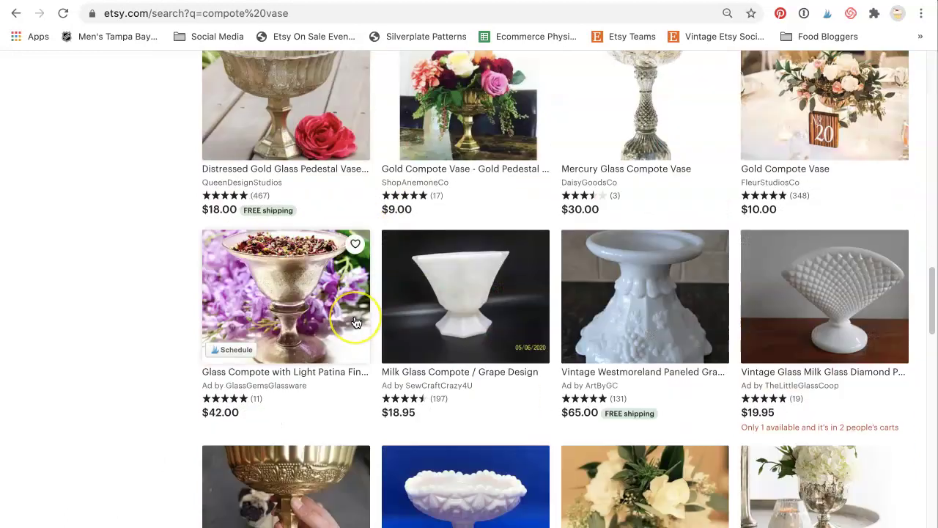
scroll(356, 321, "down", 1)
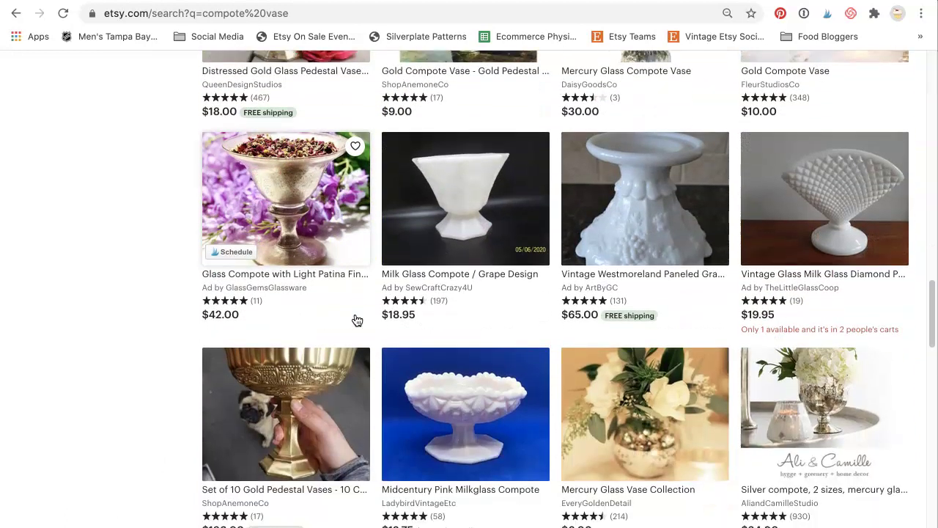
scroll(357, 321, "up", 7)
scroll(357, 320, "up", 10)
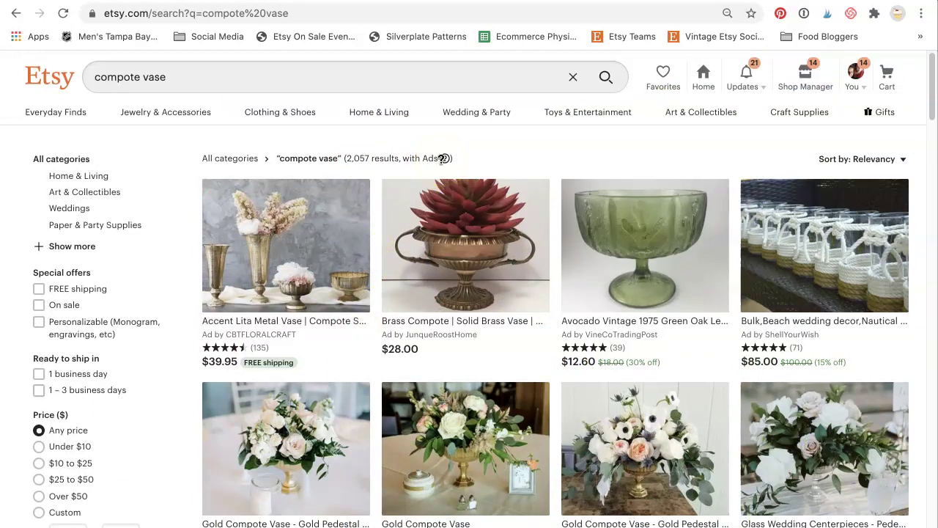
left_click(444, 159)
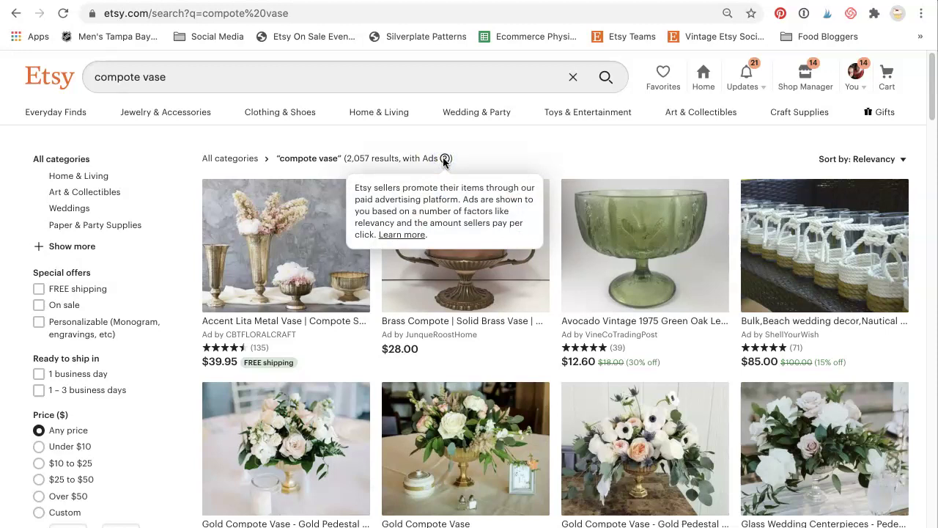
left_click(487, 158)
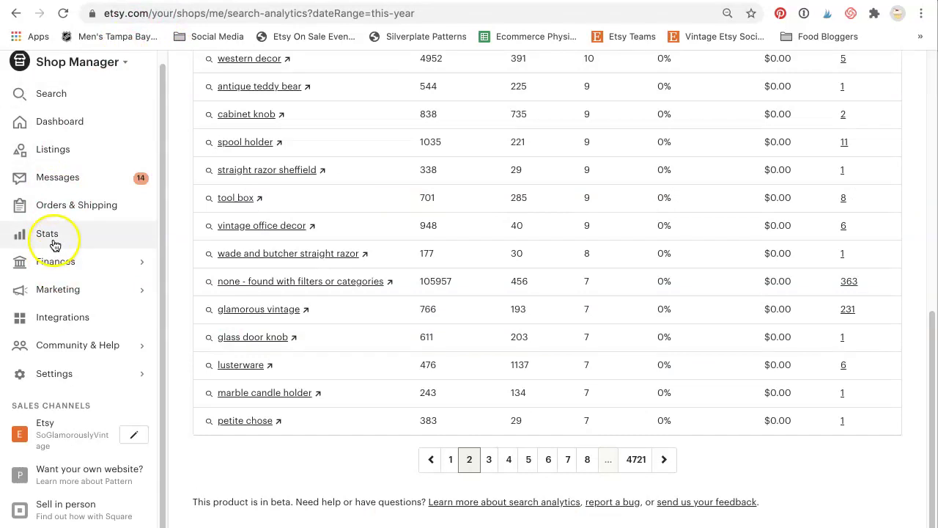
Open Marketing > Etsy Ads and scroll to the stats for individual advertised listings
left_click(51, 291)
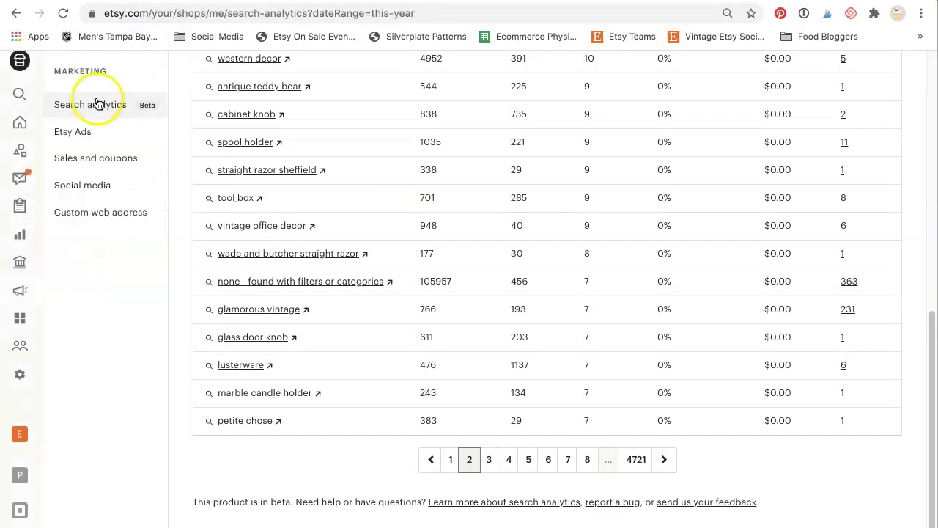
left_click(86, 142)
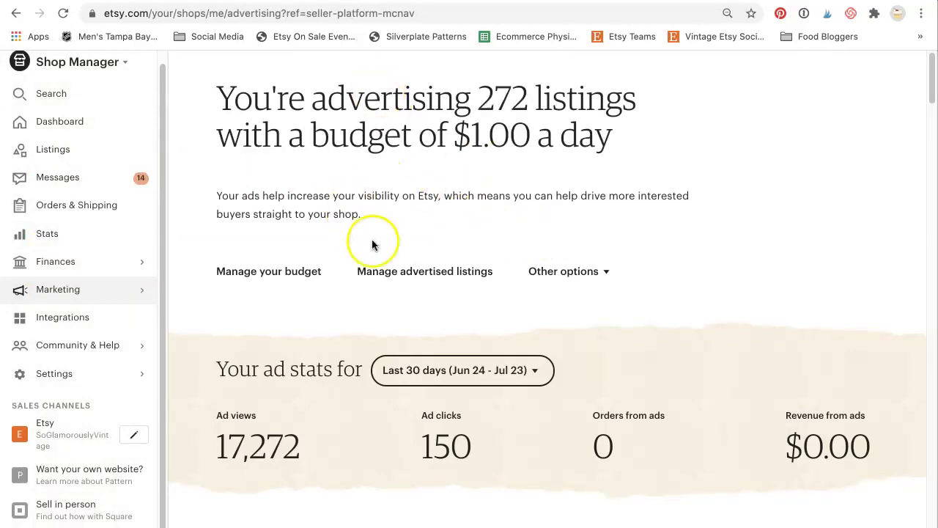
scroll(374, 246, "down", 2)
scroll(375, 249, "up", 2)
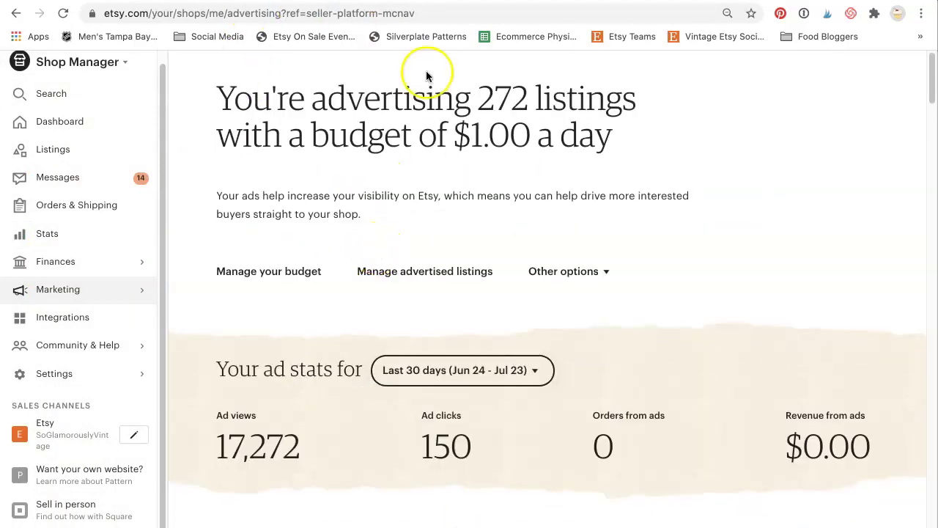
scroll(579, 309, "down", 9)
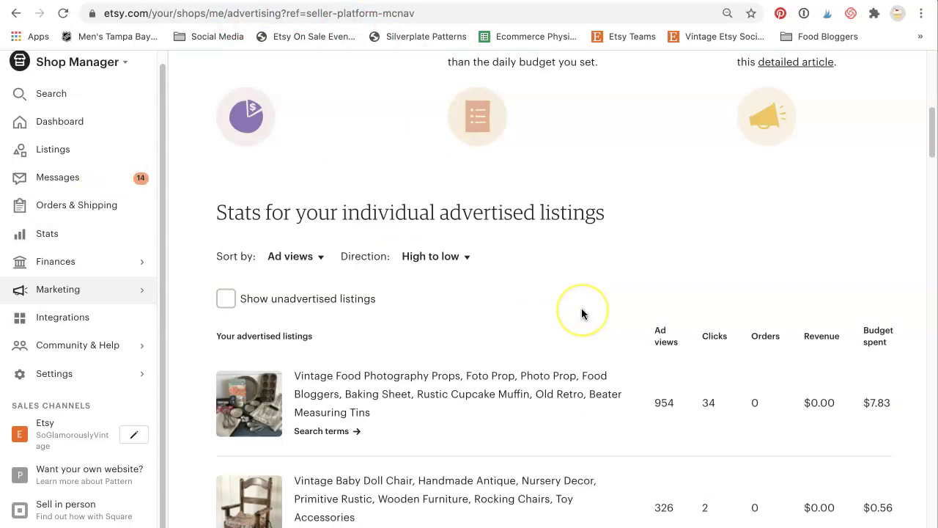
scroll(581, 316, "up", 7)
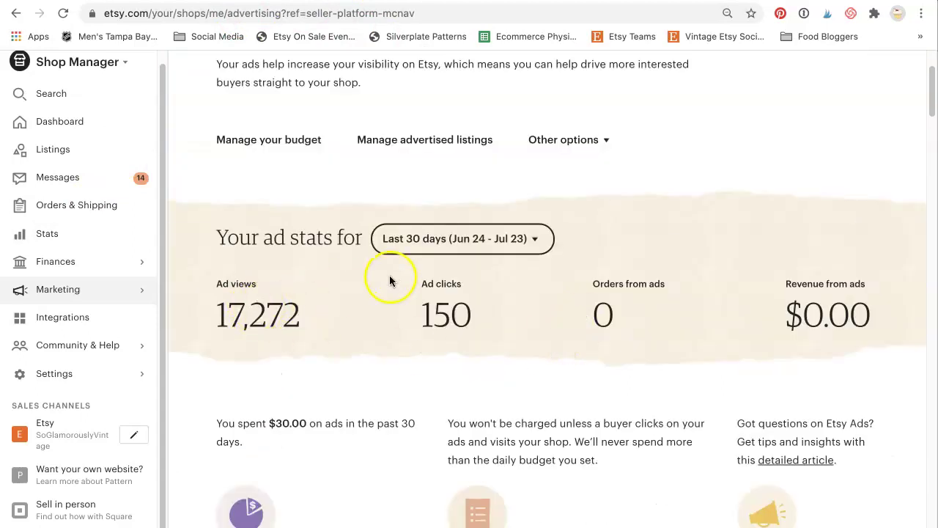
scroll(303, 210, "up", 2)
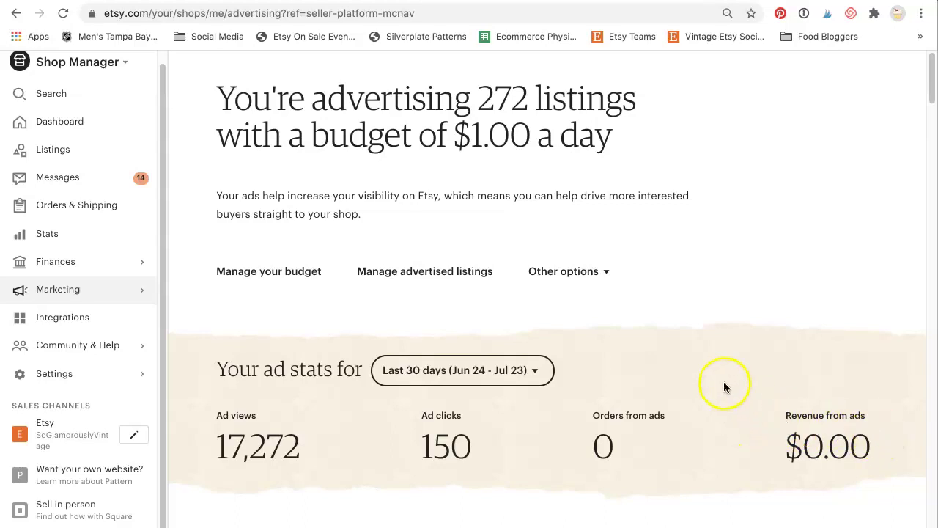
scroll(724, 382, "down", 6)
scroll(725, 380, "up", 4)
scroll(724, 380, "down", 4)
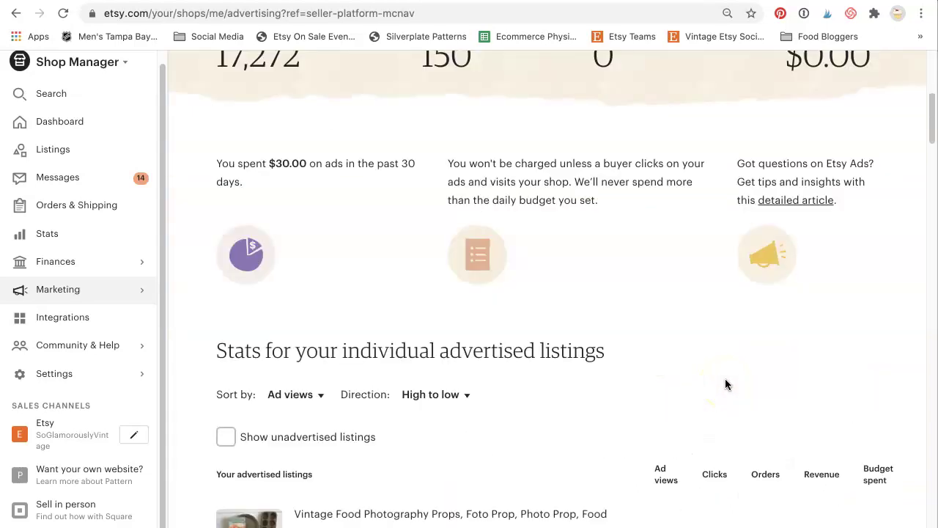
scroll(726, 383, "down", 4)
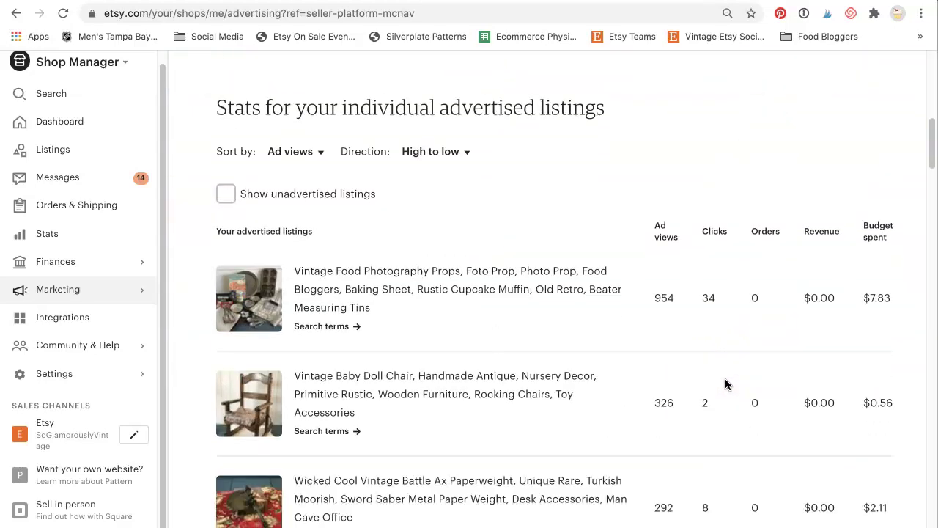
scroll(725, 384, "down", 1)
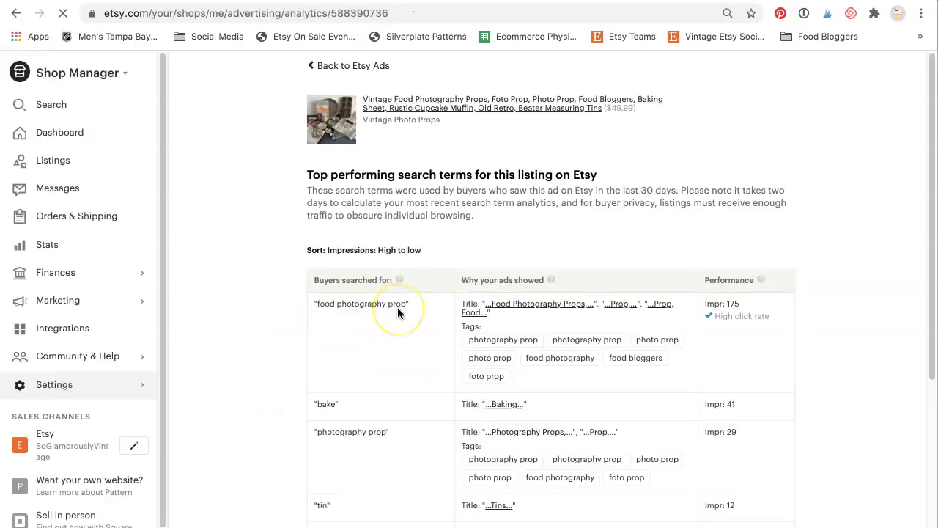
scroll(387, 316, "down", 2)
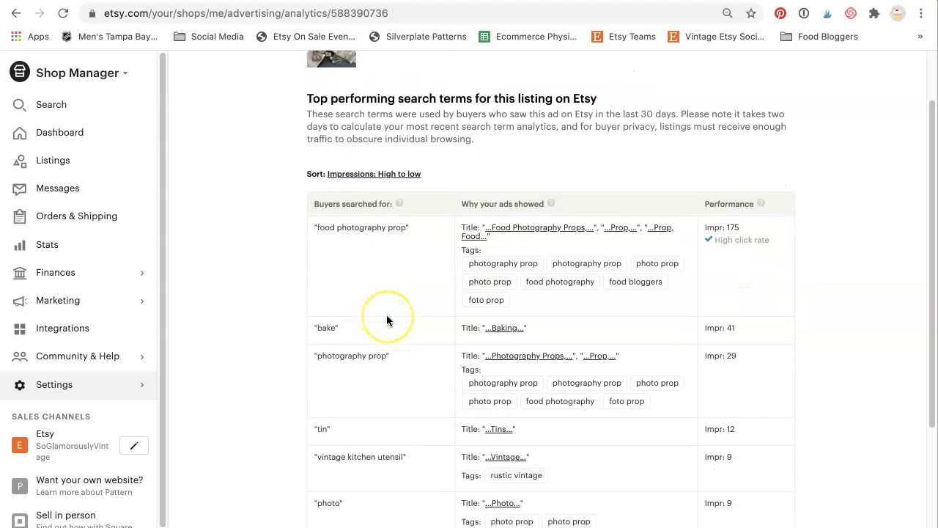
scroll(386, 315, "down", 2)
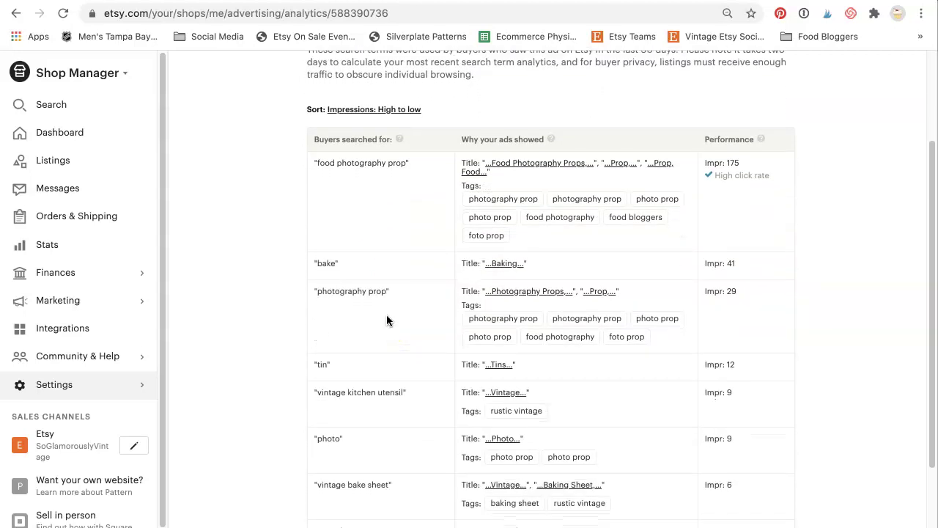
scroll(387, 320, "down", 4)
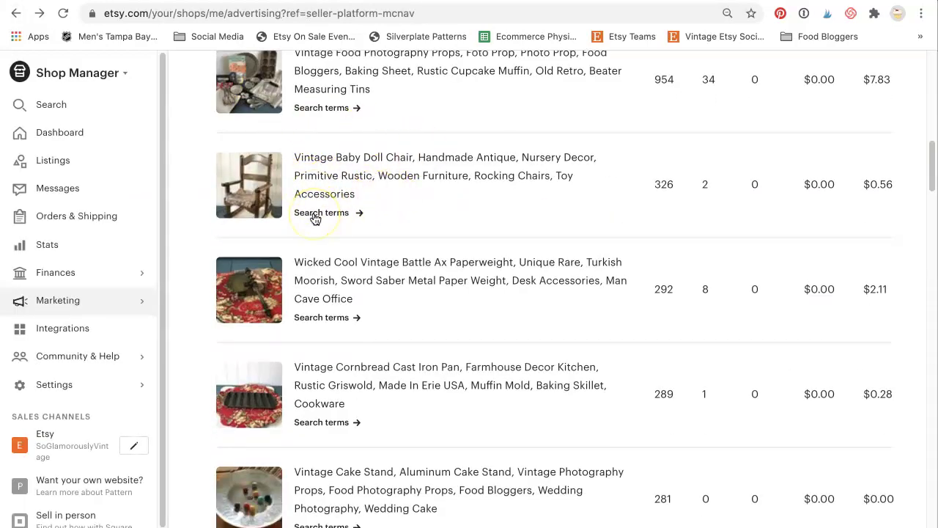
left_click(314, 214)
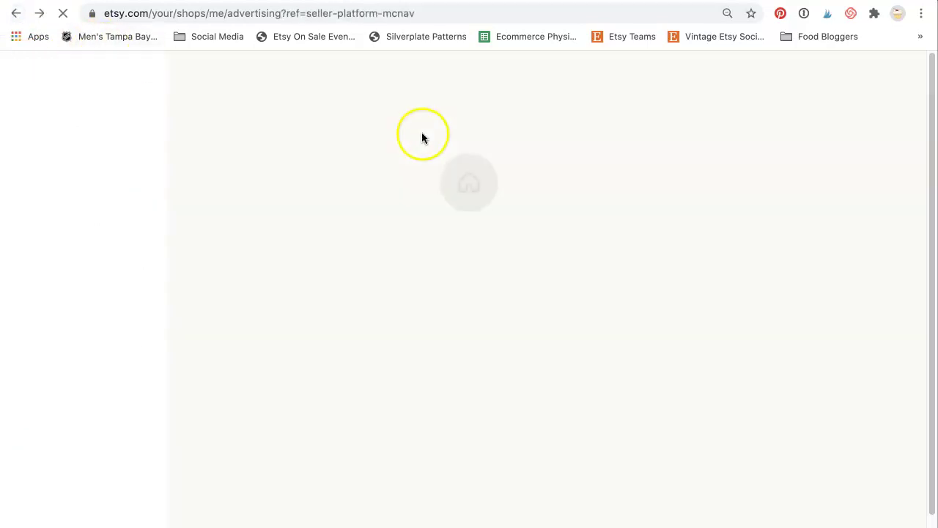
scroll(426, 248, "up", 2)
scroll(426, 246, "down", 9)
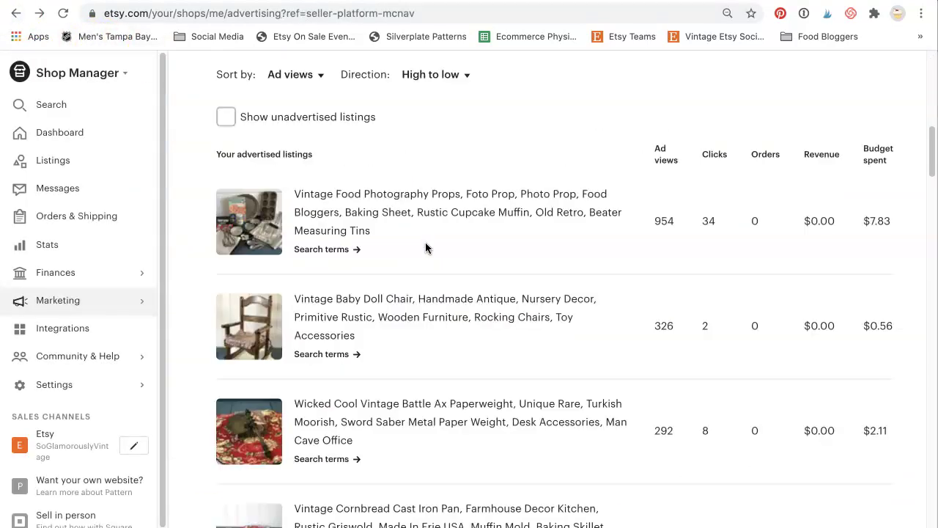
scroll(423, 247, "down", 1)
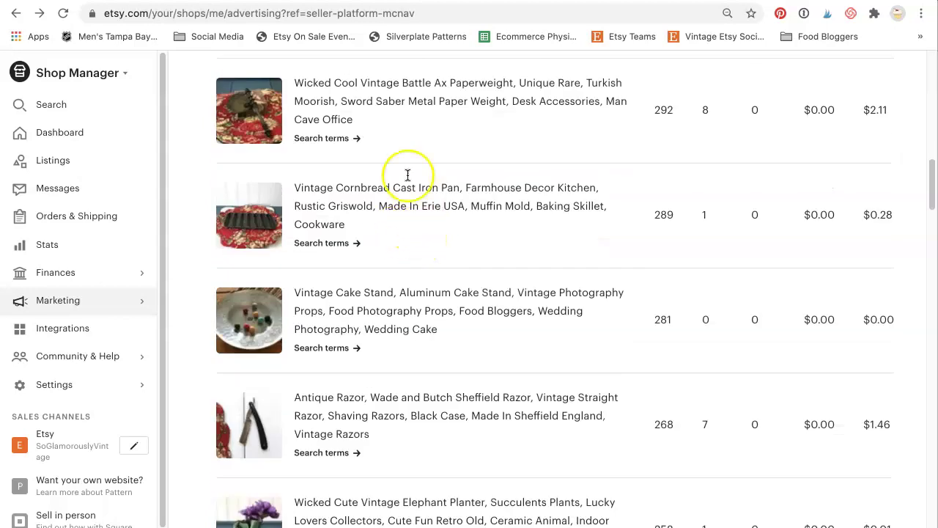
left_click(328, 145)
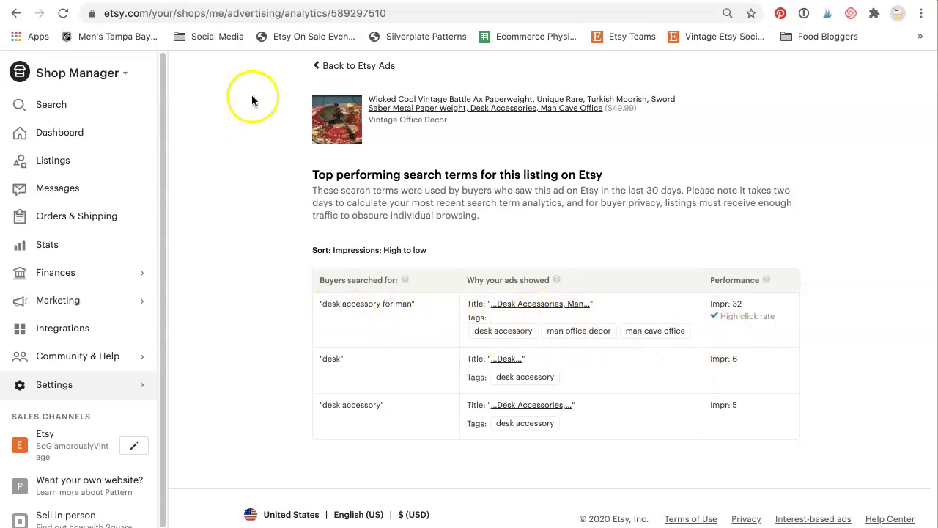
left_click(366, 68)
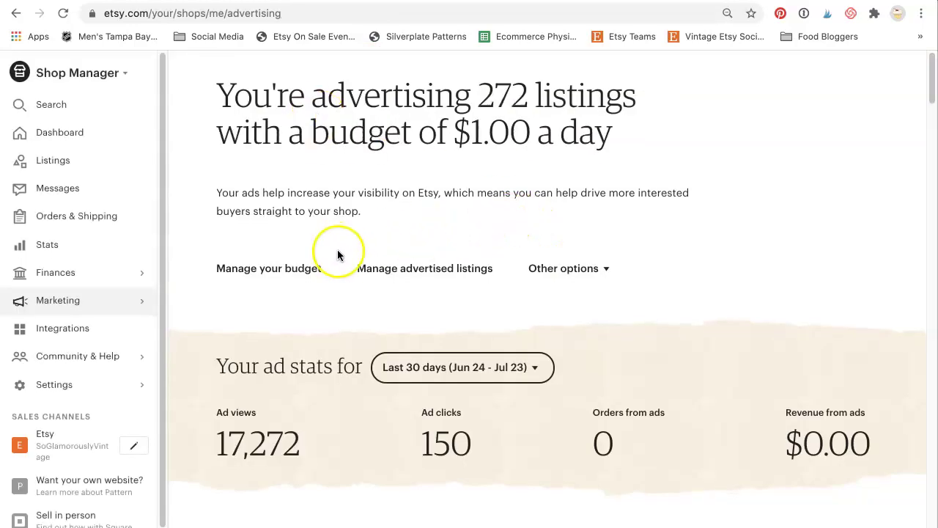
Start editing the daily ad budget, then abandon the change and keep $1.00
scroll(337, 253, "down", 5)
scroll(338, 255, "up", 10)
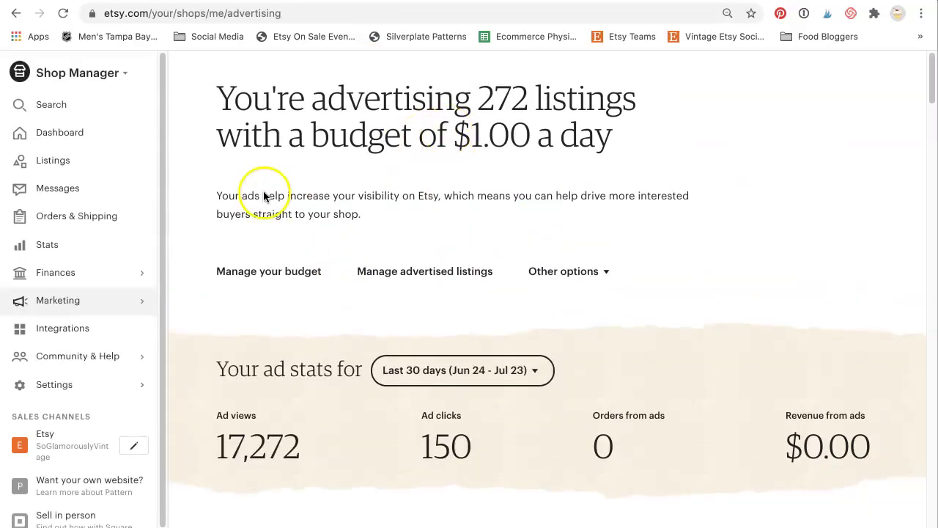
left_click(268, 270)
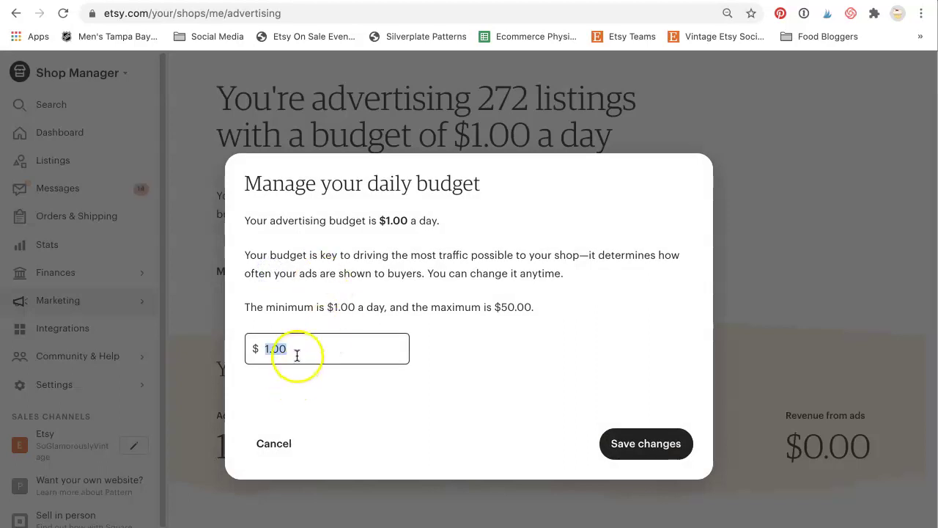
type("0.")
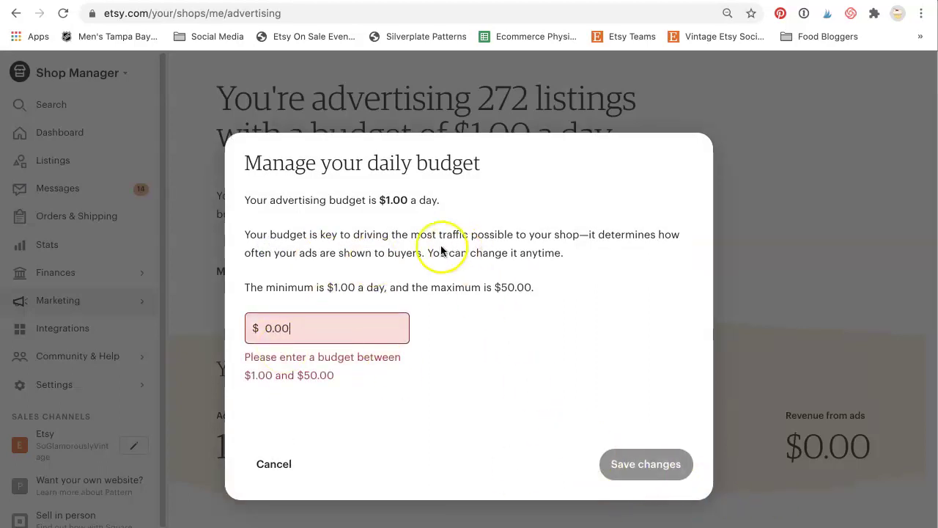
left_click(275, 466)
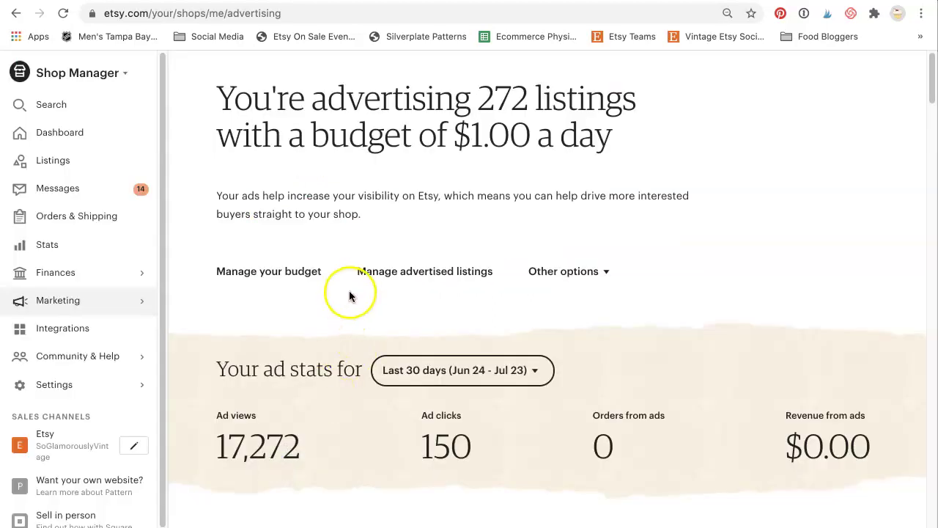
Turn off the Etsy Ads campaign from Other options and dismiss the notice
left_click(580, 276)
left_click(563, 333)
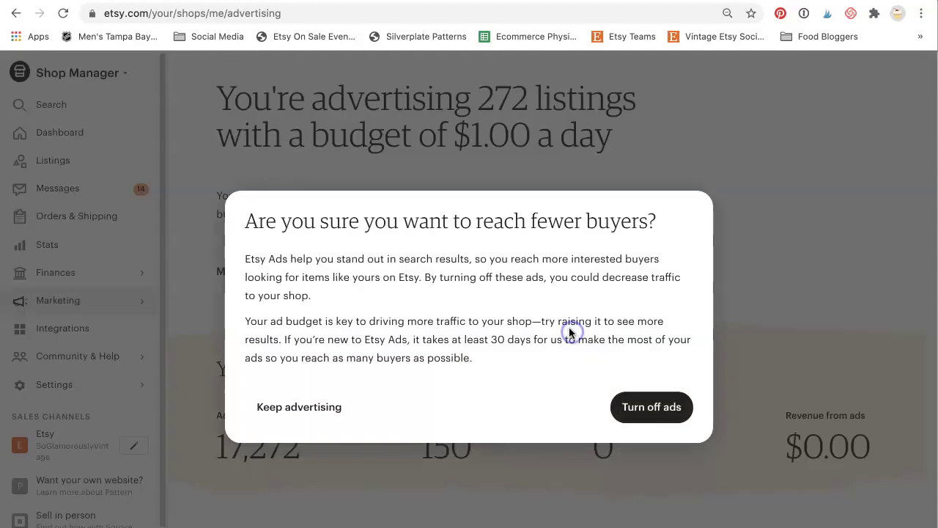
left_click(664, 462)
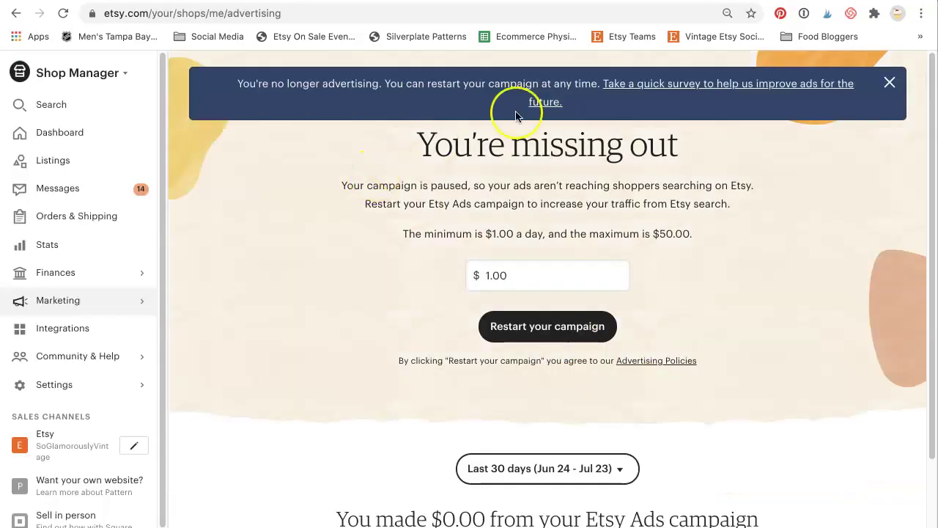
left_click(890, 83)
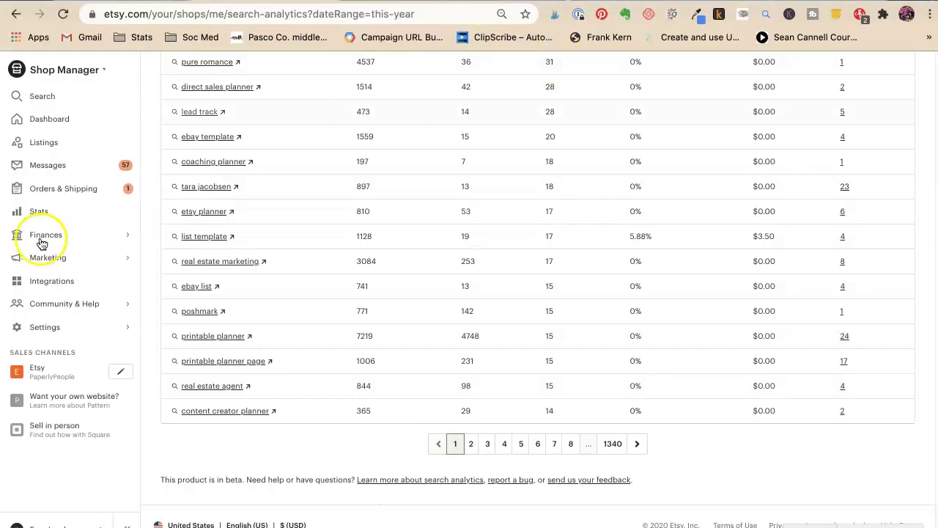
Open Marketing > Etsy Ads with ad stats set to the last 30 days
scroll(173, 233, "up", 5)
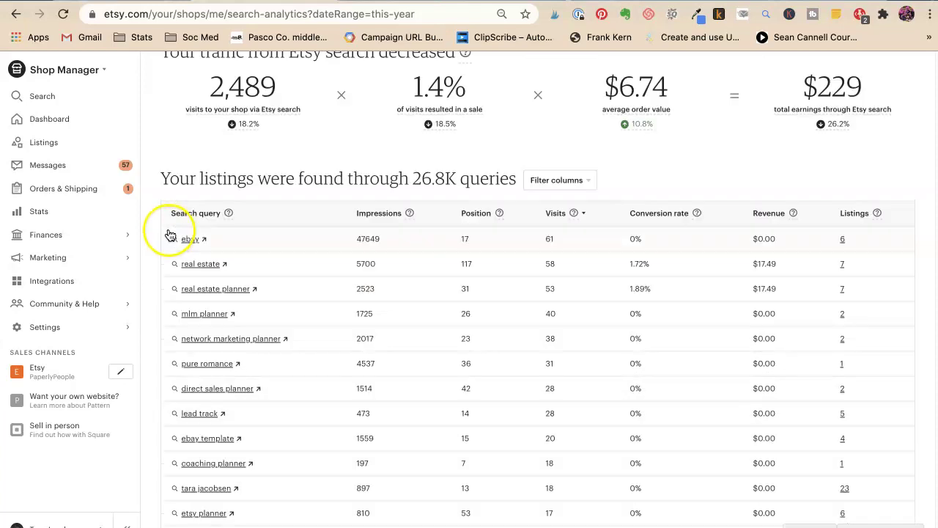
scroll(176, 229, "up", 2)
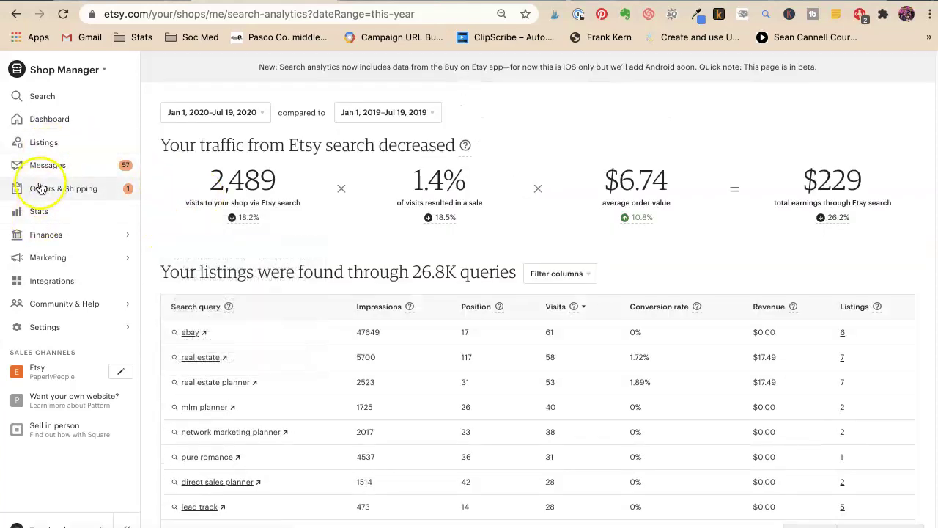
left_click(45, 259)
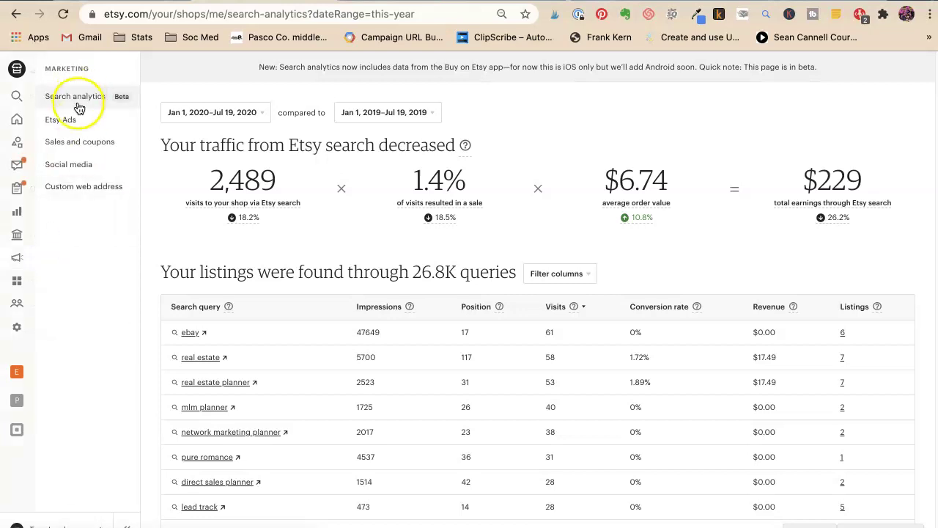
left_click(62, 120)
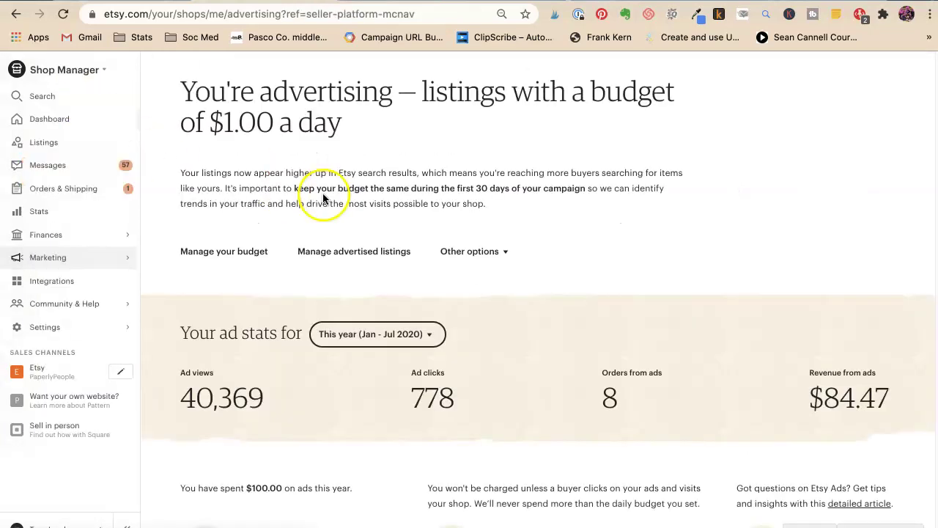
scroll(441, 220, "down", 3)
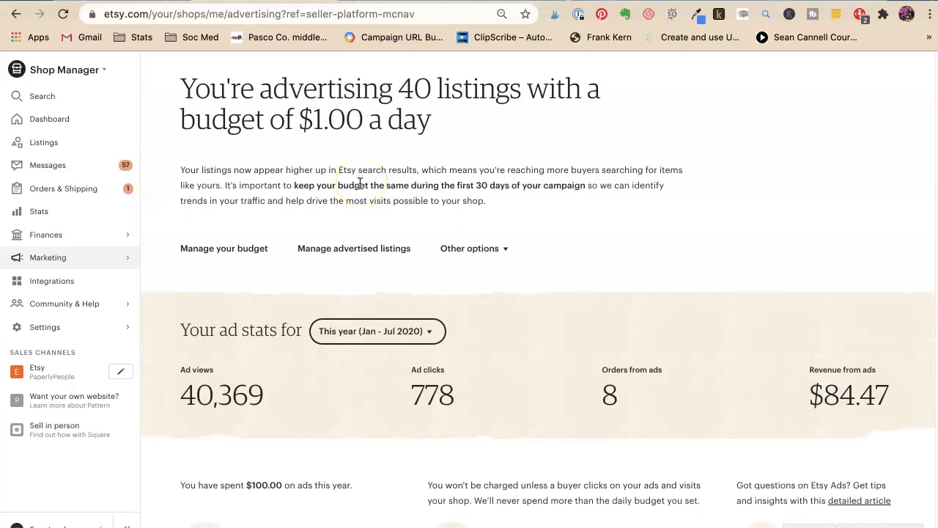
scroll(396, 293, "down", 1)
left_click(421, 320)
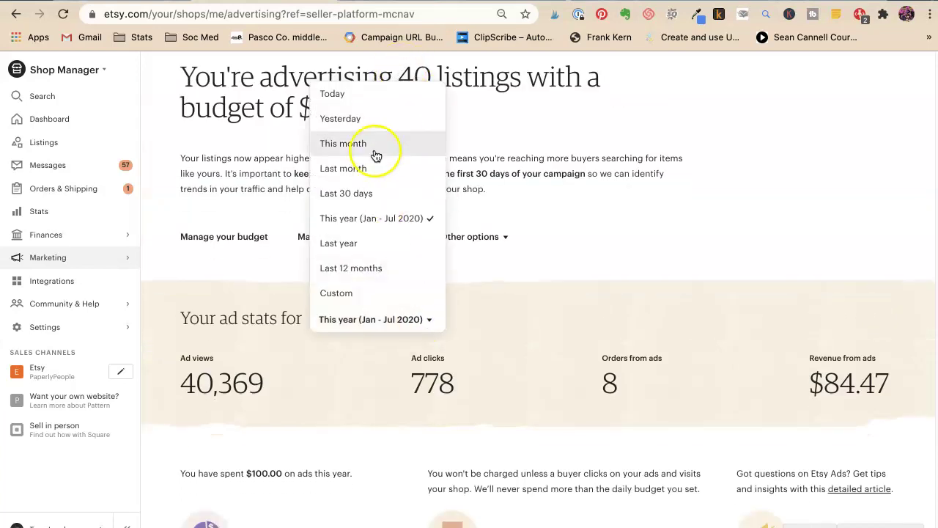
left_click(361, 203)
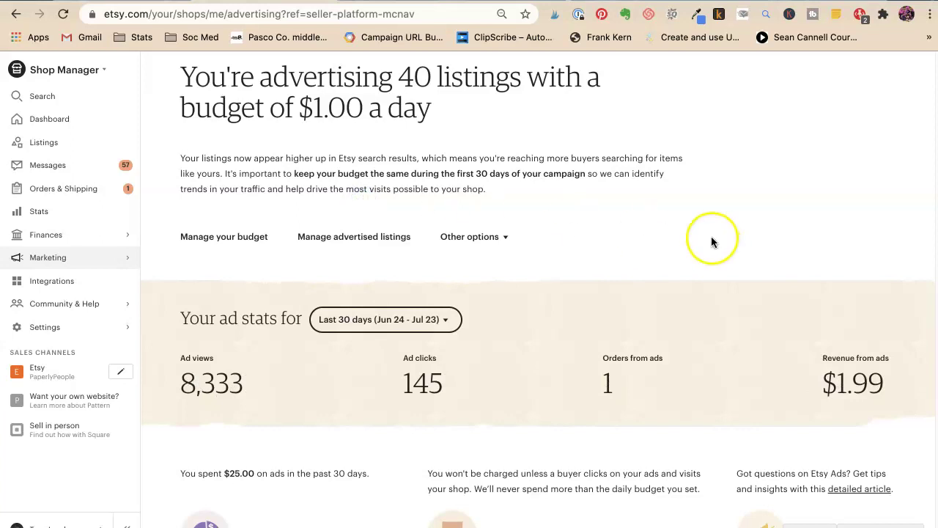
Scroll down to the advertised listings table
scroll(705, 242, "down", 2)
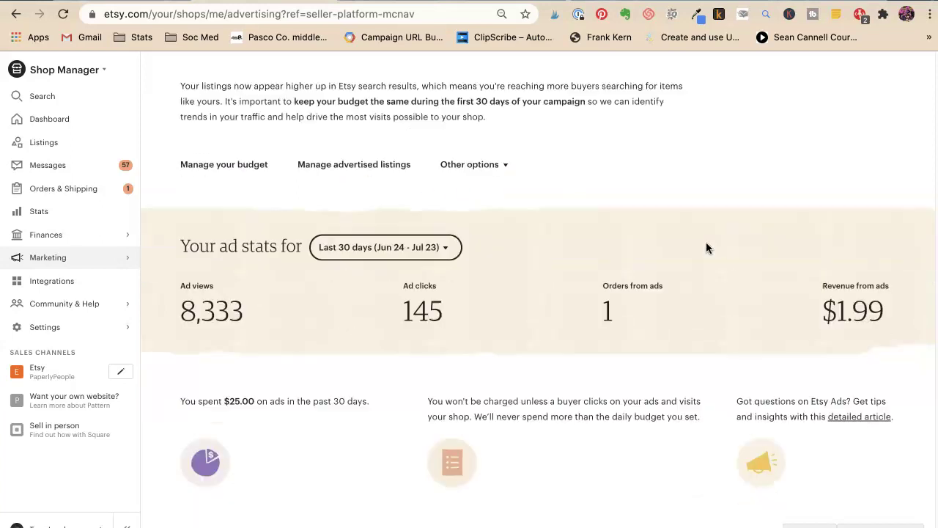
scroll(470, 316, "down", 3)
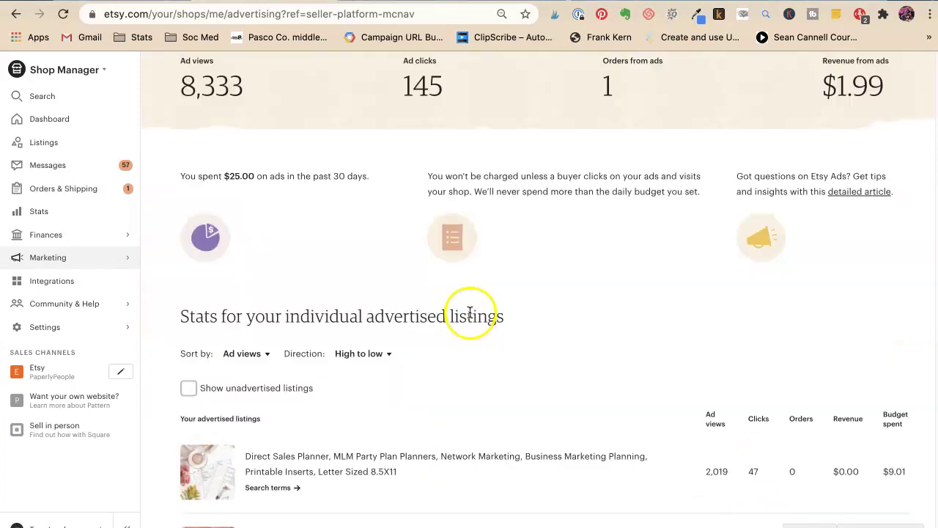
scroll(293, 270, "down", 2)
scroll(295, 269, "down", 3)
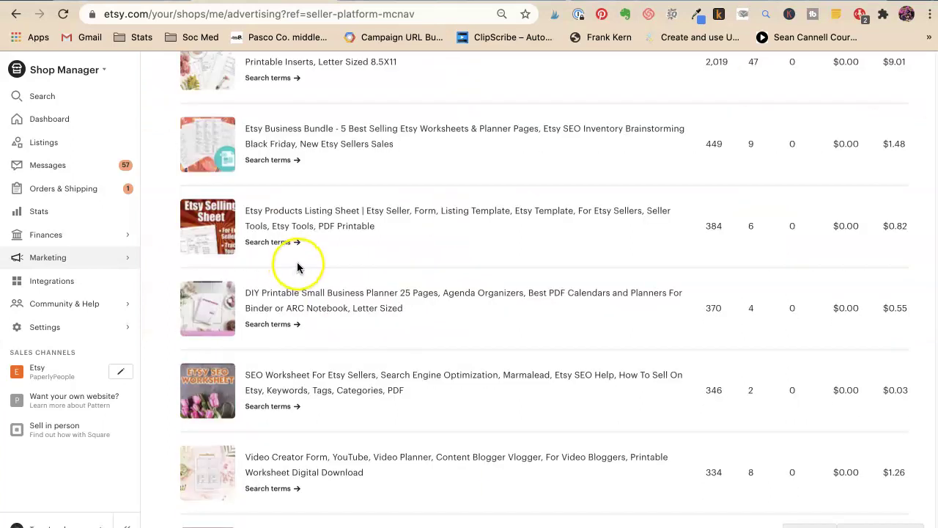
scroll(296, 268, "down", 15)
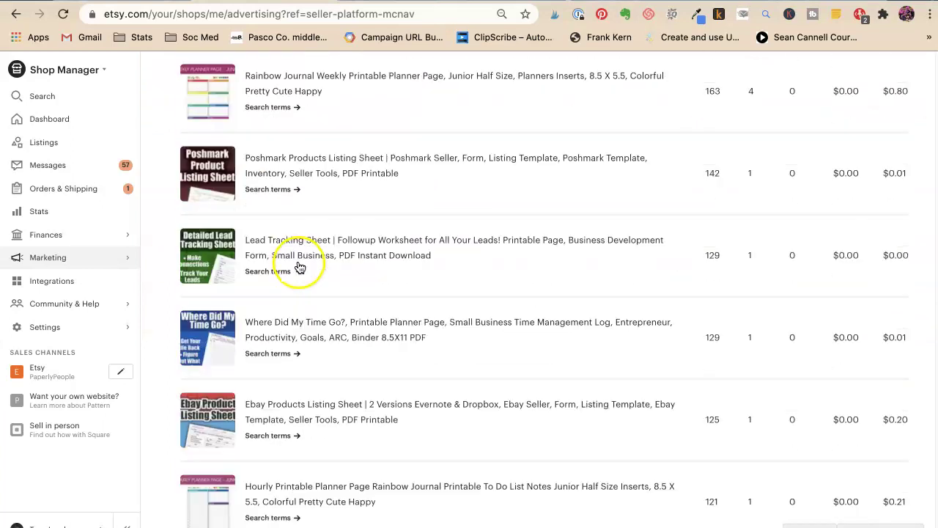
scroll(300, 269, "up", 20)
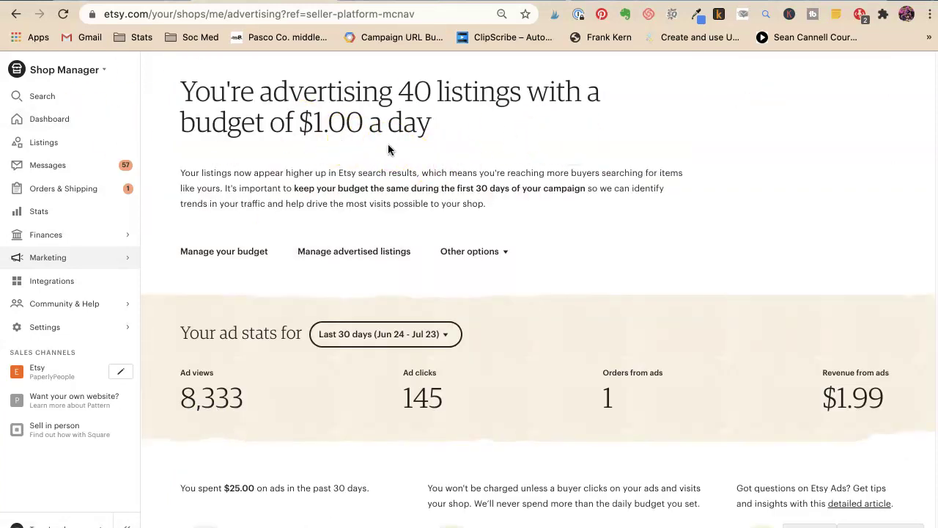
scroll(352, 199, "down", 10)
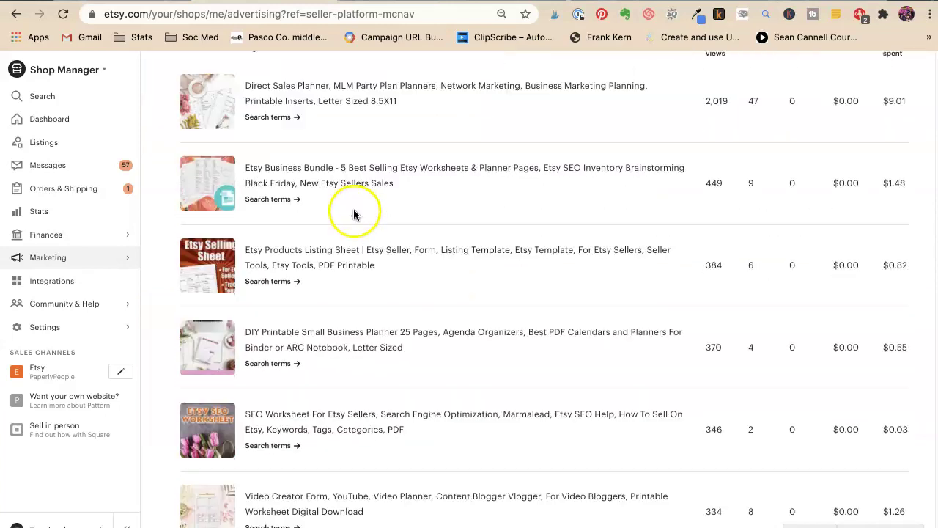
scroll(356, 210, "up", 1)
Open the Direct Sales Planner's search-terms report and scroll down through its analytics table
left_click(273, 140)
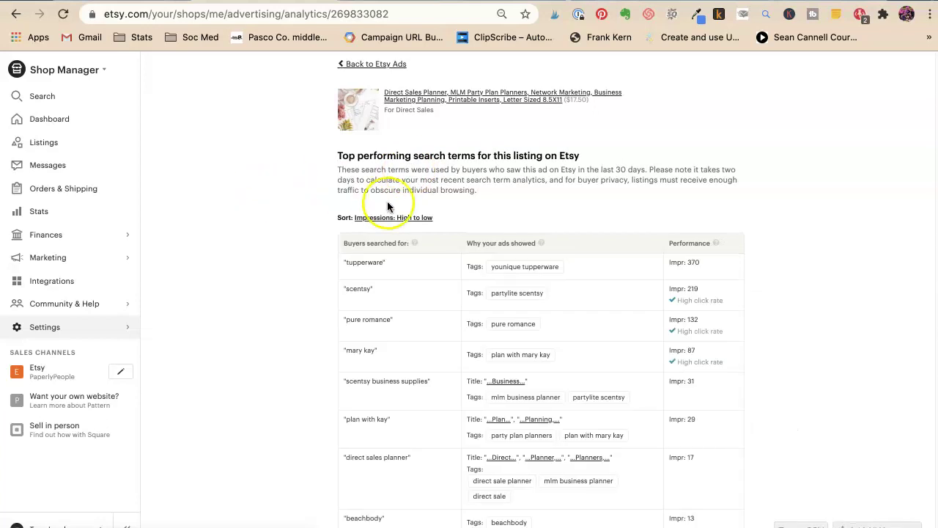
scroll(279, 236, "down", 2)
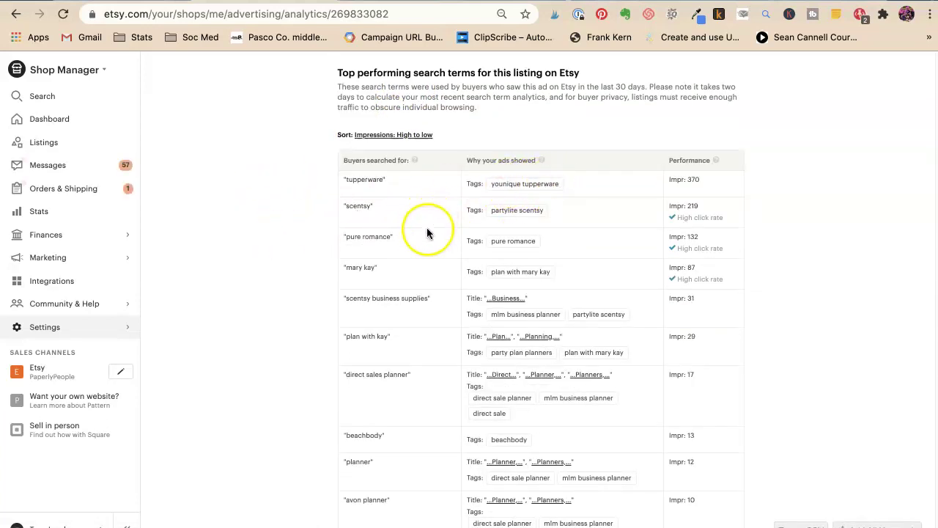
scroll(429, 230, "down", 1)
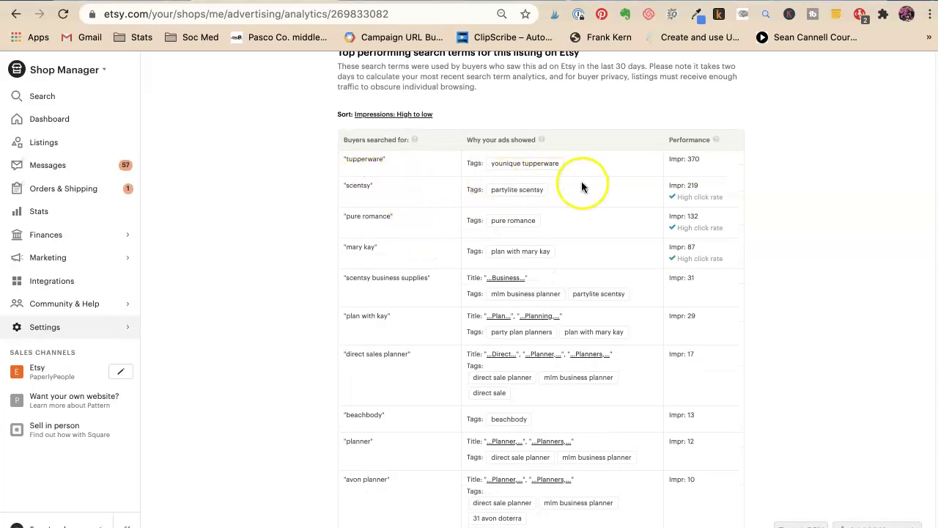
scroll(407, 220, "down", 3)
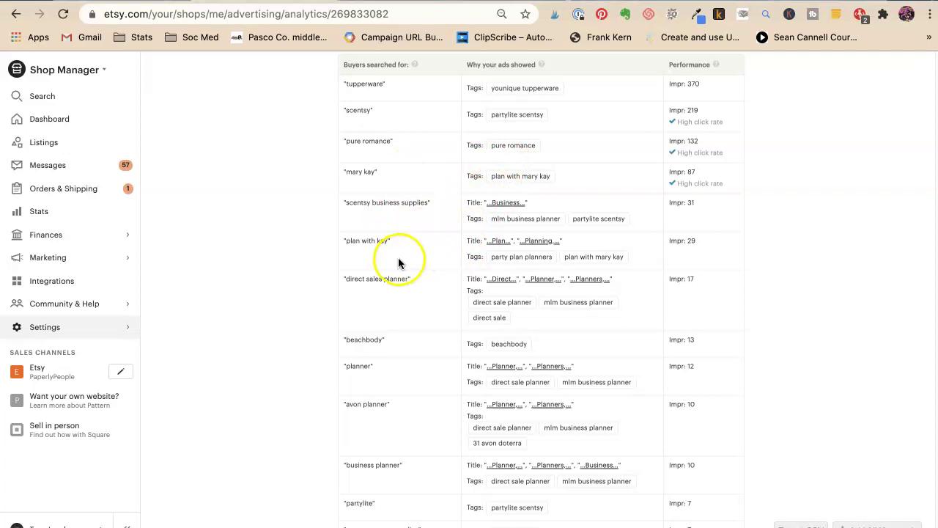
scroll(394, 262, "down", 1)
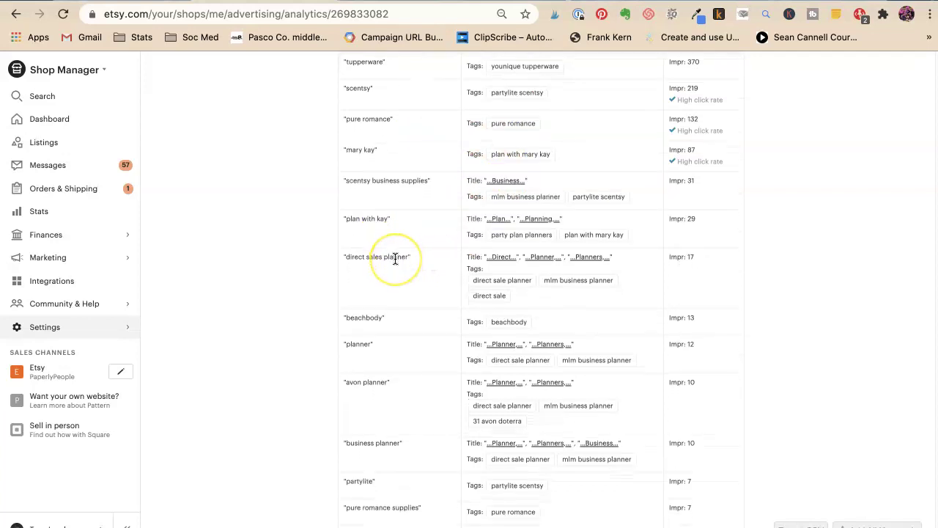
scroll(395, 258, "down", 1)
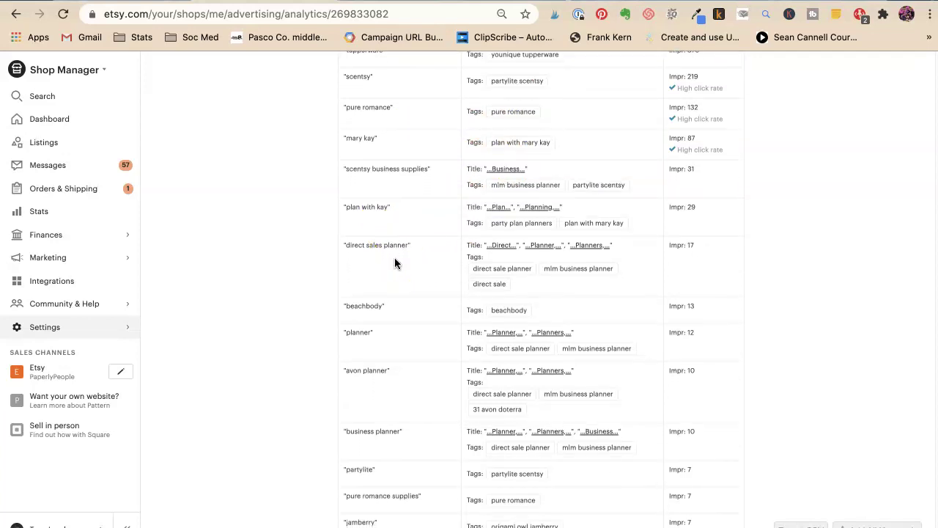
scroll(395, 258, "down", 1)
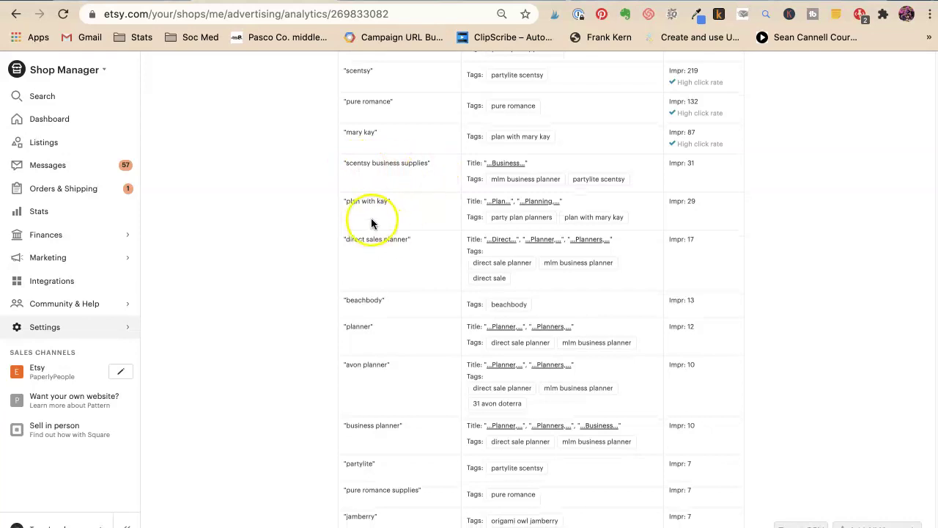
scroll(364, 262, "down", 2)
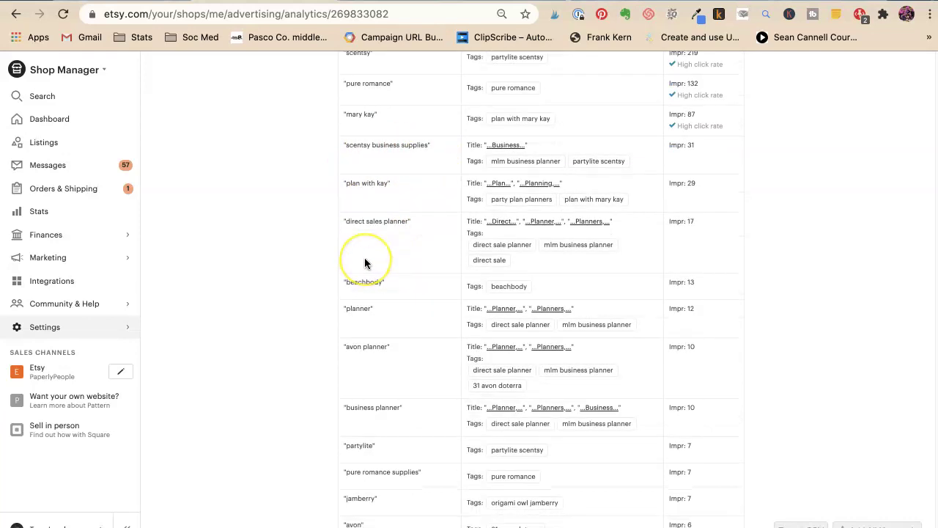
scroll(365, 262, "down", 1)
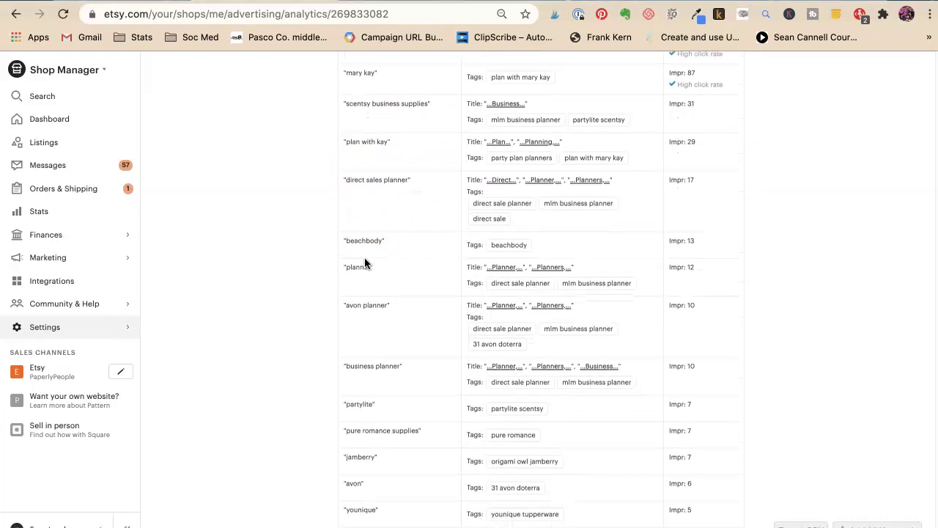
scroll(373, 269, "down", 5)
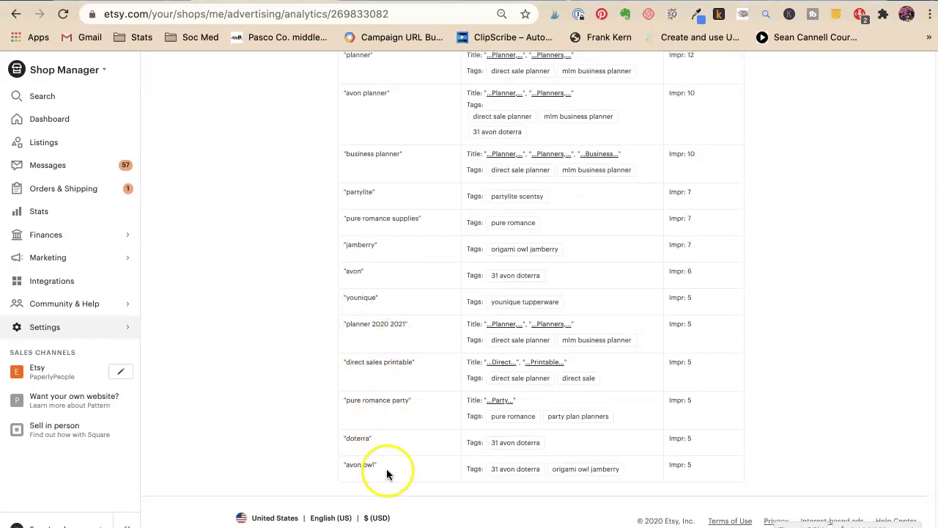
Highlight the top performing search terms heading, then clear the selection
scroll(419, 235, "up", 10)
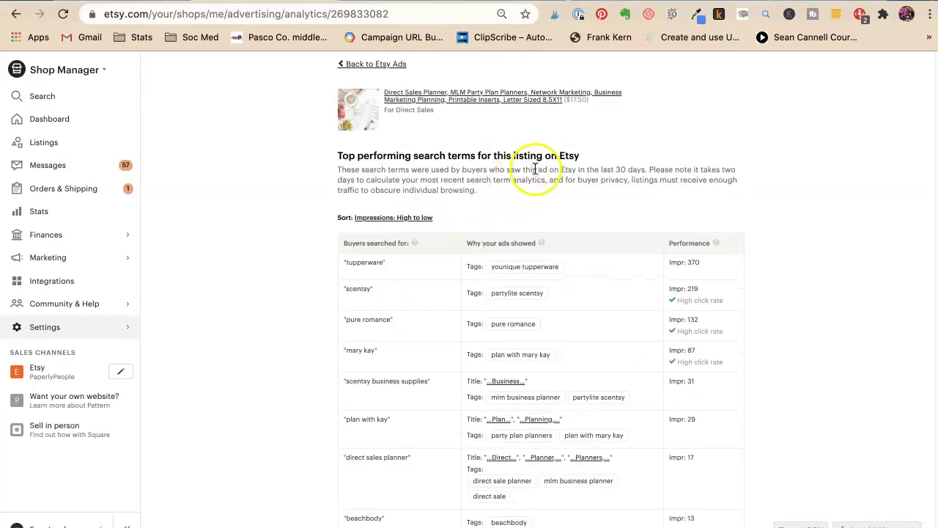
left_click(588, 158)
left_click_drag(588, 159, 306, 158)
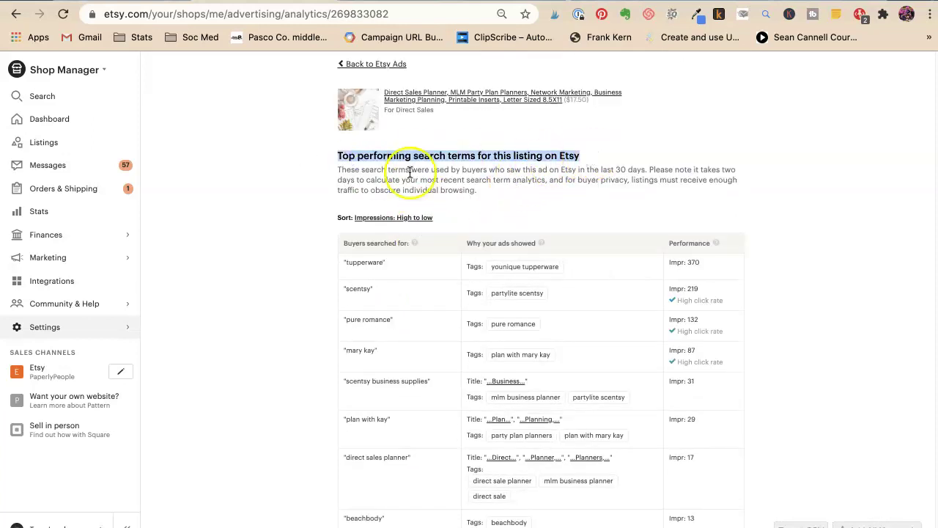
left_click(442, 177)
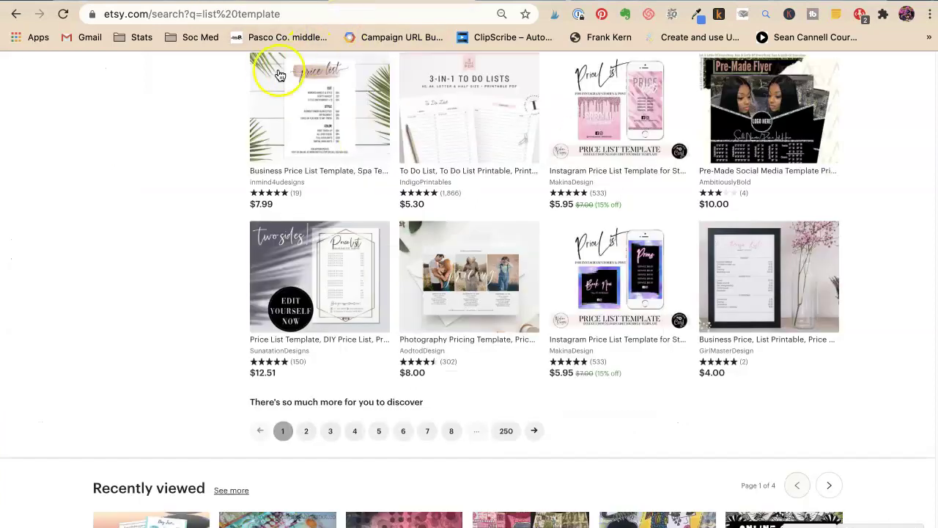
scroll(245, 88, "up", 15)
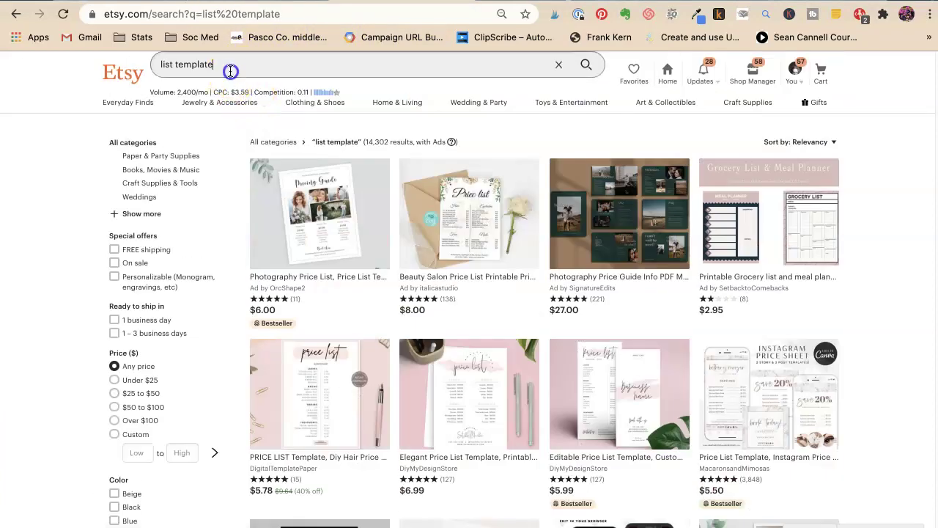
Search Etsy for 'passion parties planner'
left_click(228, 65)
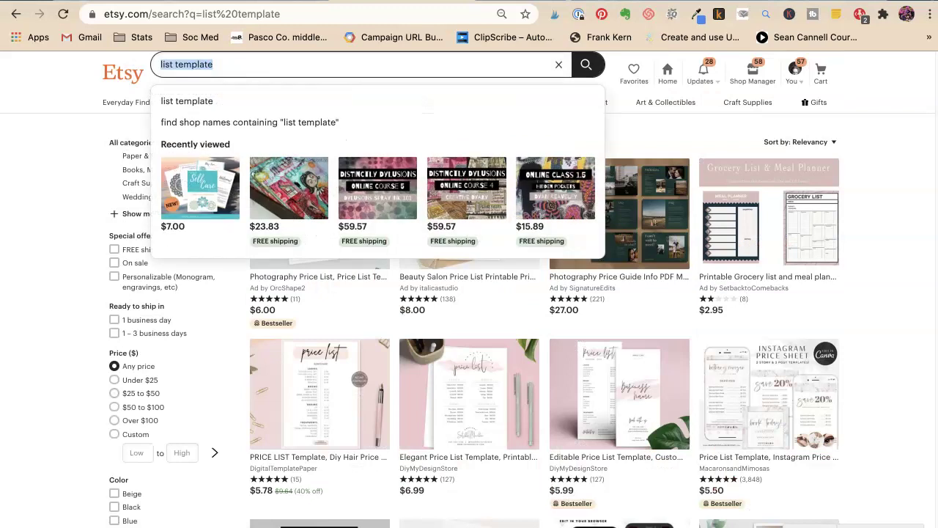
type("passion p")
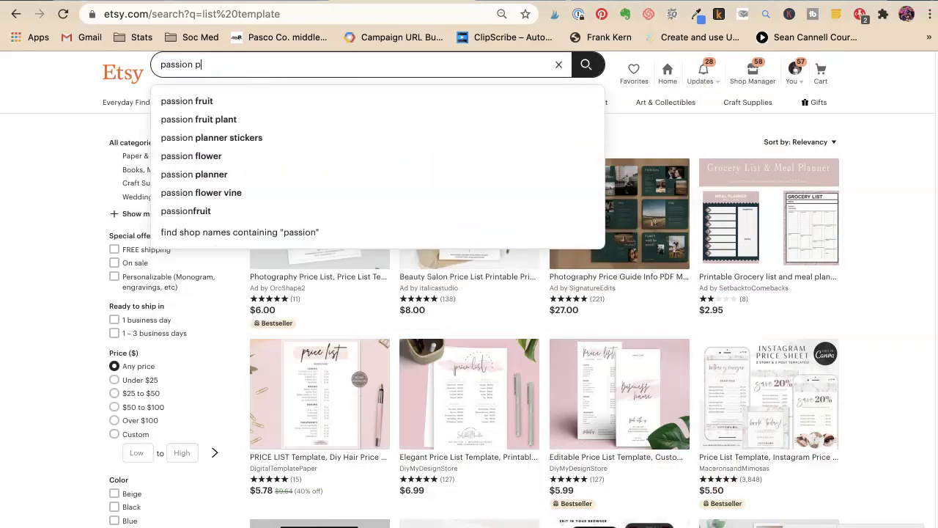
type("arties planner")
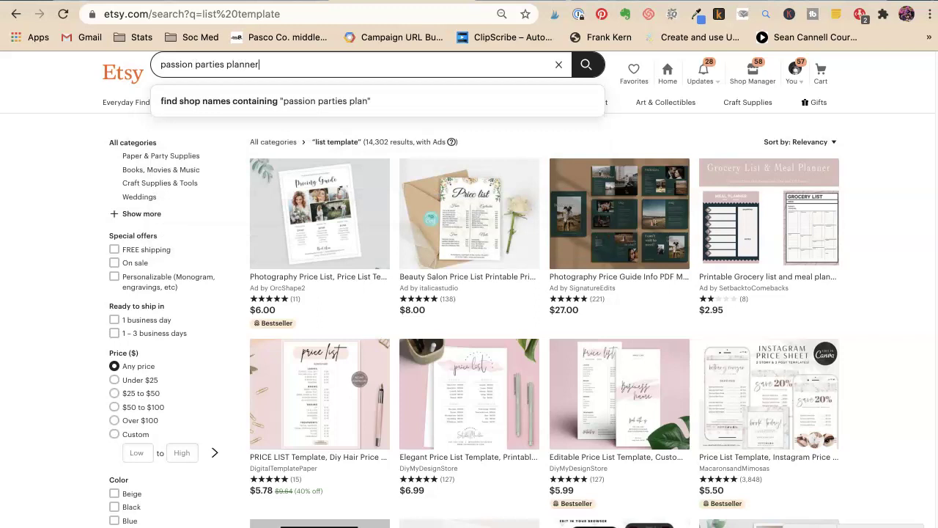
key("Return")
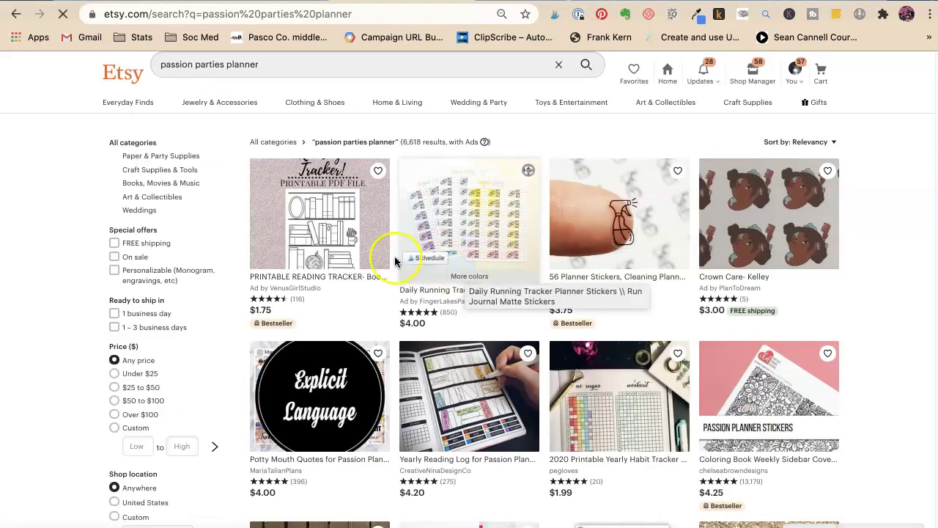
Scroll through the 6,618 passion parties planner search results
scroll(394, 265, "down", 4)
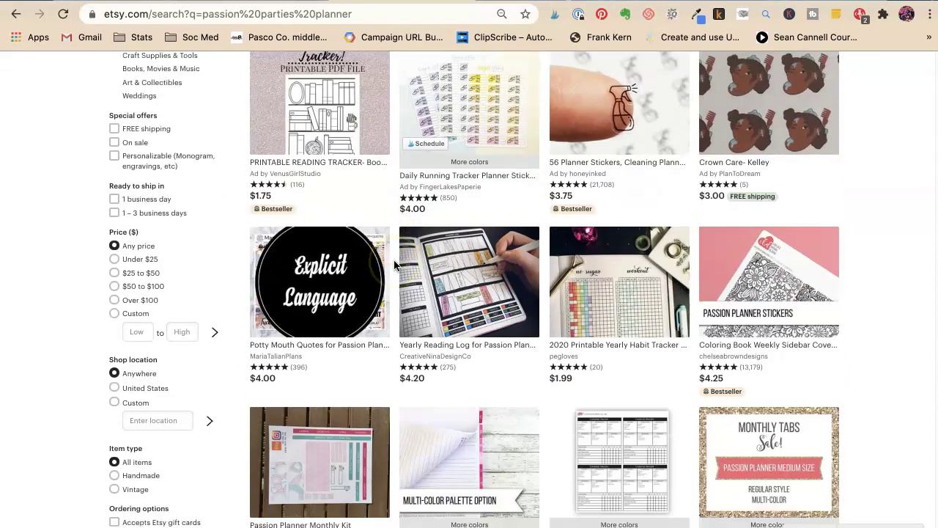
scroll(394, 265, "down", 2)
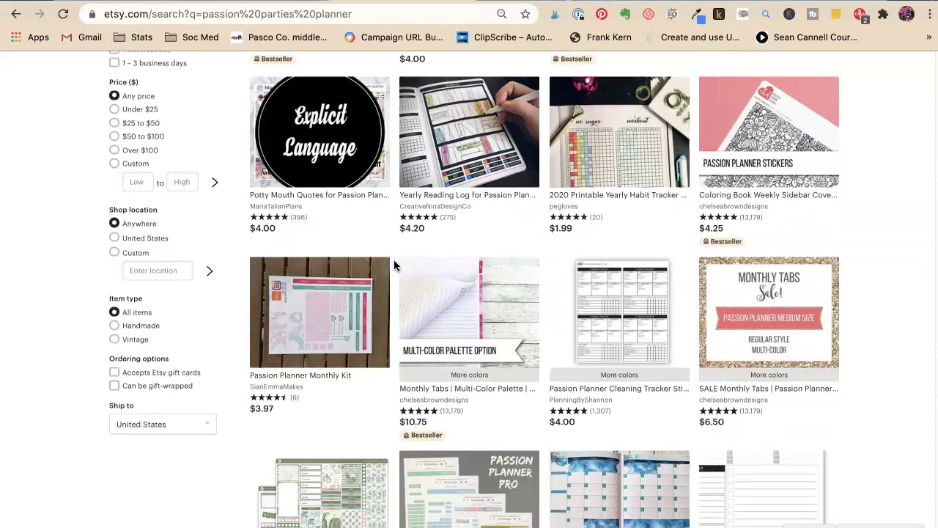
scroll(394, 265, "down", 3)
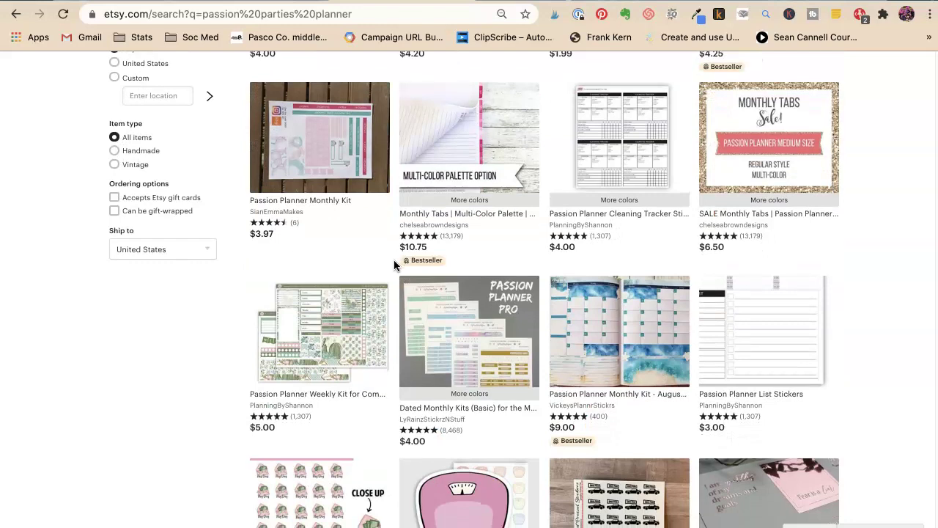
scroll(394, 266, "down", 3)
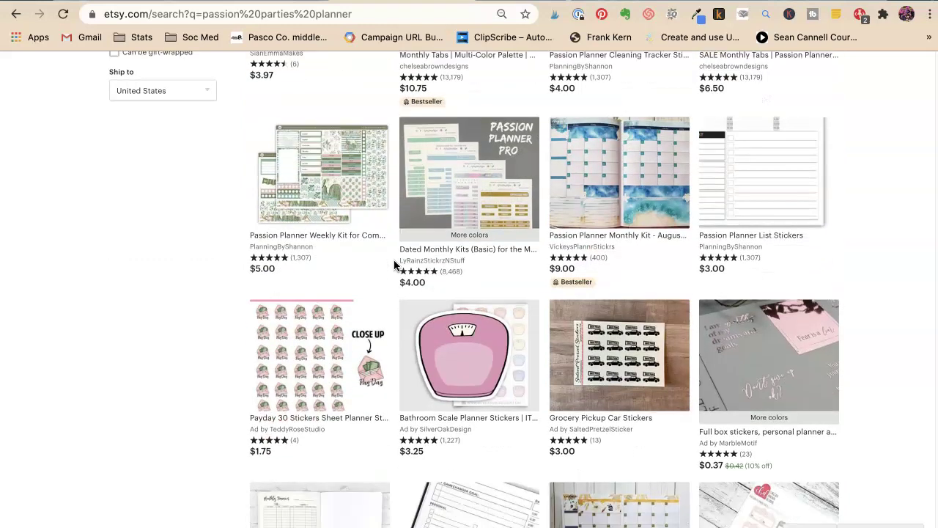
left_click(472, 181)
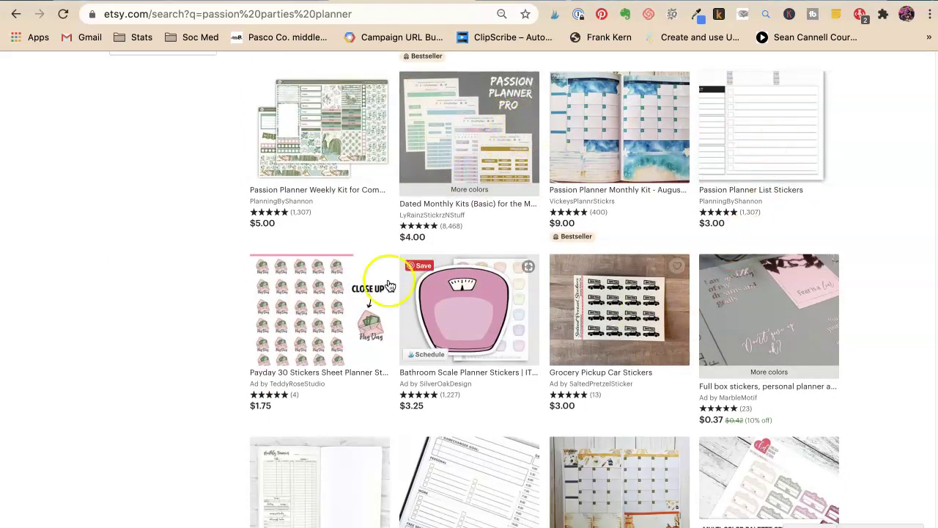
scroll(523, 370, "down", 3)
scroll(524, 370, "down", 6)
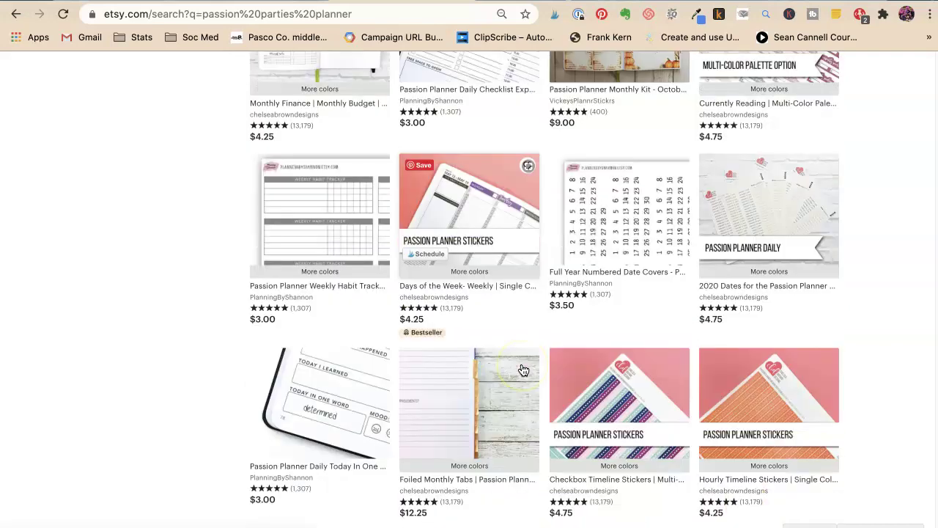
scroll(524, 369, "down", 7)
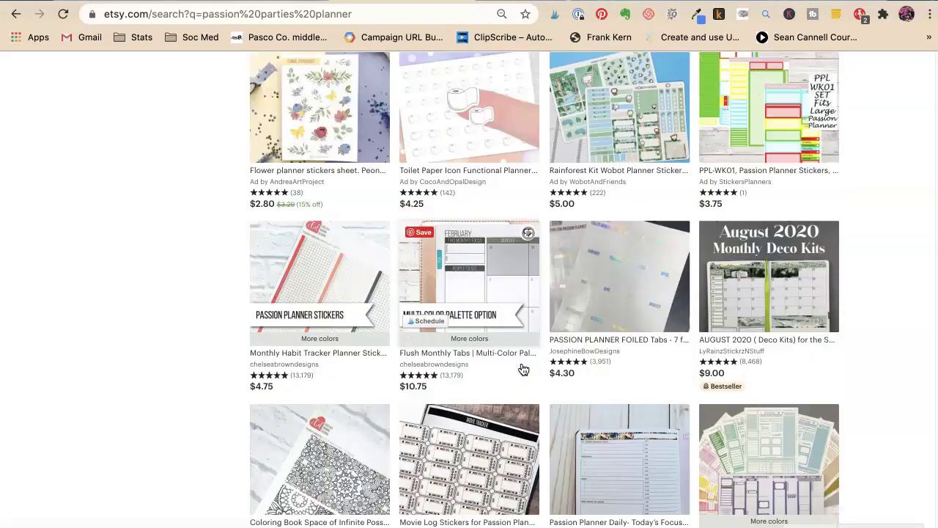
scroll(524, 370, "down", 9)
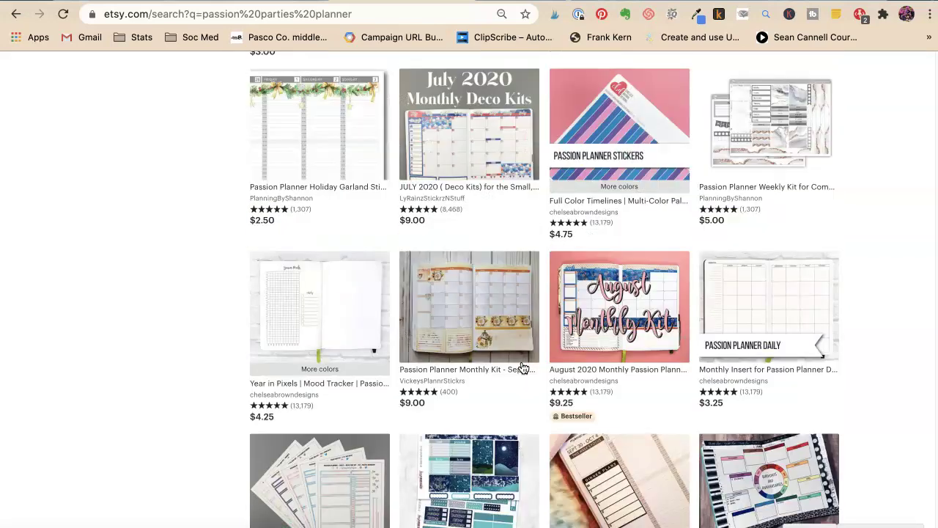
scroll(522, 388, "up", 20)
scroll(520, 400, "up", 1)
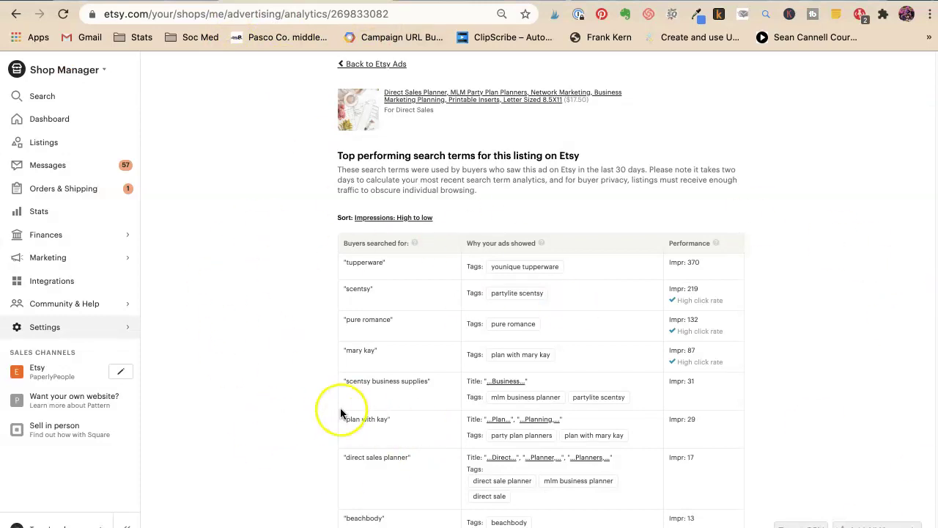
Load etsy.com from the address bar and go to the Shop Manager dashboard
scroll(340, 408, "down", 10)
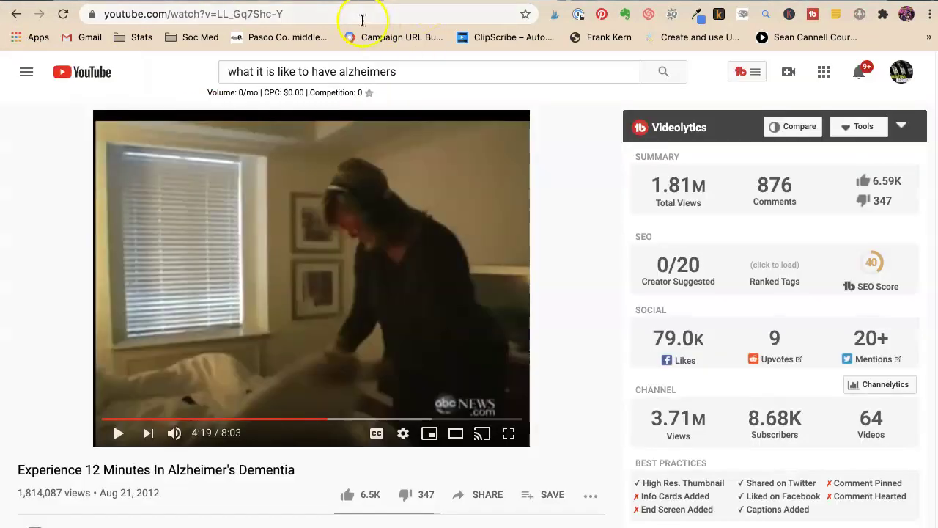
left_click(362, 16)
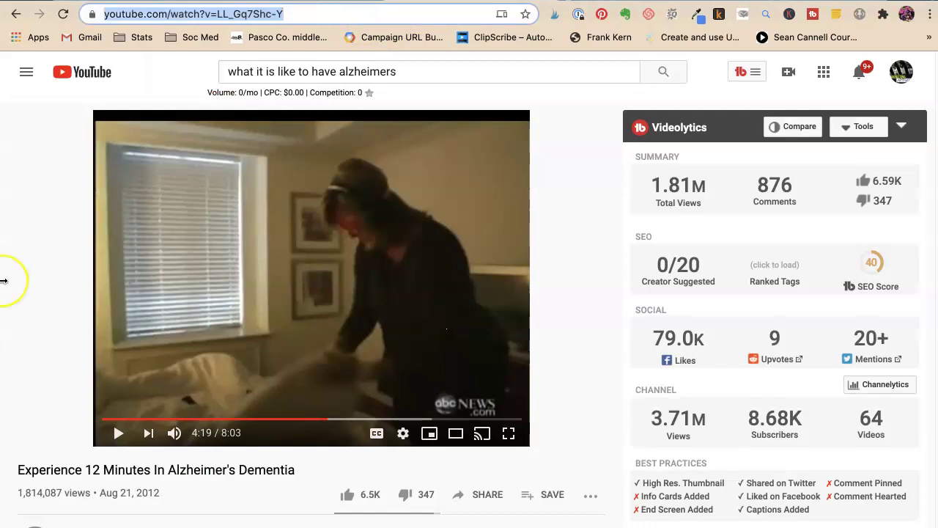
type("ets")
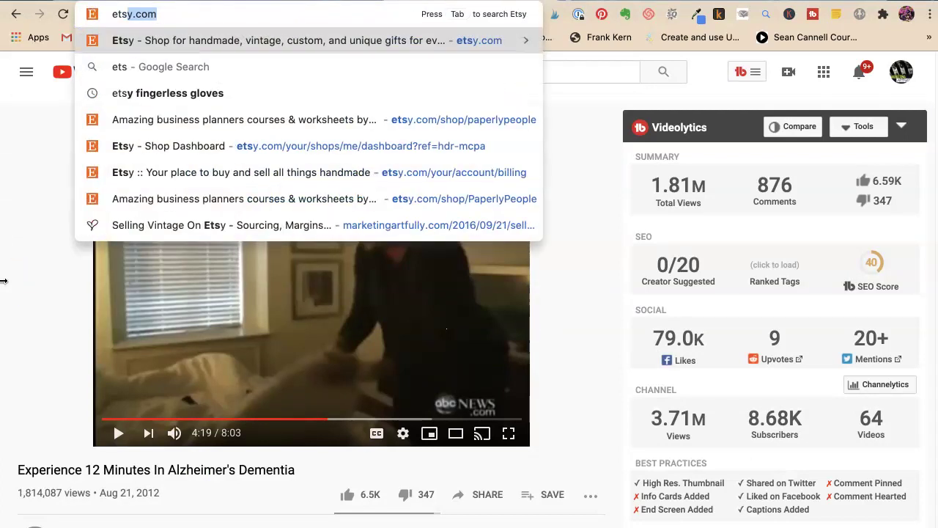
key("Return")
left_click(394, 219)
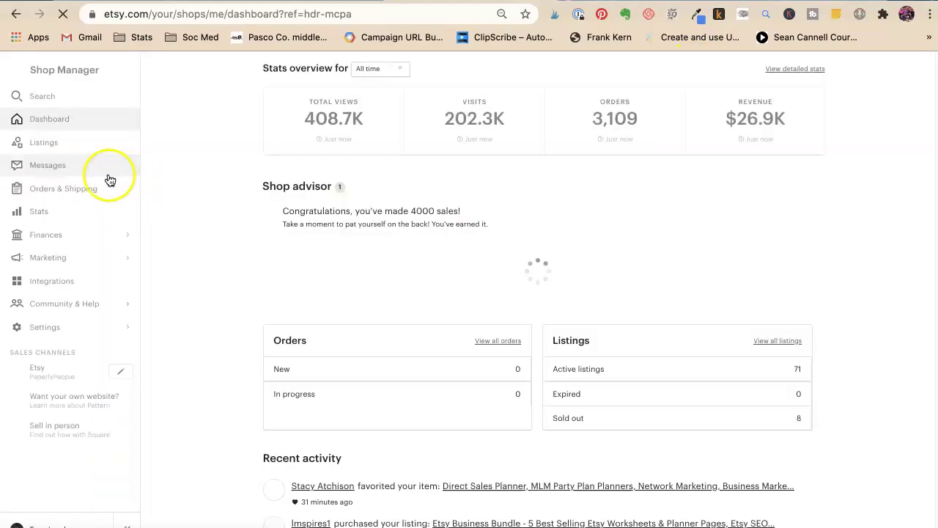
Open the Listings page and scroll the grid down to the Direct Sales Planner card
left_click(38, 146)
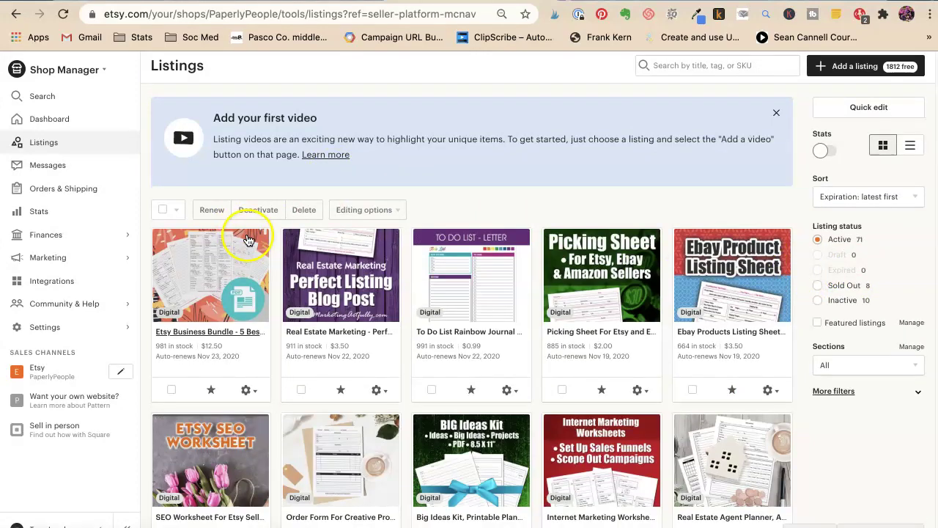
scroll(248, 239, "down", 4)
scroll(247, 241, "down", 1)
scroll(220, 264, "up", 6)
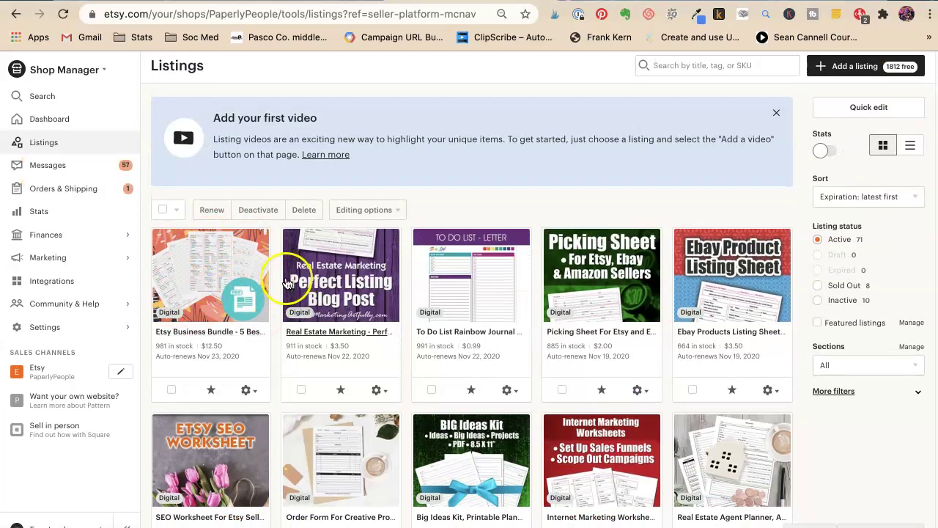
scroll(286, 282, "down", 2)
scroll(286, 281, "down", 2)
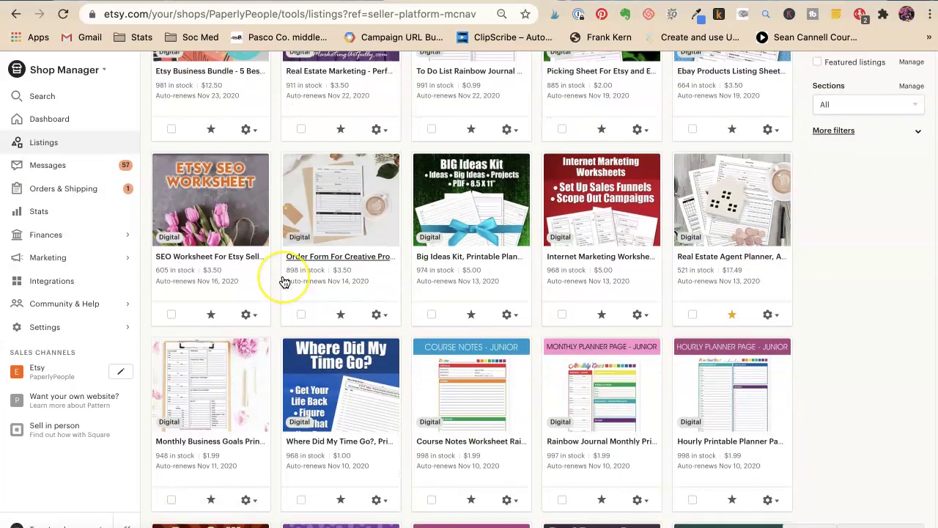
scroll(283, 279, "down", 7)
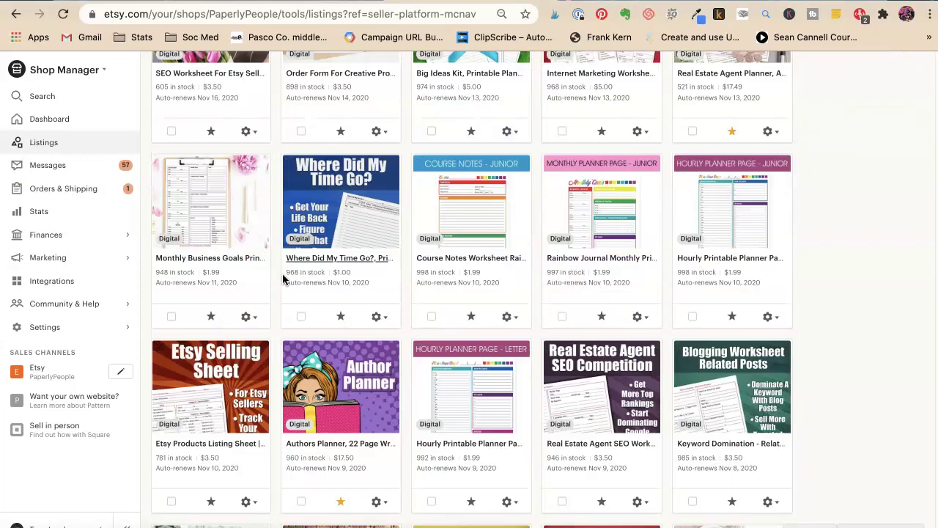
scroll(283, 279, "down", 8)
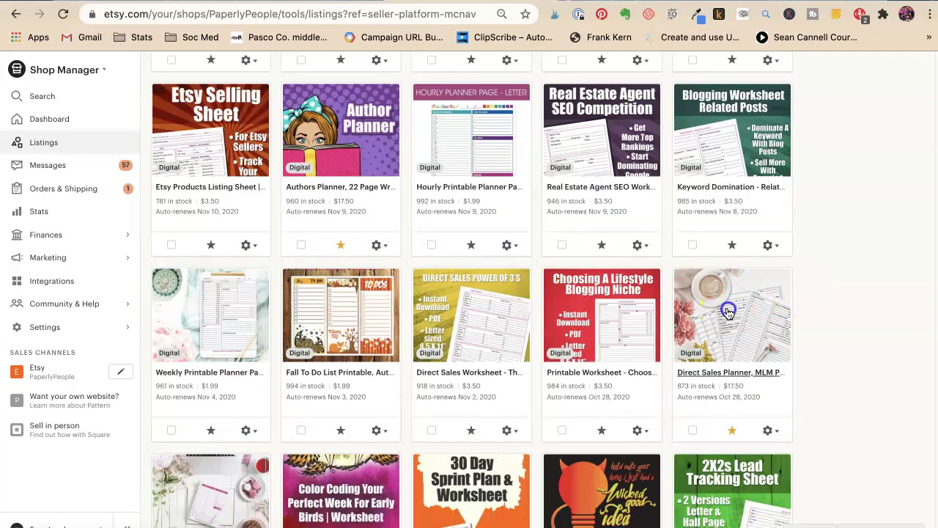
Open the Direct Sales Planner edit page beside the product-ideas notes, scrolled to Tags and Materials
left_click(730, 372)
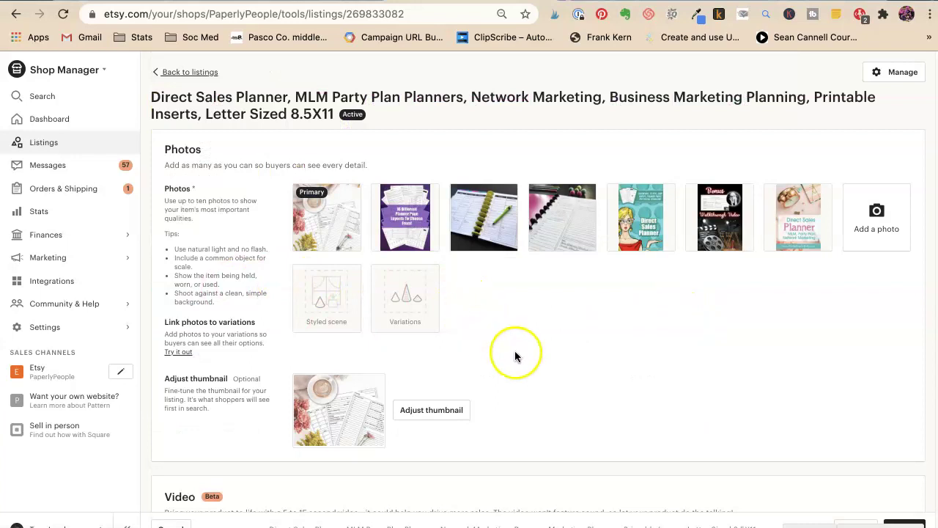
scroll(515, 356, "down", 5)
scroll(515, 356, "down", 2)
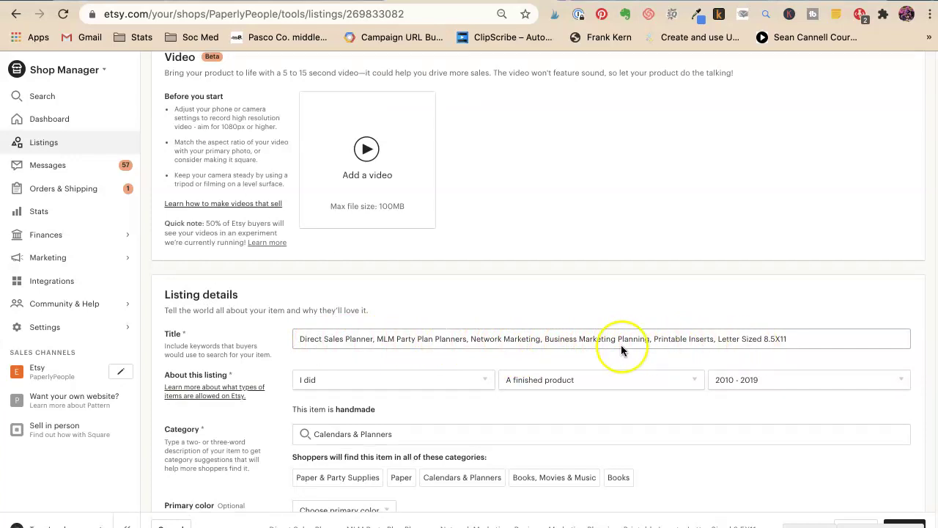
key("super+Tab")
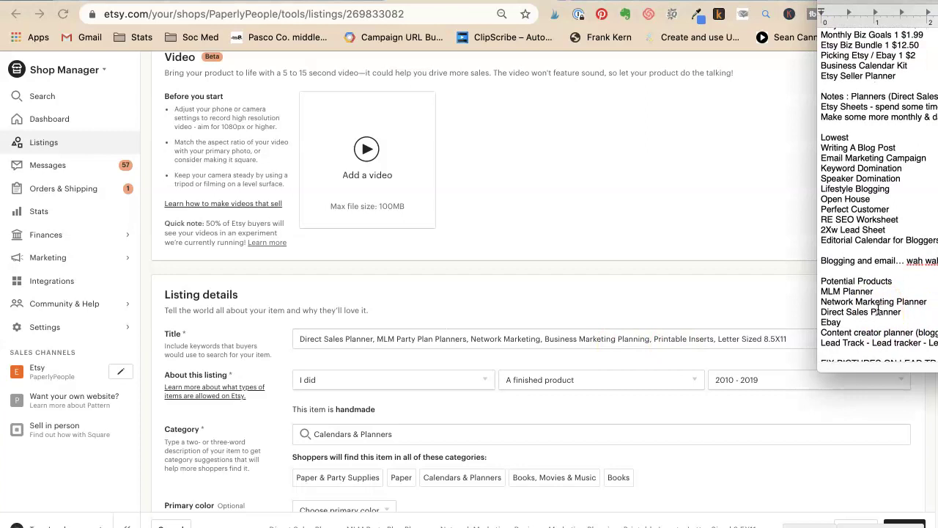
scroll(877, 310, "down", 1)
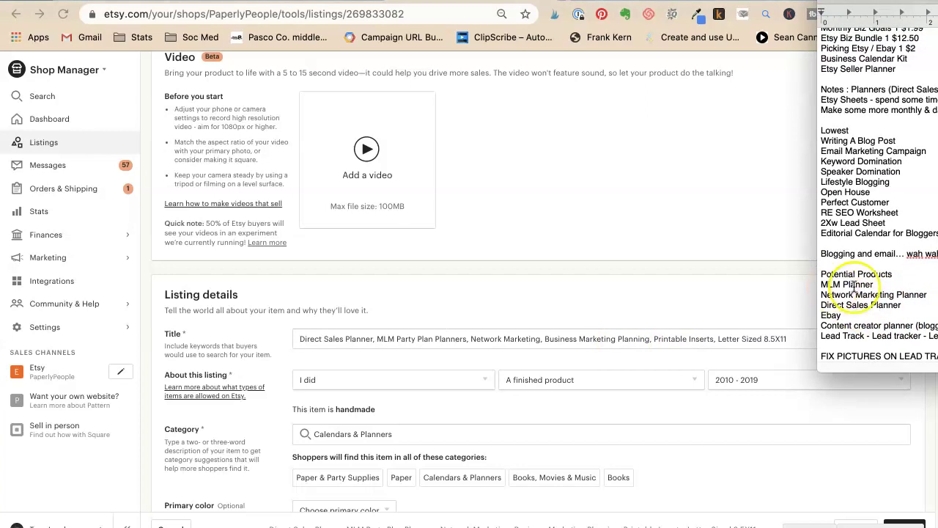
scroll(503, 390, "down", 15)
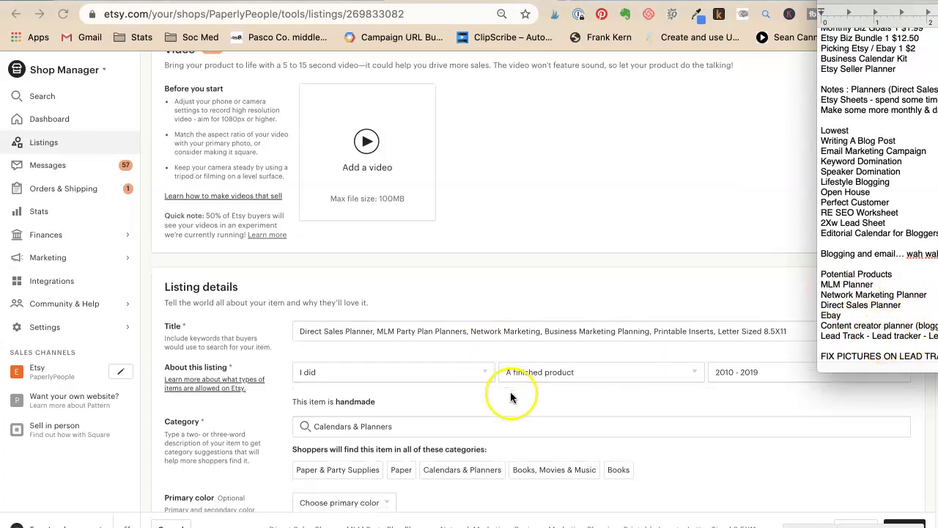
scroll(510, 394, "down", 10)
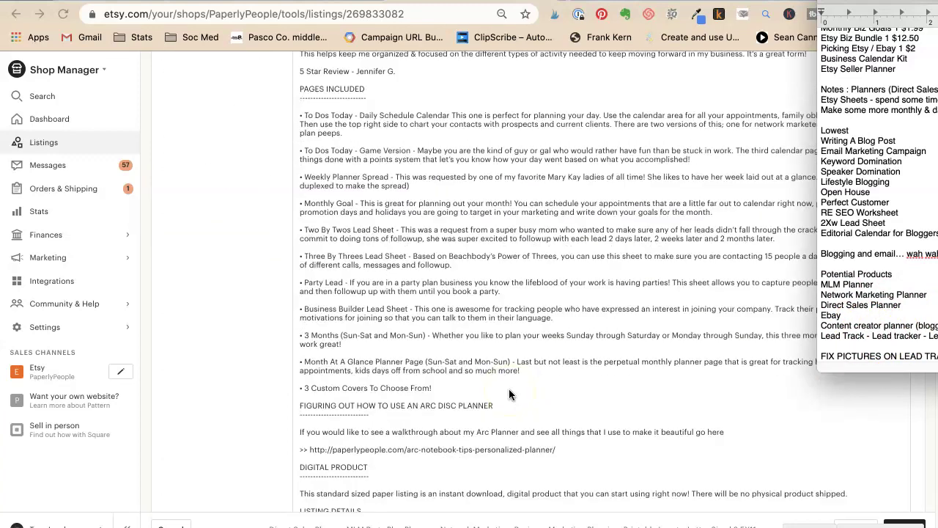
scroll(511, 394, "down", 1)
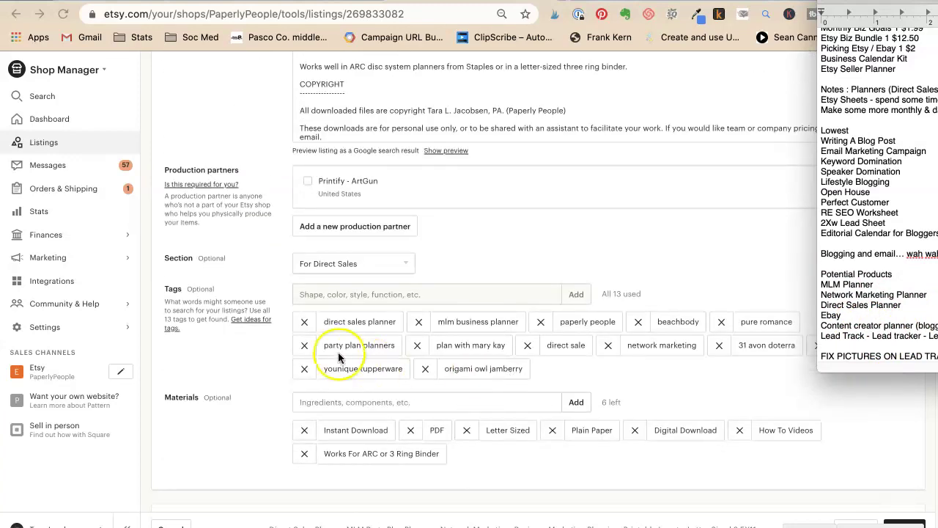
Delete the 'direct sale' tag and put the cursor in the empty Tags field
left_click(341, 293)
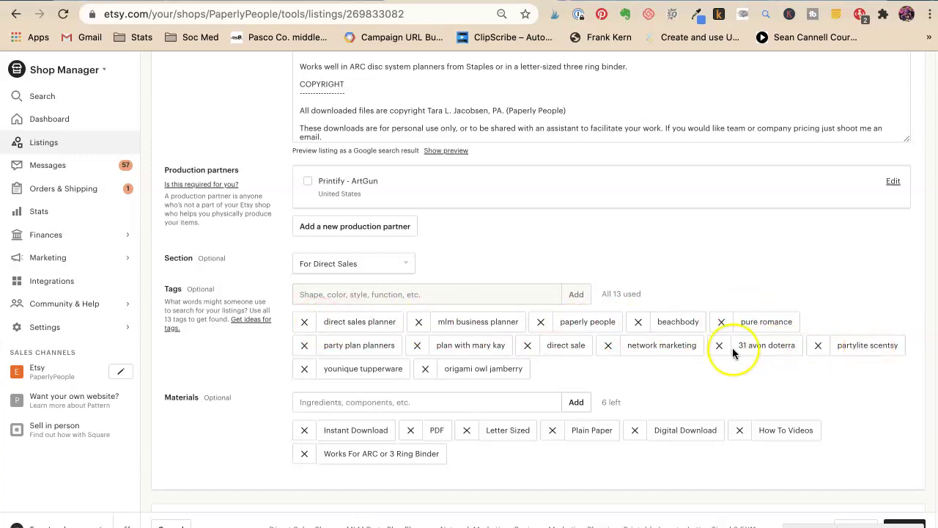
left_click(529, 345)
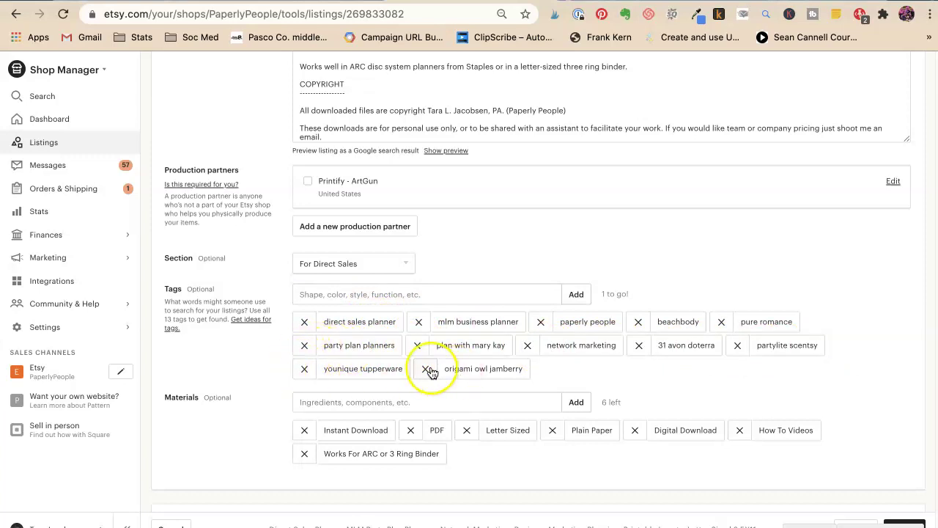
left_click(411, 301)
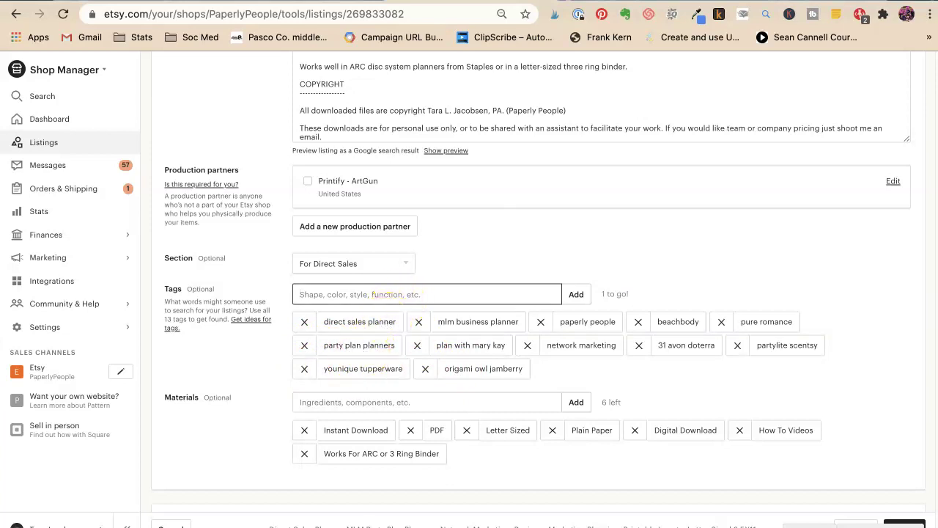
Search Google for 'direct sales companies' in the other browser tab
key("ctrl+Tab")
left_click(315, 13)
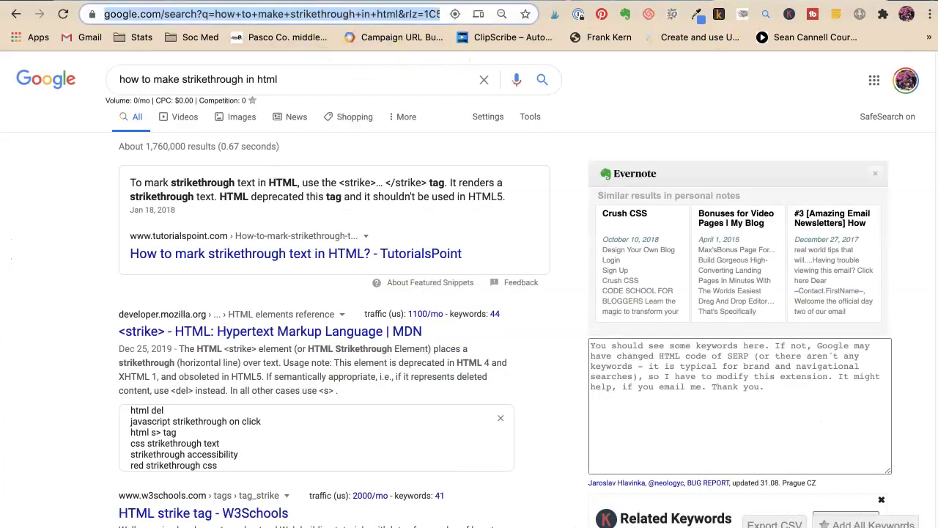
type("direct sales co")
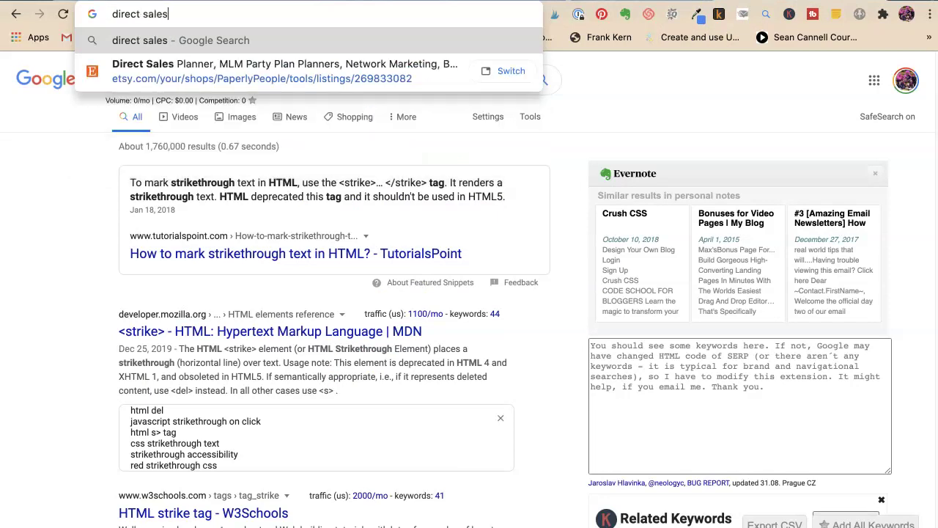
type("mpanies")
key("Return")
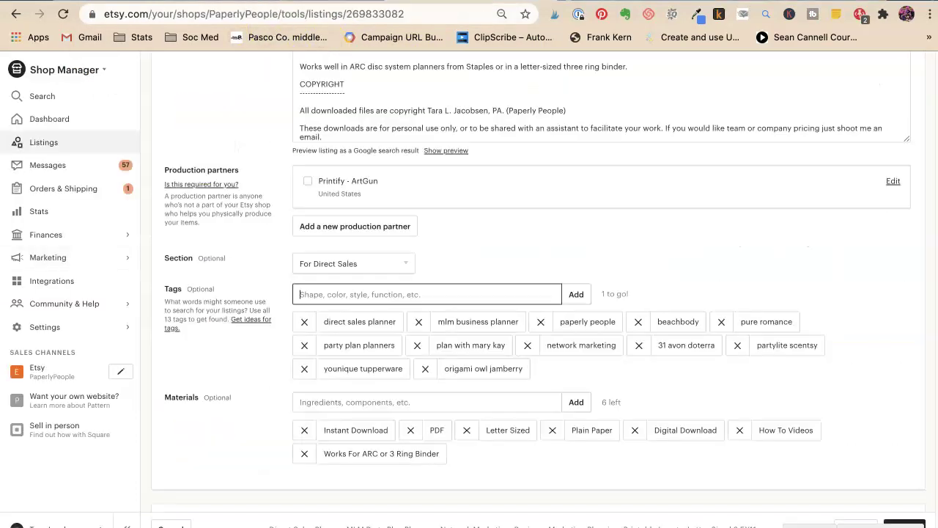
Add the tag 'doterra pampered', trimmed to fit the 20-character limit
left_click(404, 299)
type("doterra pampered chef")
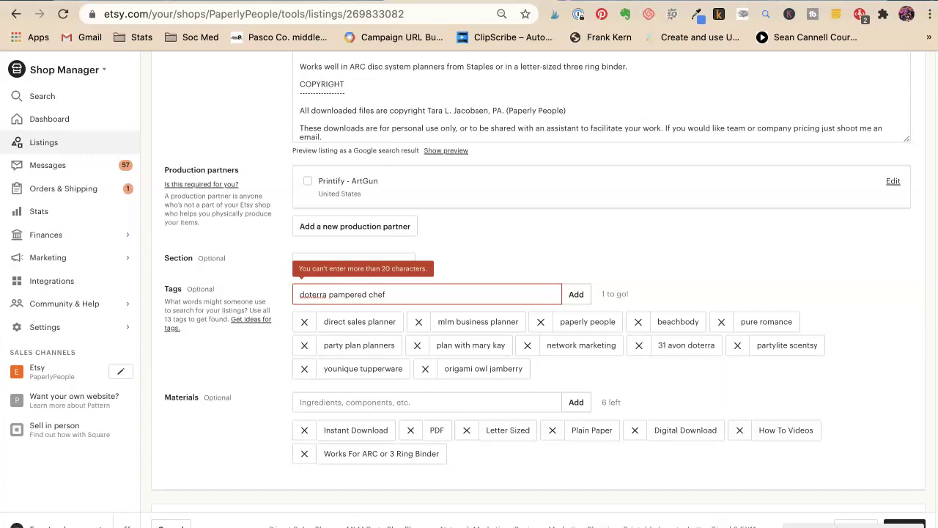
double_click(378, 293)
key("BackSpace")
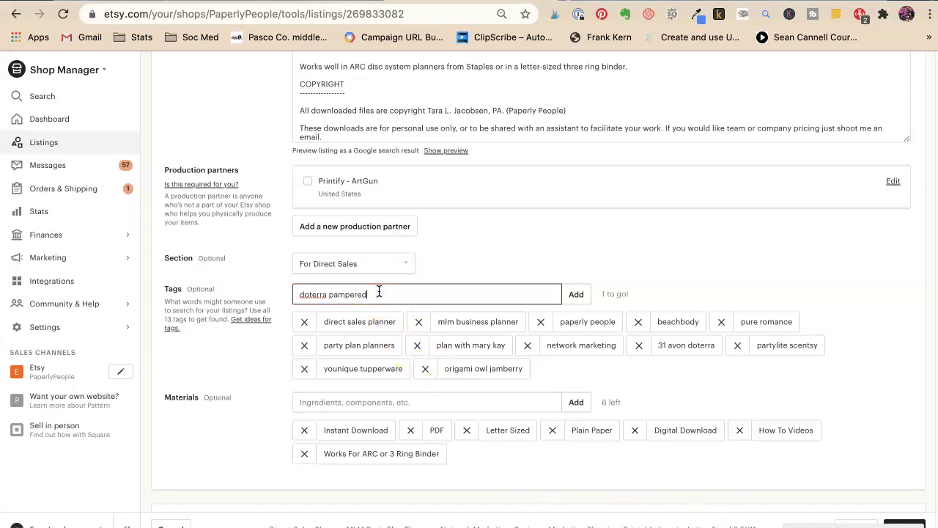
left_click(576, 294)
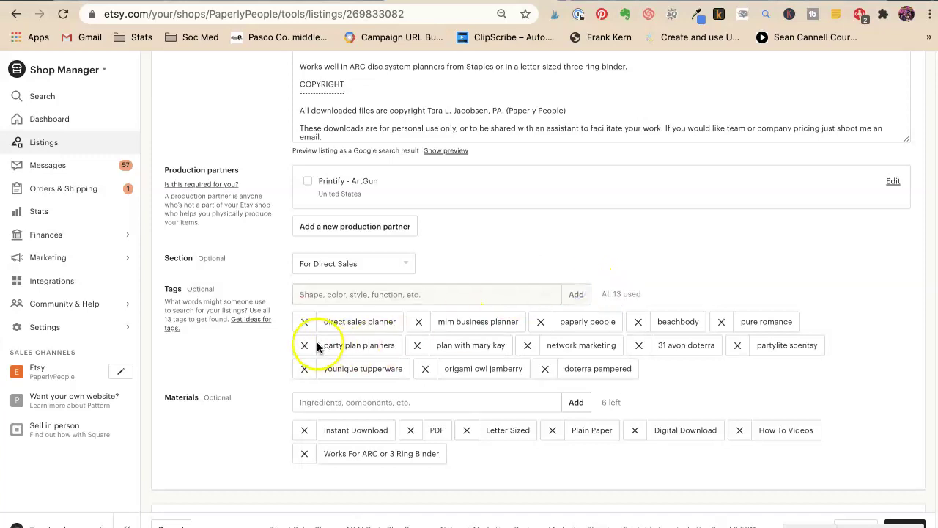
Replace the 'party plan planners' tag with 'party plan chef'
left_click(305, 345)
left_click(330, 294)
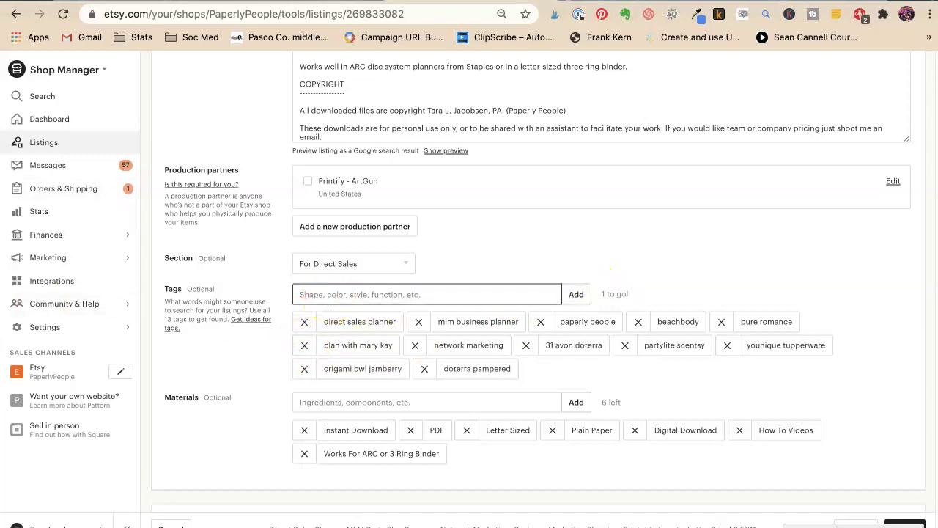
type("party plan c")
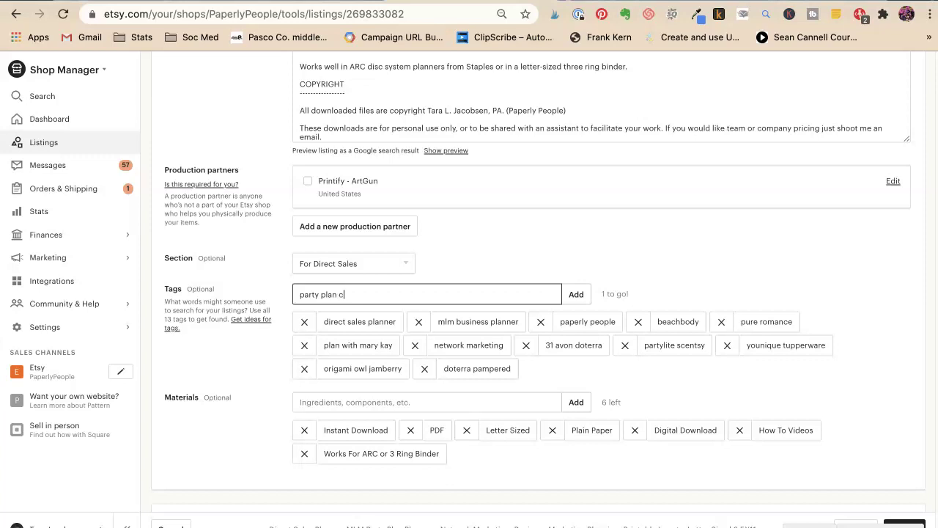
type("hef")
key("Return")
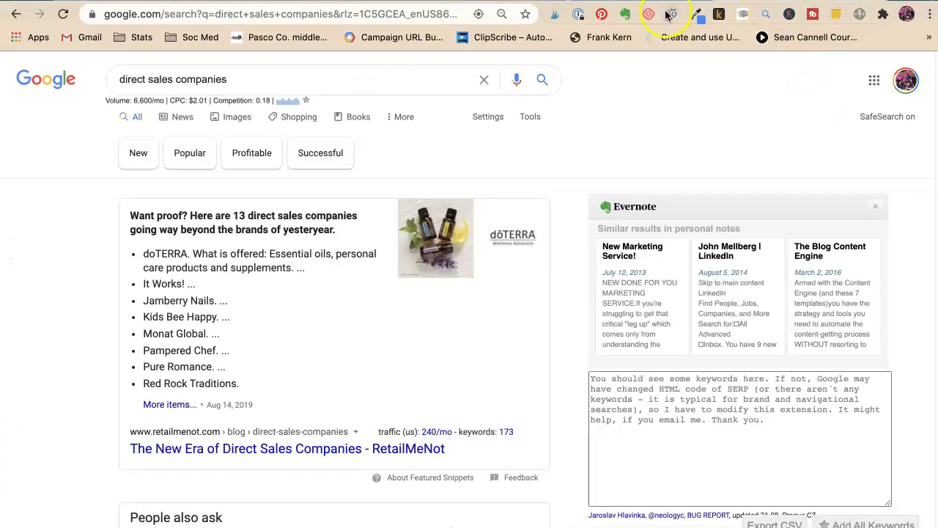
left_click(220, 71)
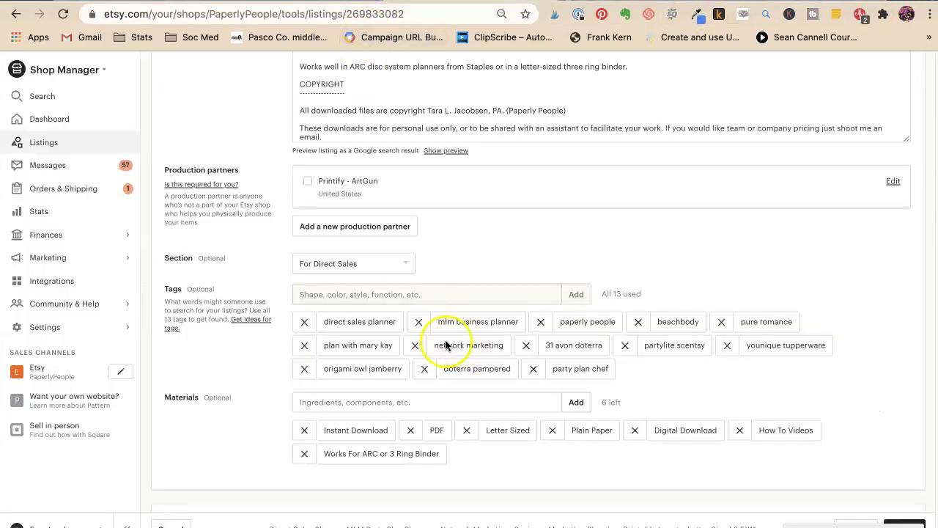
Swap the '31 avon doterra' tag for '31 avon stampin up', filling all 13 tag slots
left_click(526, 344)
left_click(327, 293)
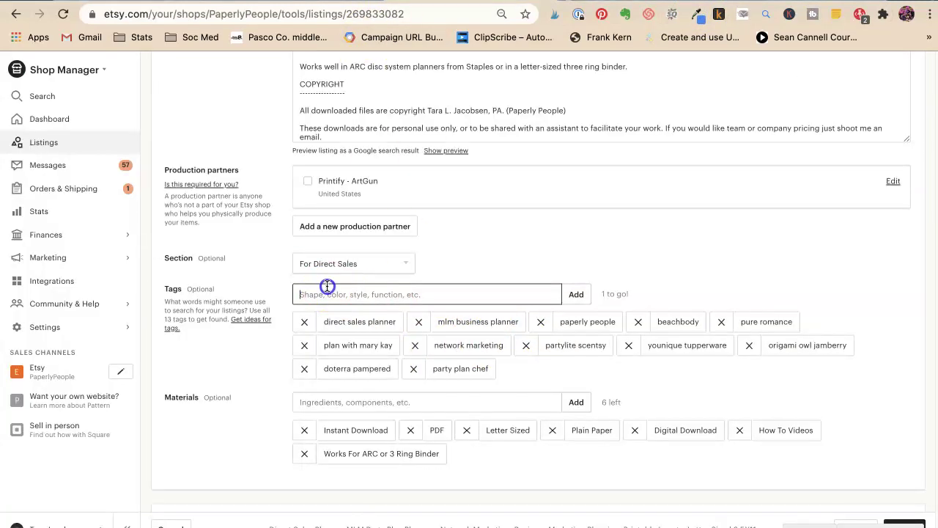
type("31 avon stampin up")
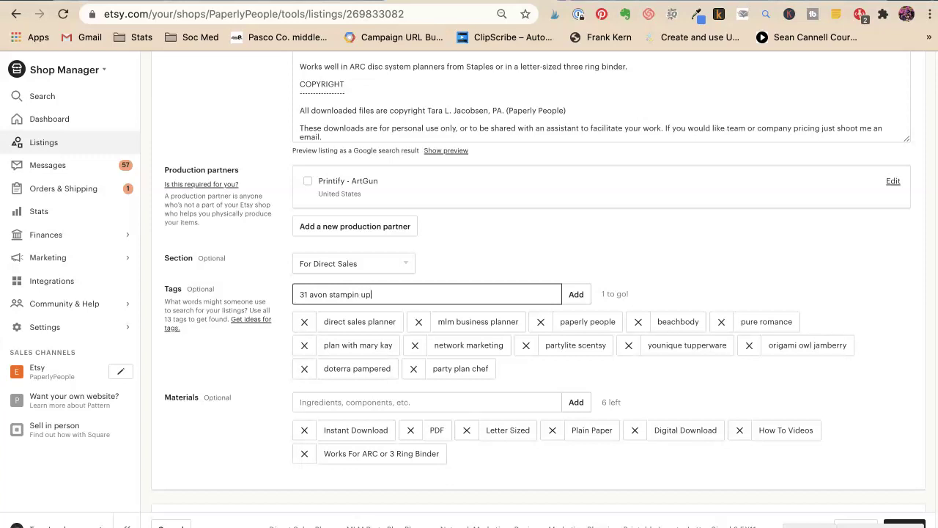
key("Return")
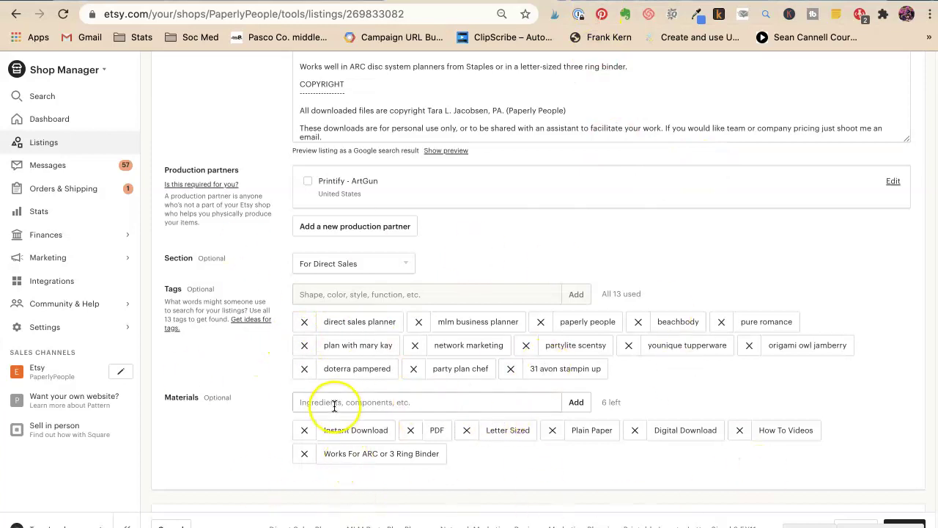
Remove all old materials, starting with Instant Download
left_click(305, 432)
left_click(305, 432)
left_click(305, 432)
left_click(306, 432)
left_click(305, 432)
left_click(305, 432)
left_click(305, 432)
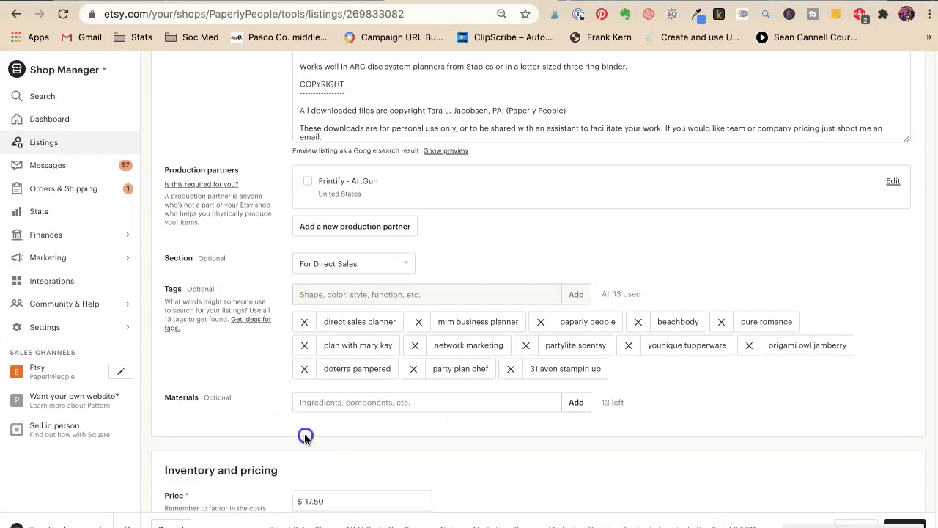
left_click(314, 403)
Add the materials How To Videos, Printable Planner on Letter Size and Organize Your Biz
type("How To ")
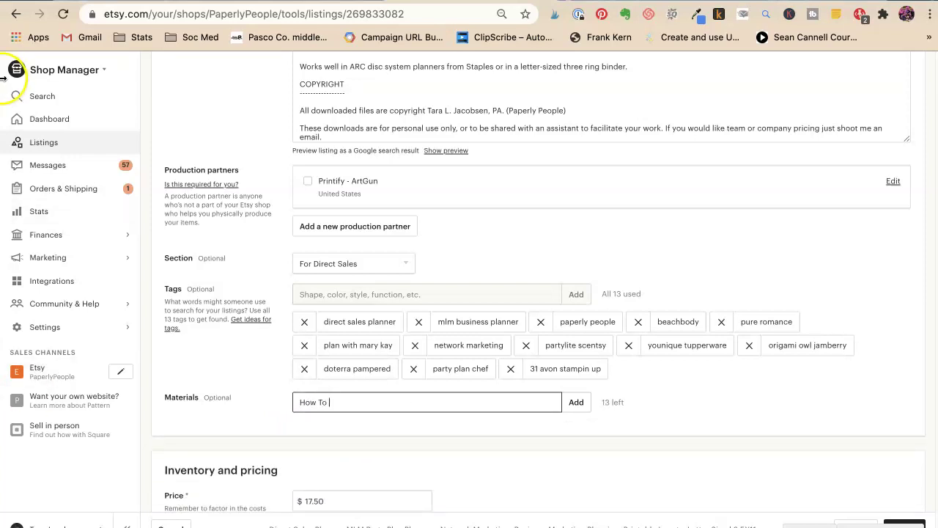
type("Videos")
key("Return")
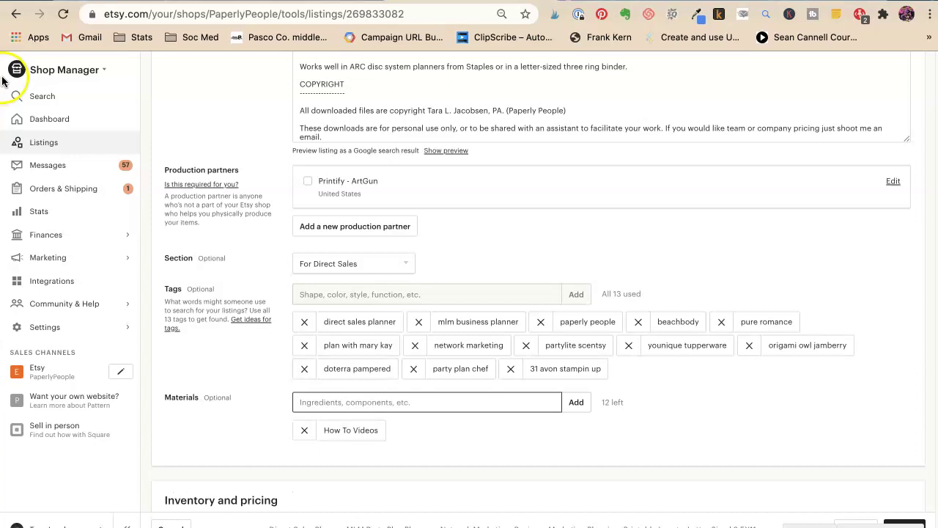
type("P")
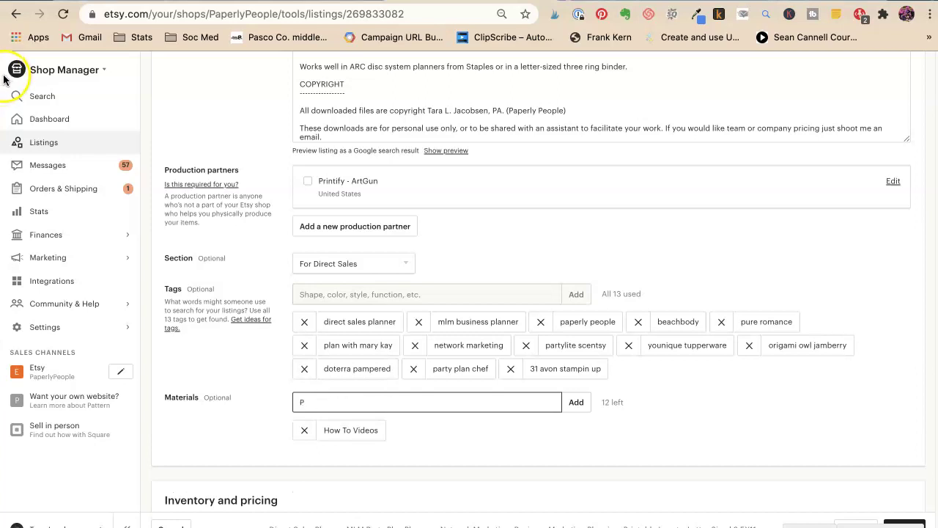
type("RIrin")
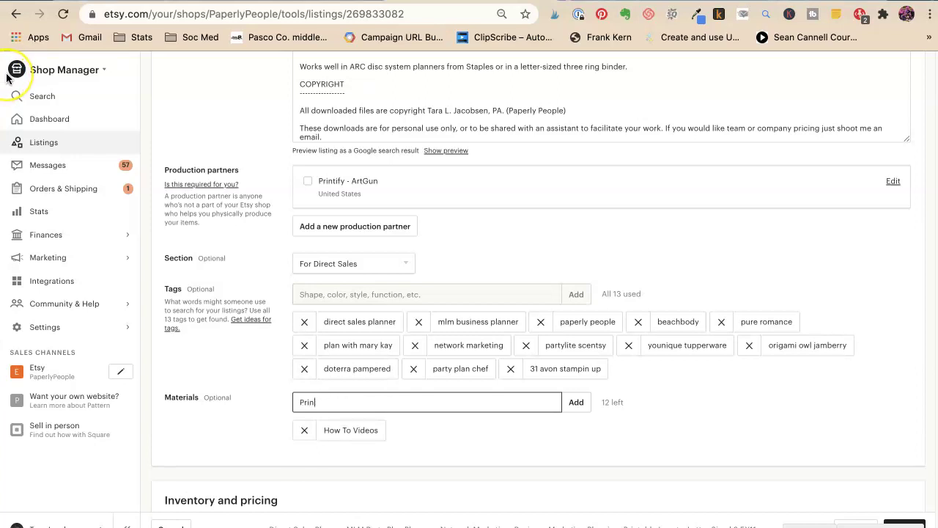
type("gable Planner on Lett")
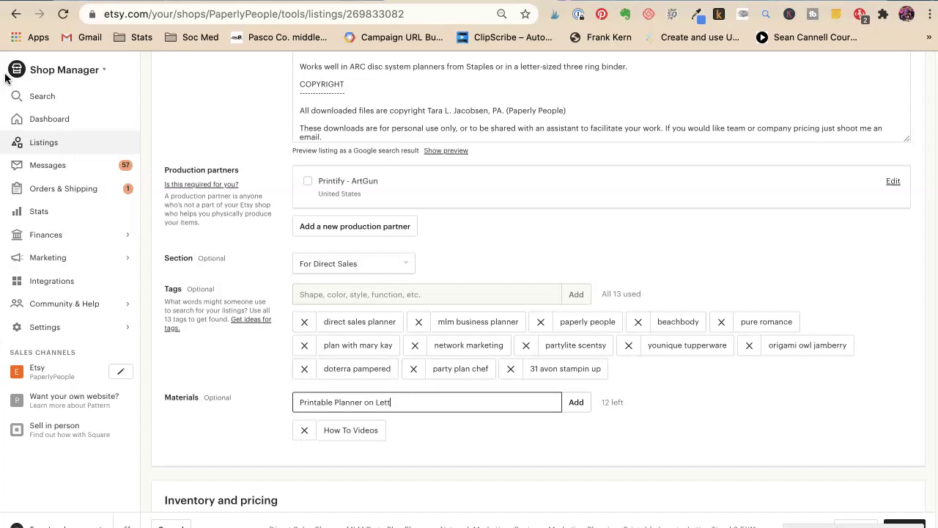
type("er Size")
key("Return")
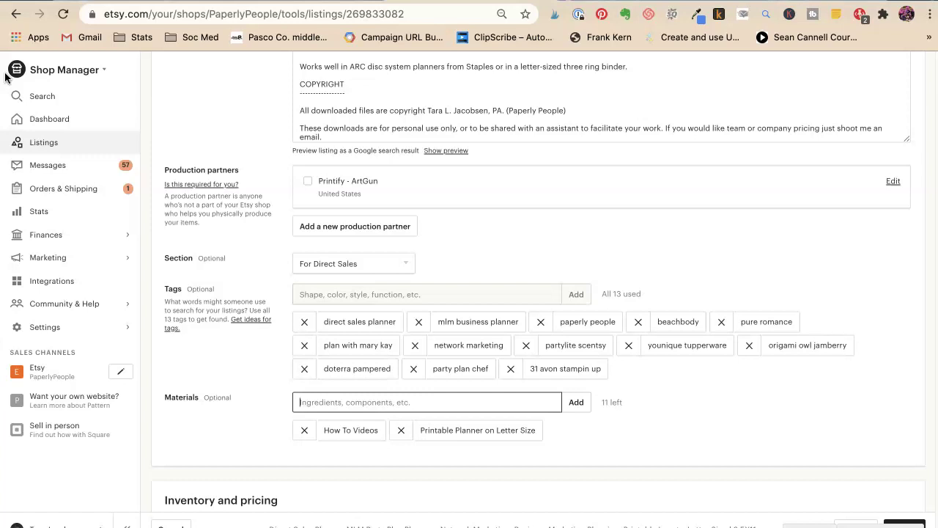
type("Organ")
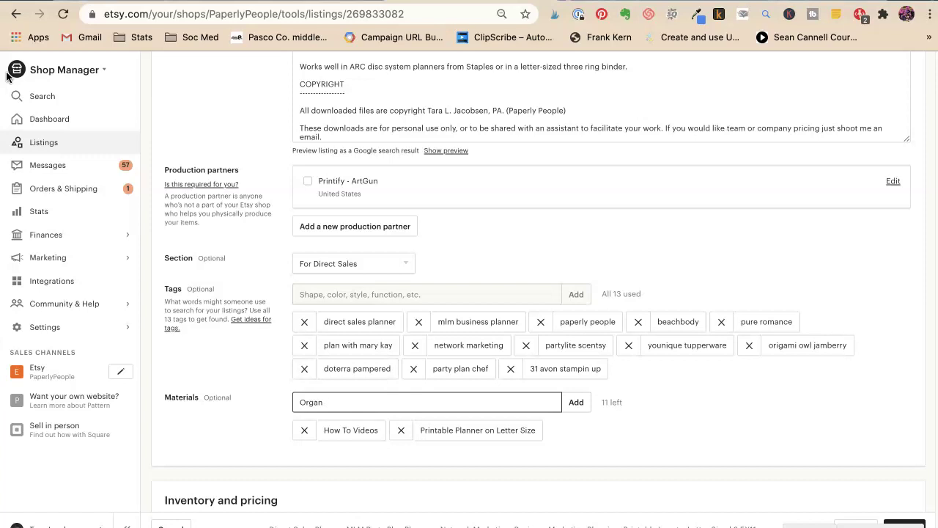
type("ize Your Biz")
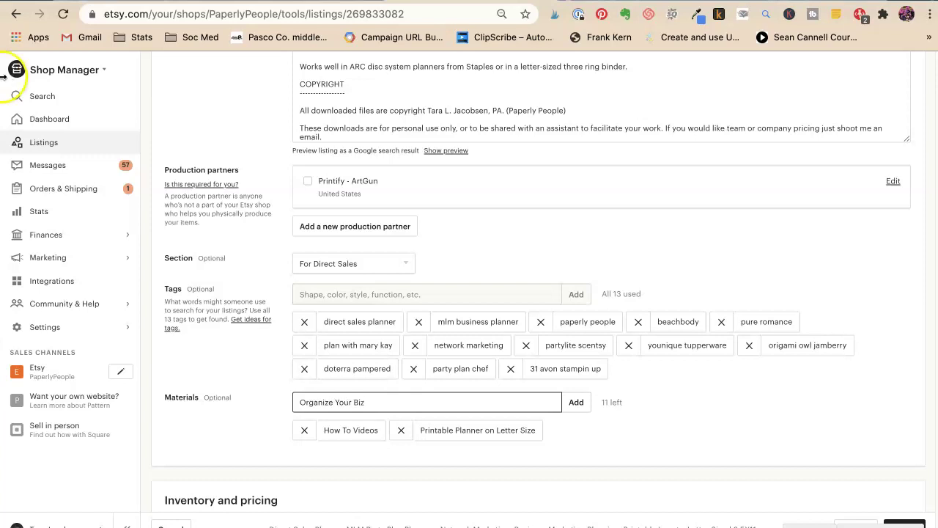
left_click(576, 403)
Save the listing edits, then renew Direct Sales Planner for $0.00, expiring November 23, 2020
left_click(920, 522)
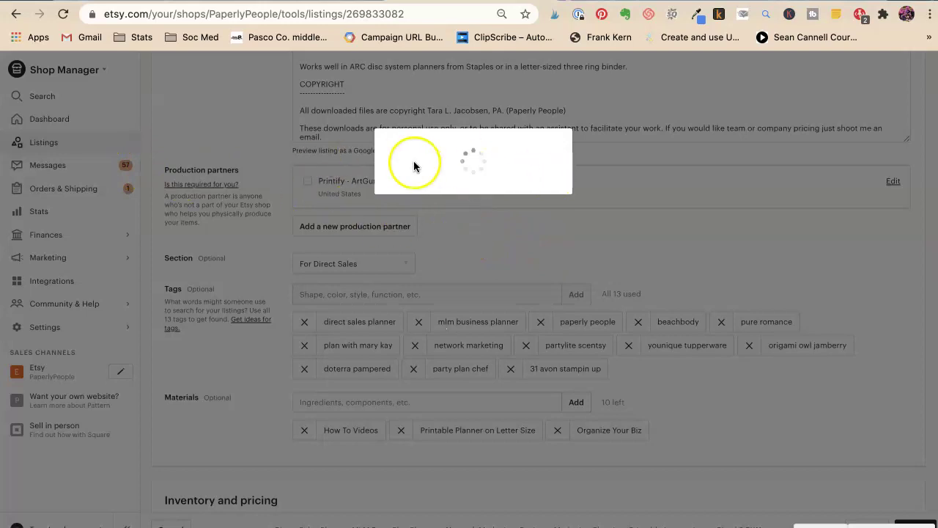
scroll(530, 269, "down", 12)
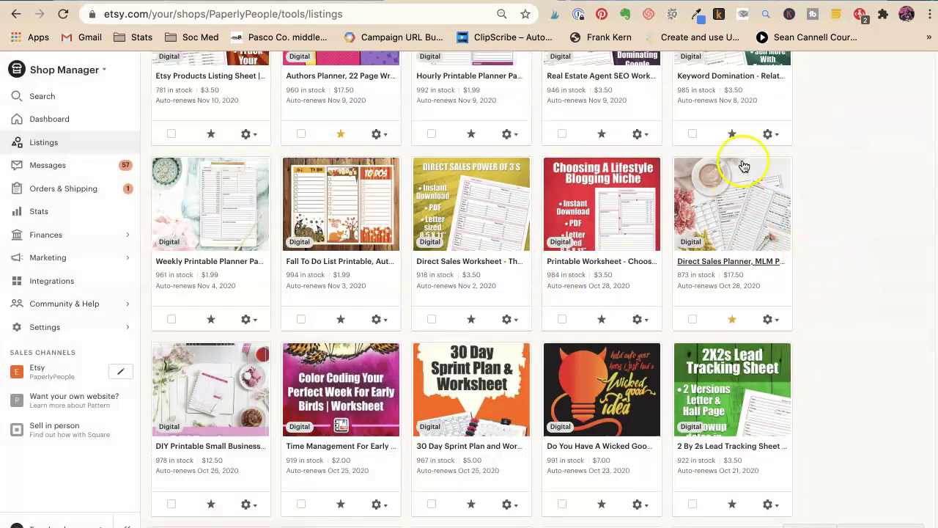
left_click(770, 319)
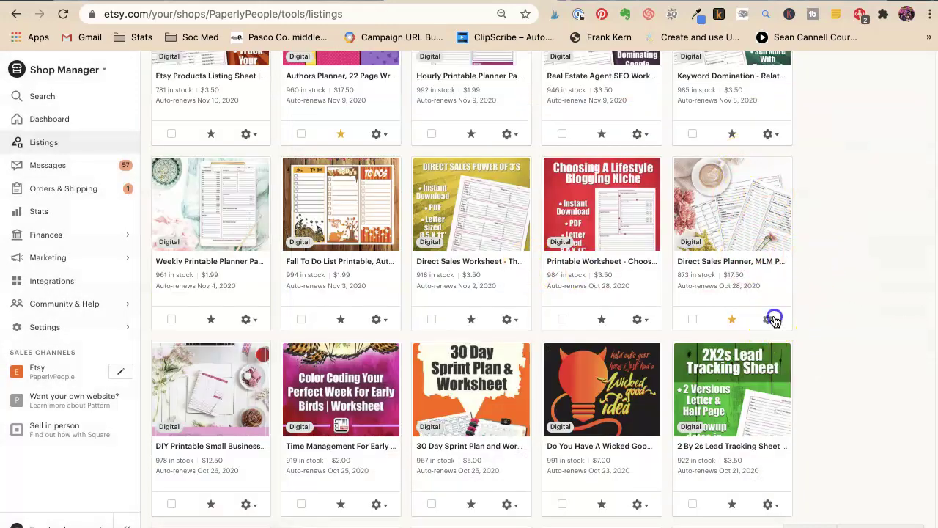
left_click(706, 456)
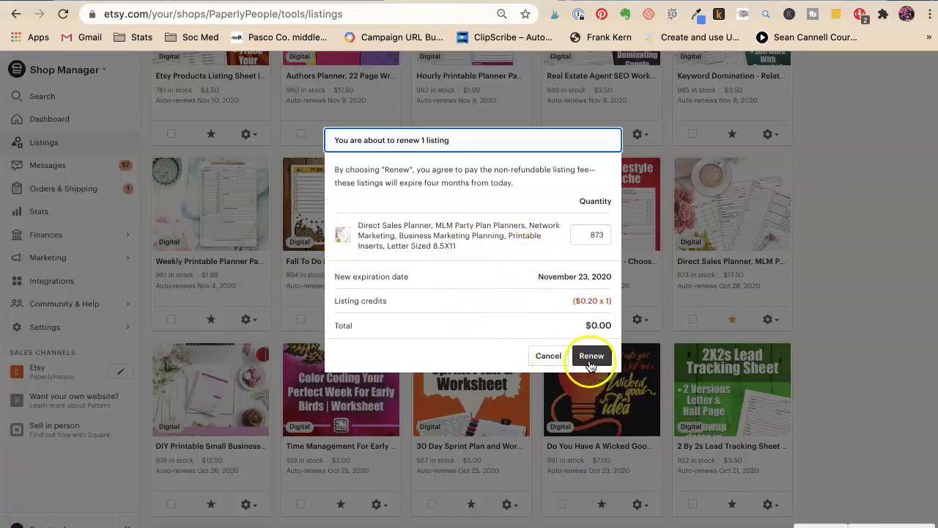
left_click(591, 355)
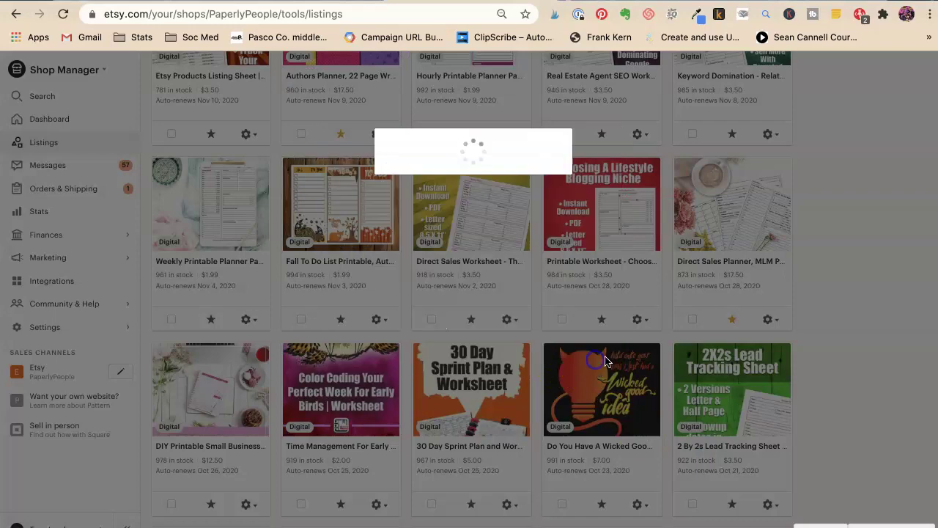
scroll(740, 351, "down", 1)
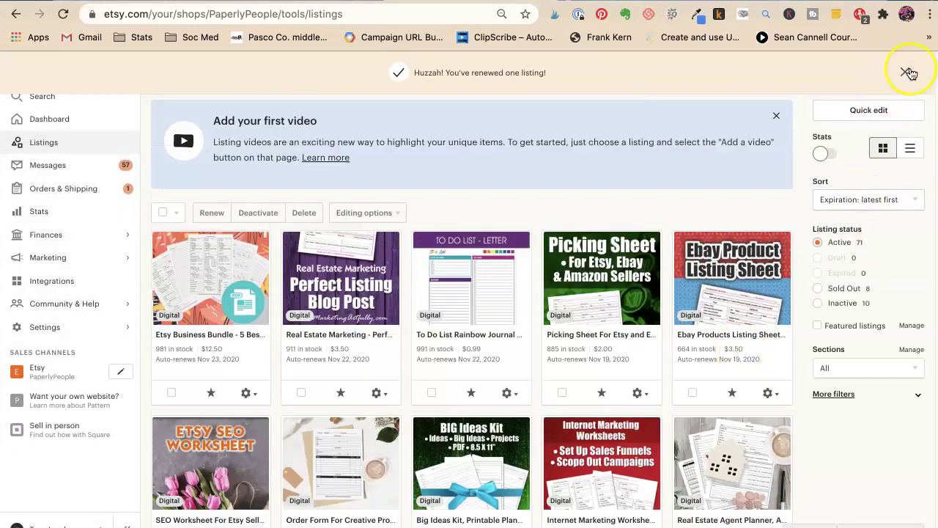
left_click(908, 72)
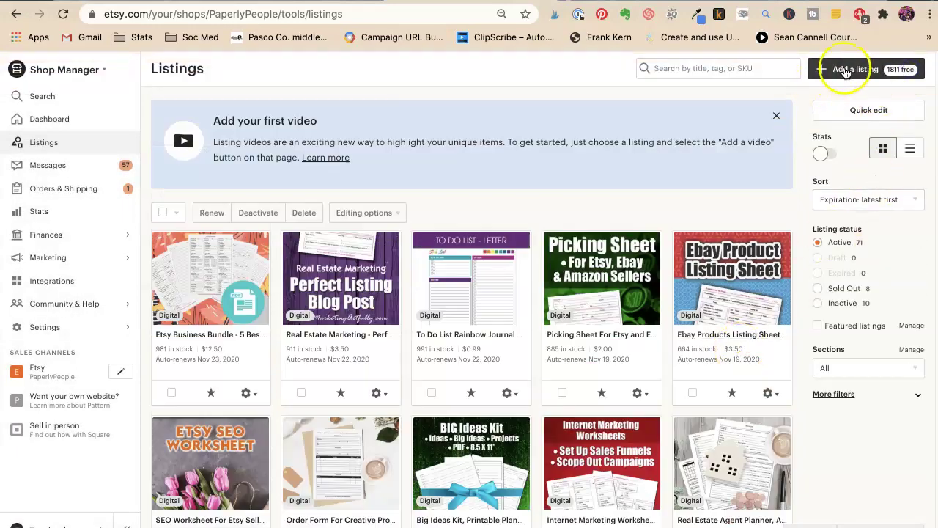